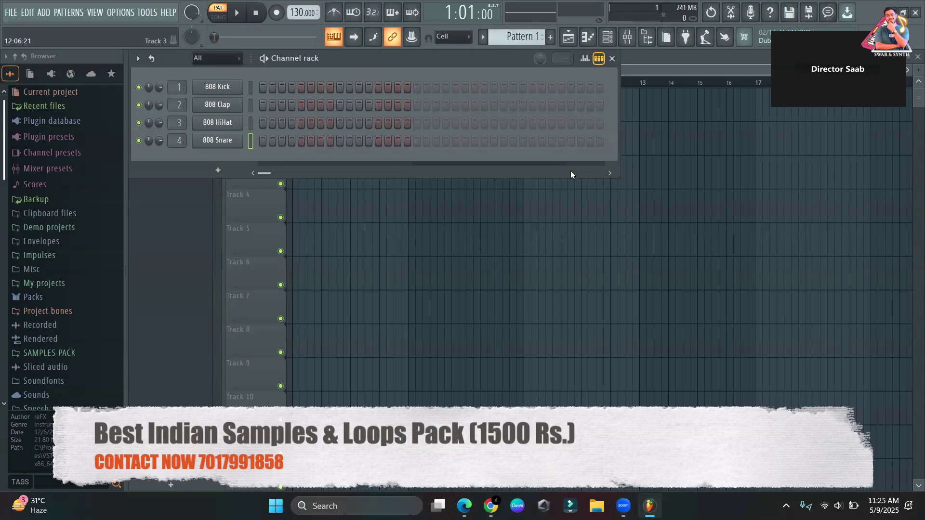
# Search the generator plugins for SCALER and add the Plugin Boutique Scaler VST3 as a new channel.
pyautogui.click(218, 170)
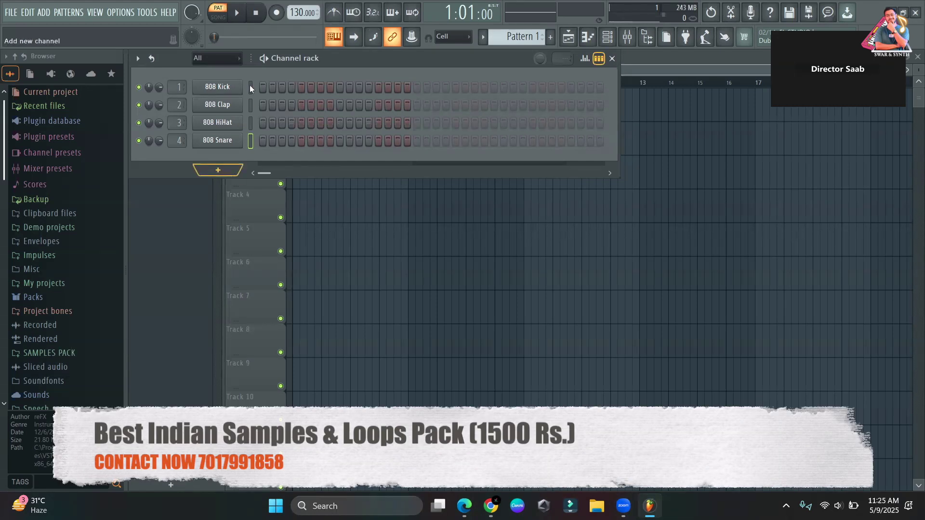
pyautogui.click(238, 19)
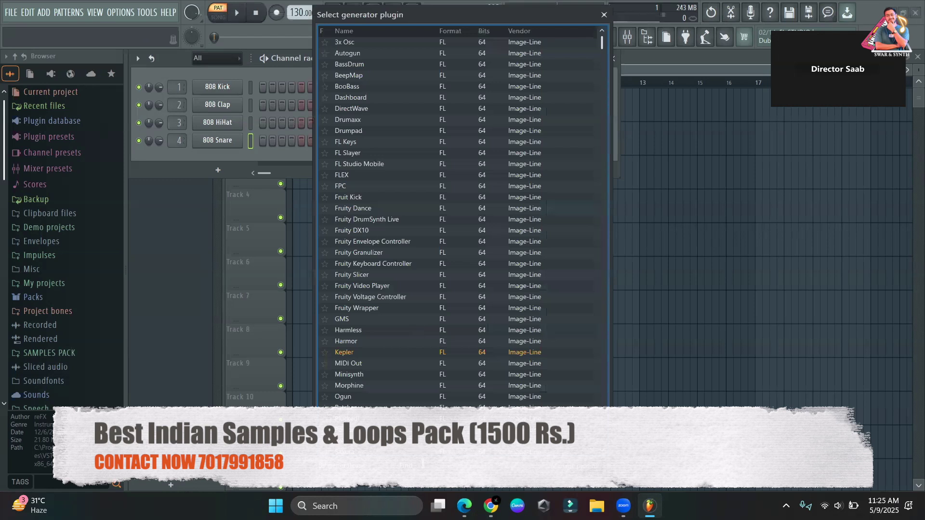
pyautogui.write('SCALER')
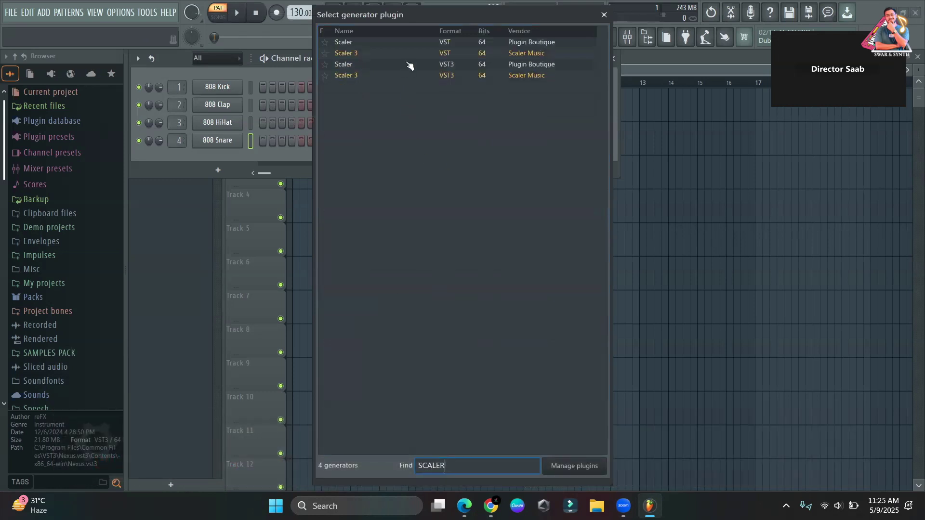
pyautogui.doubleClick(404, 66)
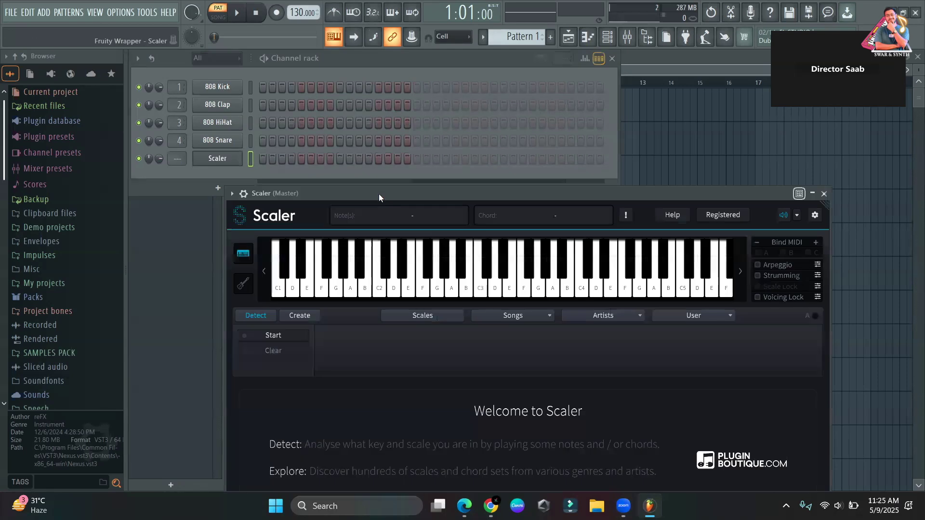
# Reposition the Scaler plugin window beside the channel names of the channel rack.
pyautogui.moveTo(372, 196); pyautogui.dragTo(350, 112)
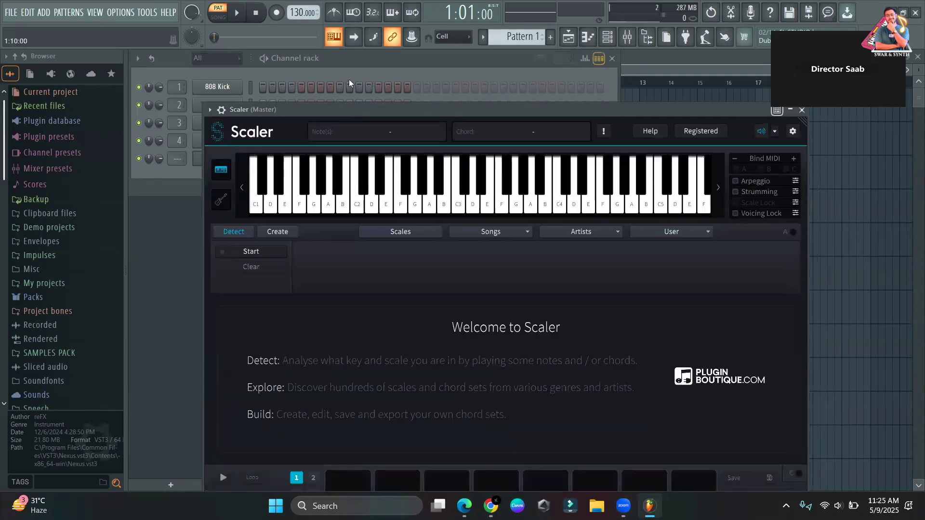
pyautogui.click(346, 74)
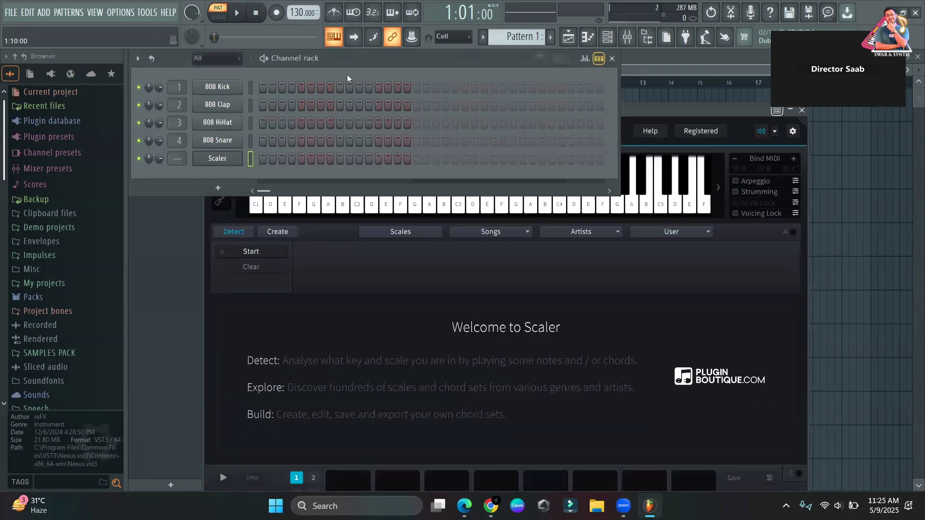
pyautogui.click(498, 266)
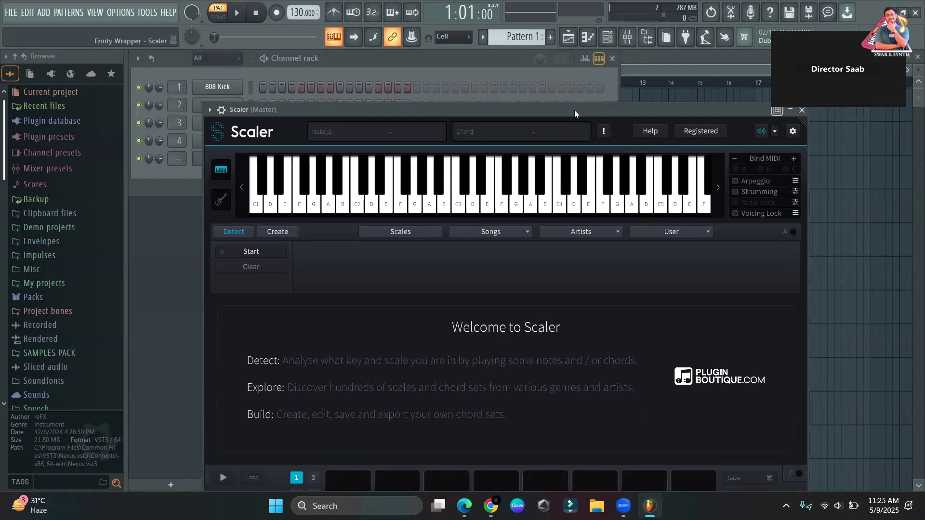
pyautogui.moveTo(556, 110); pyautogui.dragTo(537, 204)
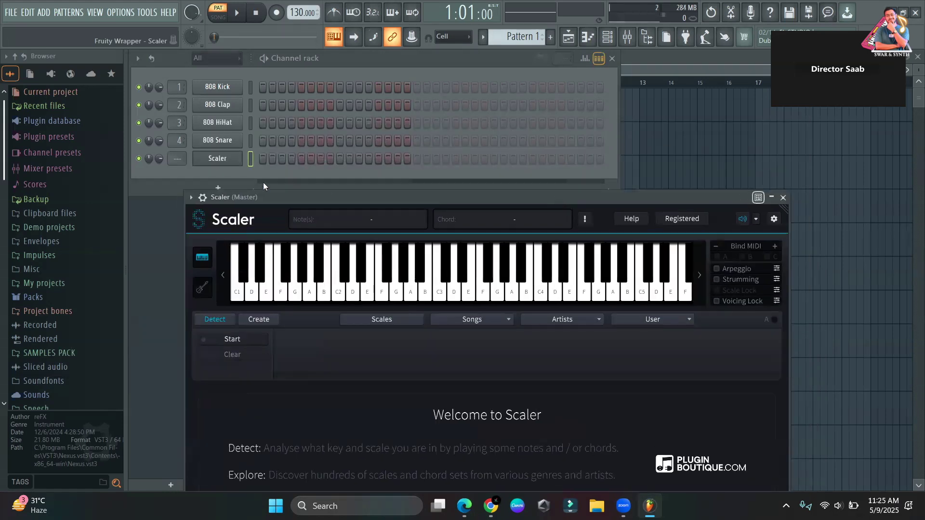
pyautogui.click(225, 161)
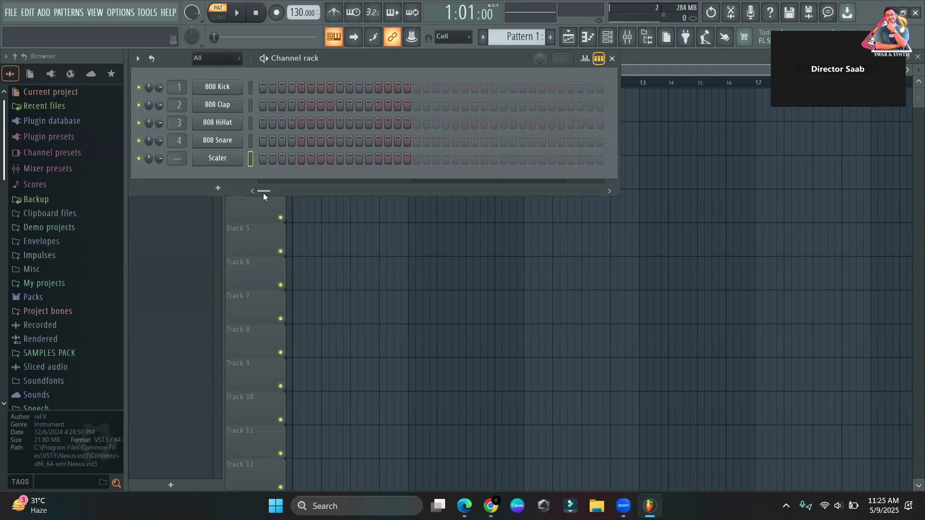
pyautogui.click(221, 160)
pyautogui.moveTo(319, 197); pyautogui.dragTo(403, 68)
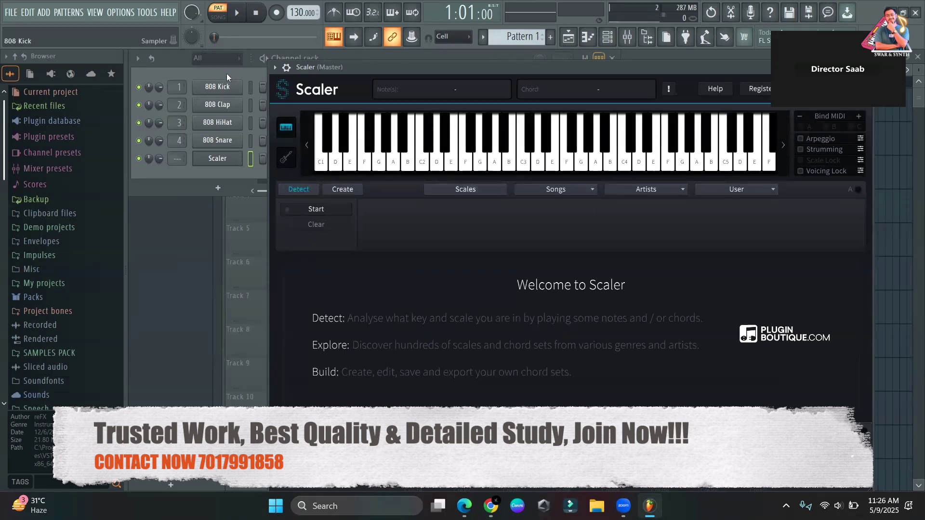
# Bring the channel rack to the front and expand the Kicks folder inside the Drums sample pack.
pyautogui.click(210, 155)
pyautogui.scroll(-2, 113, 315)
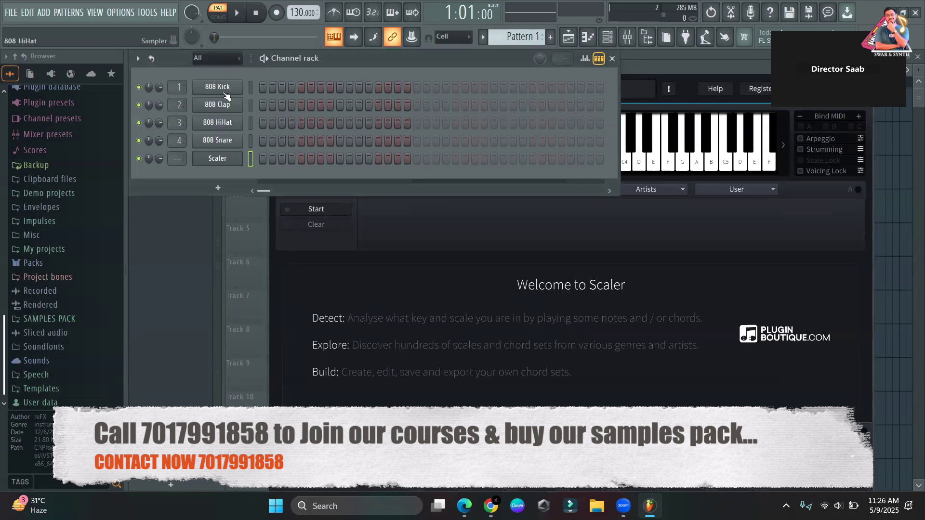
pyautogui.click(84, 263)
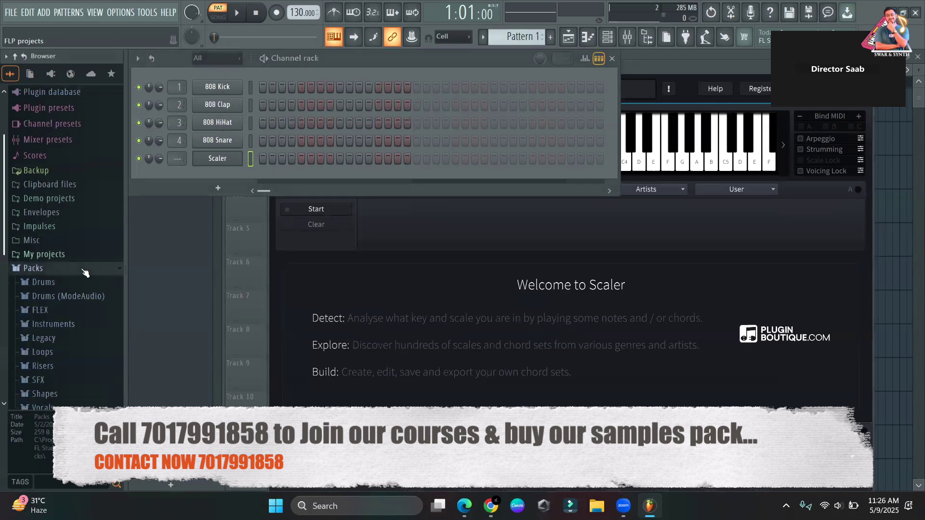
pyautogui.click(76, 221)
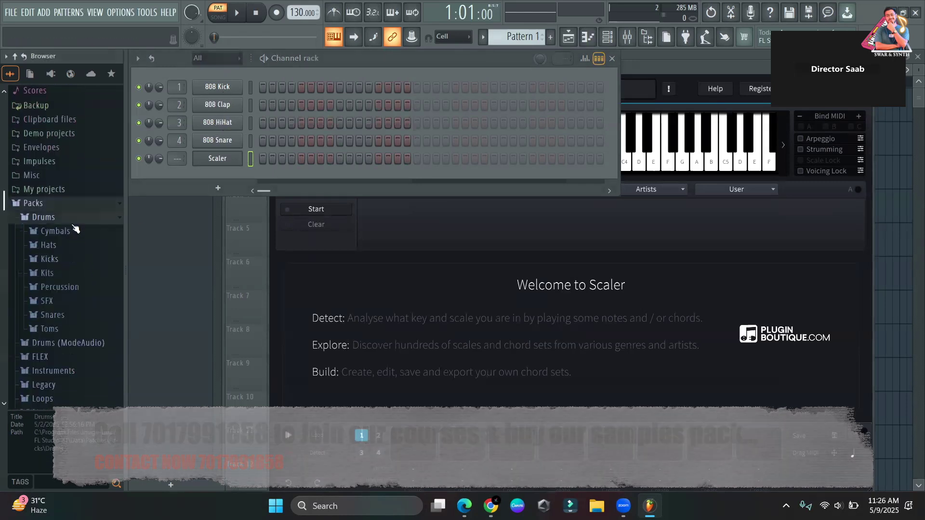
pyautogui.scroll(-2, 76, 228)
pyautogui.scroll(2, 65, 183)
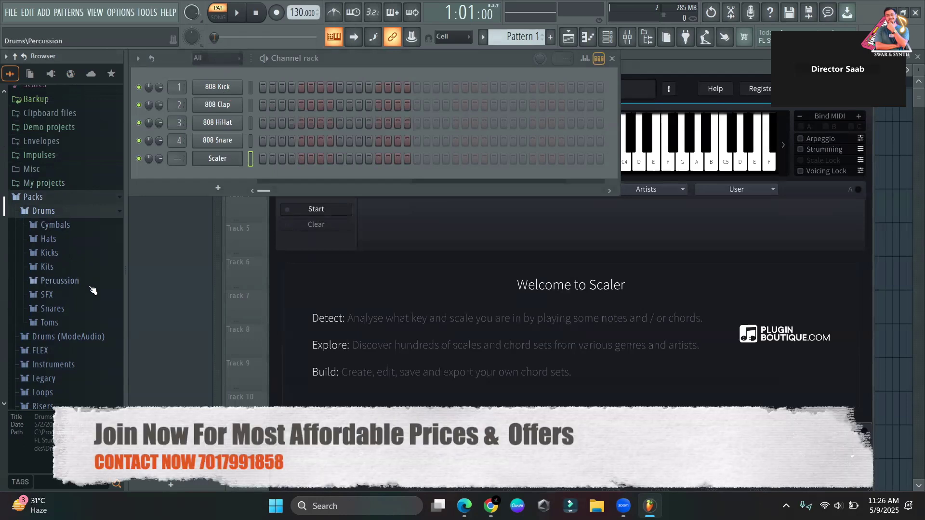
pyautogui.click(68, 254)
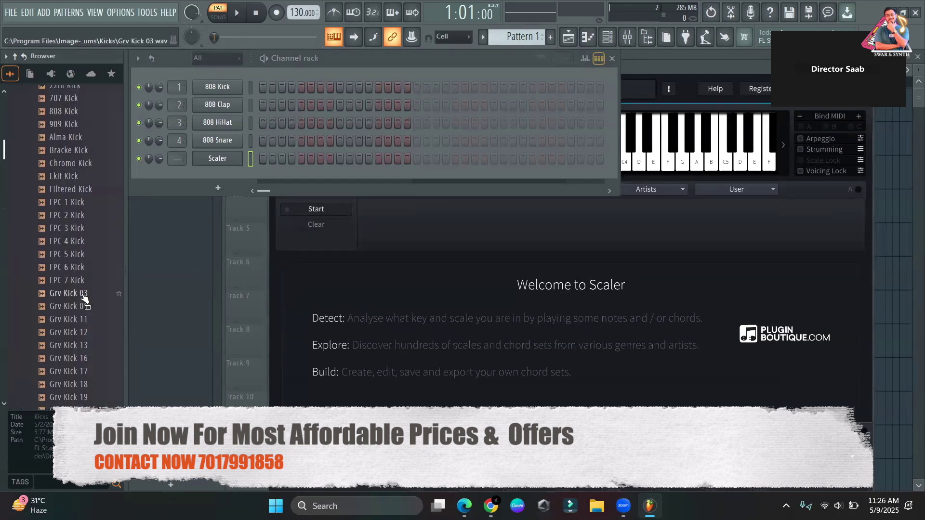
# Replace the 808 Kick channel's sample with Grv Kick 12 from the Kicks folder.
pyautogui.scroll(1, 81, 287)
pyautogui.scroll(2, 81, 287)
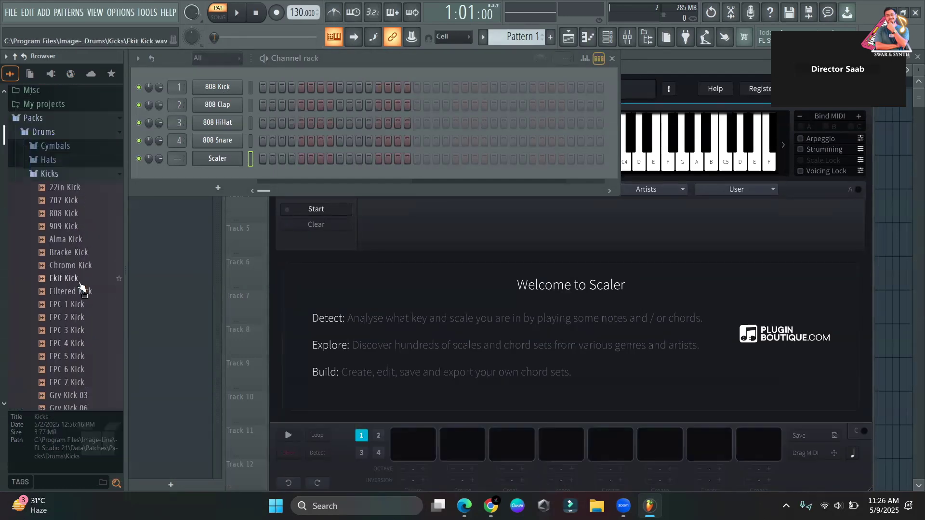
pyautogui.scroll(-6, 69, 281)
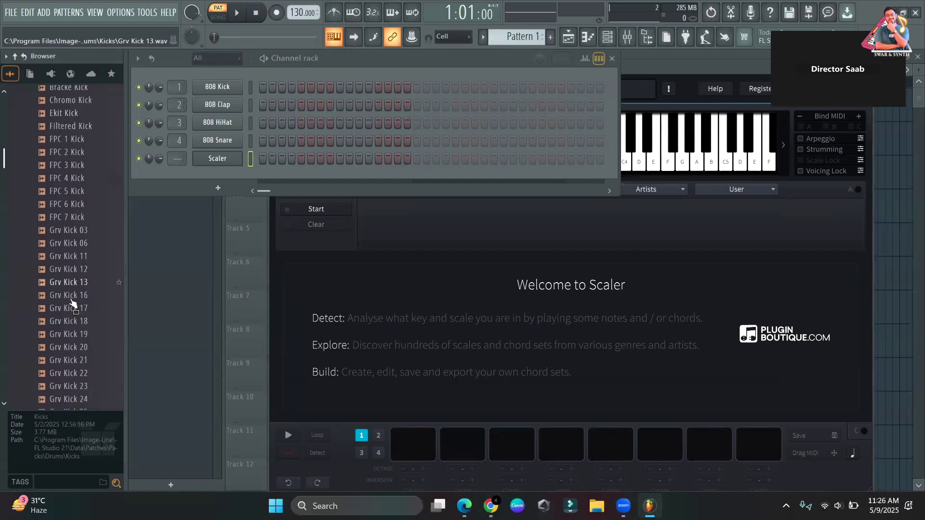
pyautogui.click(67, 228)
pyautogui.moveTo(67, 231); pyautogui.dragTo(217, 87)
# Audition samples in the Drums pack's Snares folder and replace the 808 Clap channel's sample with Alum Snare 1.
pyautogui.scroll(10, 103, 193)
pyautogui.scroll(-5, 73, 162)
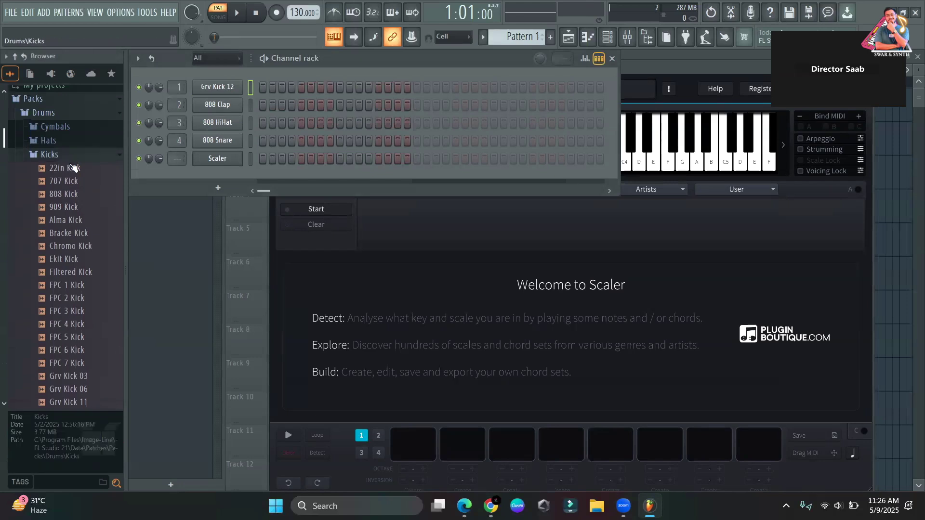
pyautogui.click(70, 155)
pyautogui.click(72, 210)
pyautogui.click(72, 240)
pyautogui.click(73, 227)
pyautogui.click(72, 214)
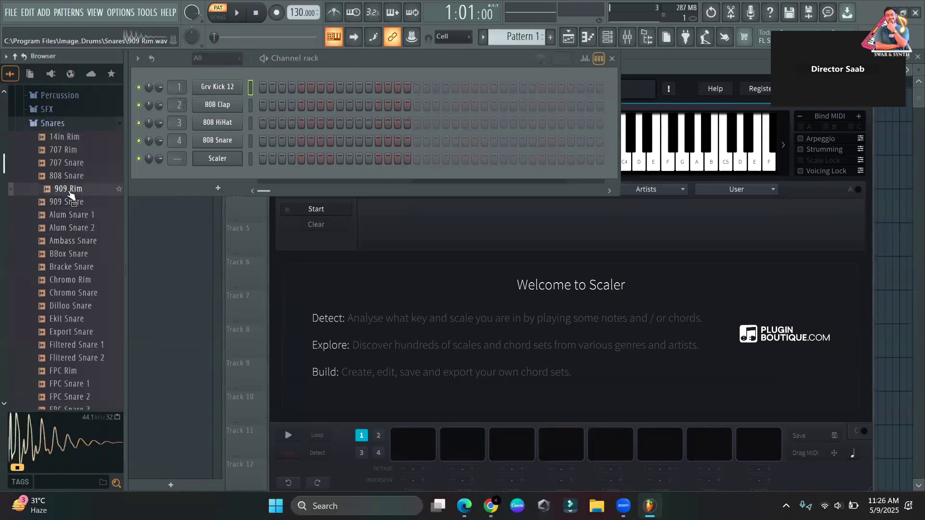
pyautogui.scroll(-1, 70, 191)
pyautogui.click(72, 156)
pyautogui.moveTo(73, 194); pyautogui.dragTo(211, 106)
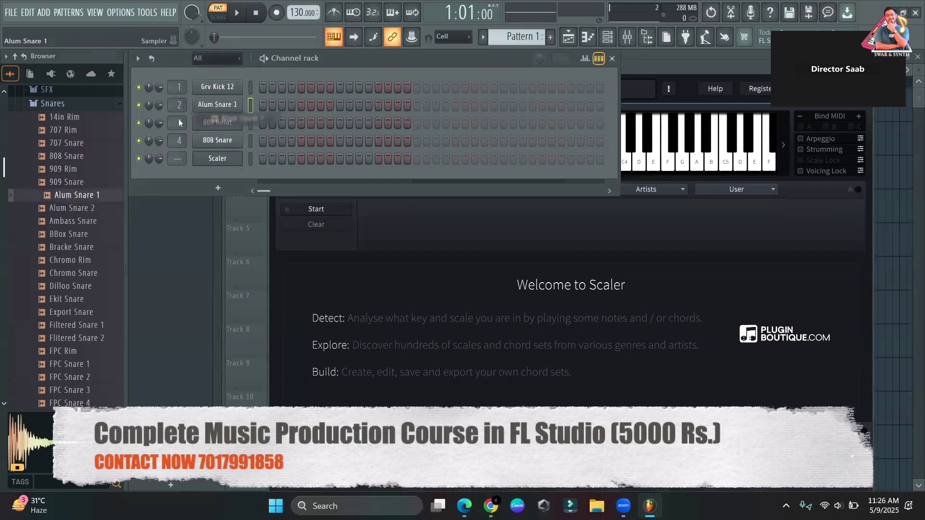
# Add the 808 CH sample from the Drums pack's Hats folder as a new channel below 808 HiHat.
pyautogui.click(103, 116)
pyautogui.scroll(1, 99, 122)
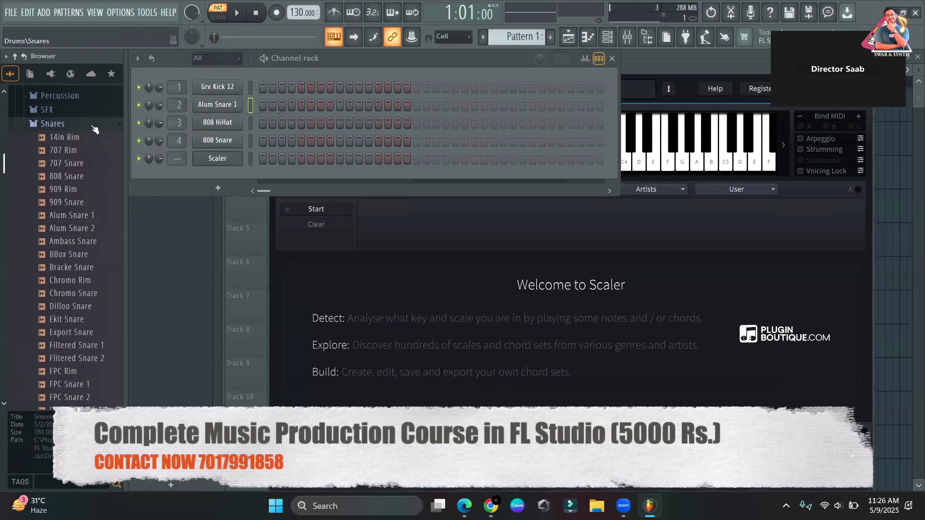
pyautogui.click(94, 126)
pyautogui.scroll(4, 95, 128)
pyautogui.rightClick(92, 126)
pyautogui.click(67, 137)
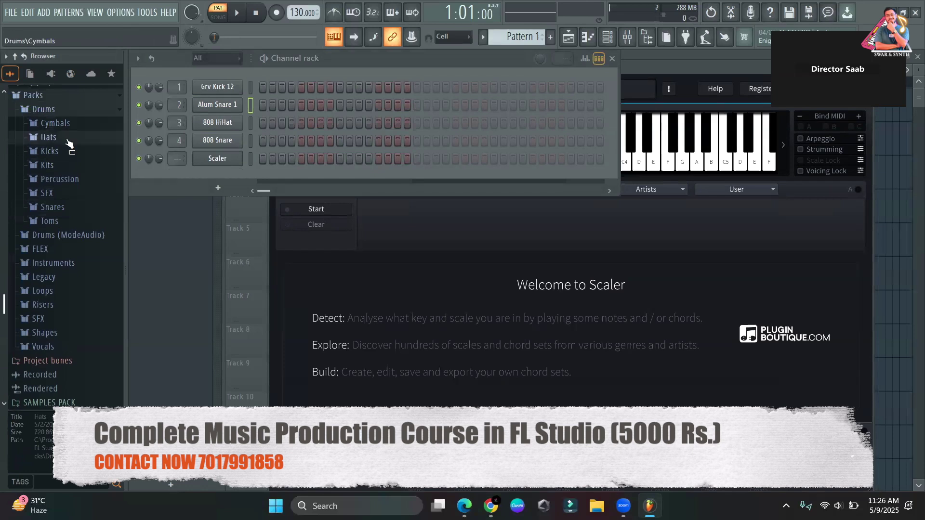
pyautogui.click(69, 170)
pyautogui.click(63, 144)
pyautogui.moveTo(64, 131); pyautogui.dragTo(223, 134)
# Audition claps in the Drums (ModeAudio) pack and replace the 808 CH channel's sample with Attack Clap 07.
pyautogui.scroll(2, 76, 143)
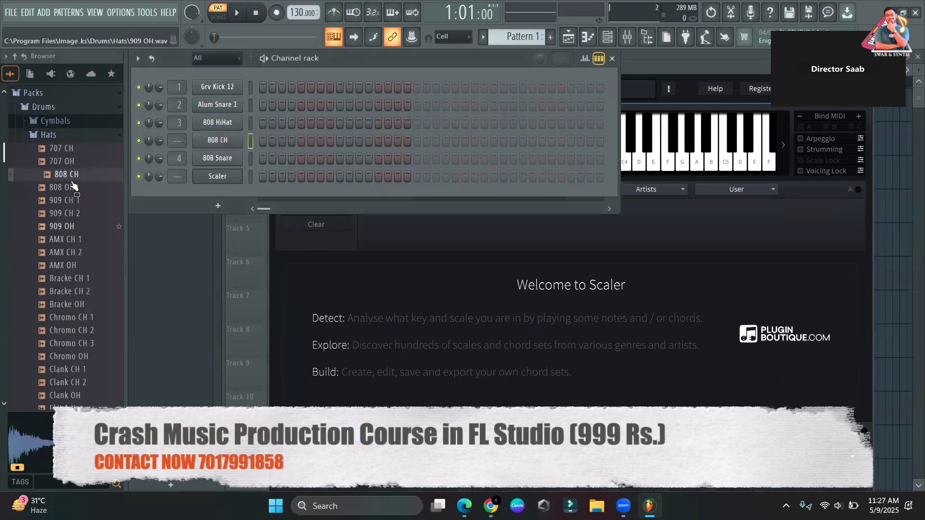
pyautogui.click(74, 147)
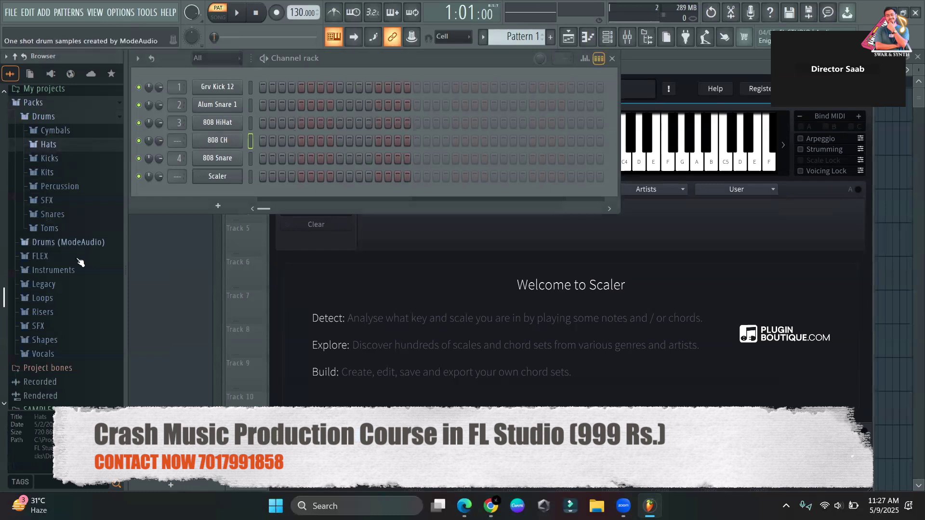
pyautogui.click(76, 245)
pyautogui.click(76, 262)
pyautogui.click(77, 230)
pyautogui.click(77, 215)
pyautogui.click(75, 164)
pyautogui.click(75, 125)
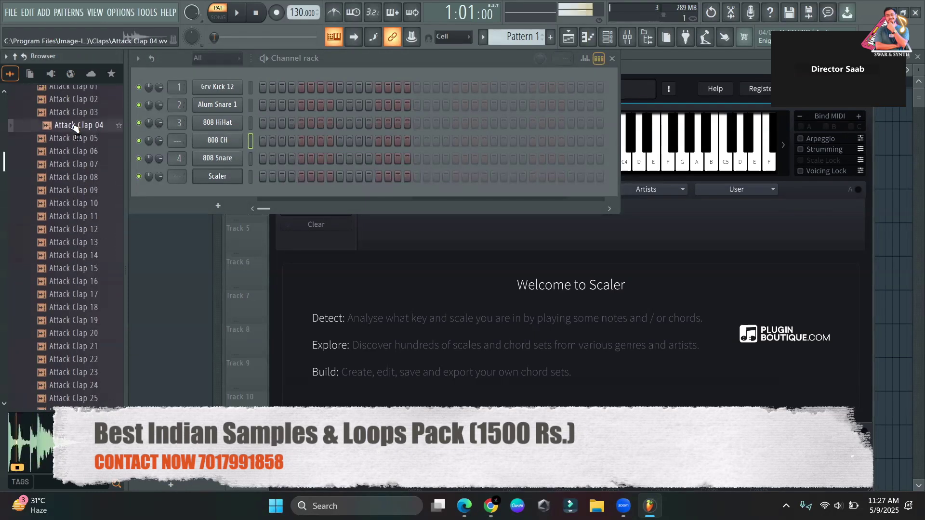
pyautogui.click(74, 166)
pyautogui.moveTo(74, 168); pyautogui.dragTo(225, 143)
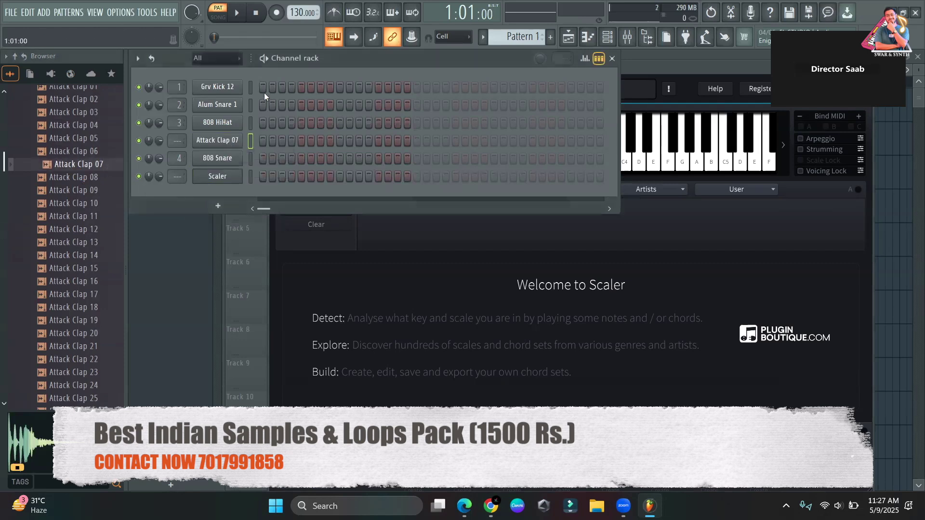
# Set the project tempo to 110 BPM and program Grv Kick 12 hits on steps 1, 5, 9 and 13.
pyautogui.moveTo(292, 16); pyautogui.dragTo(292, 29)
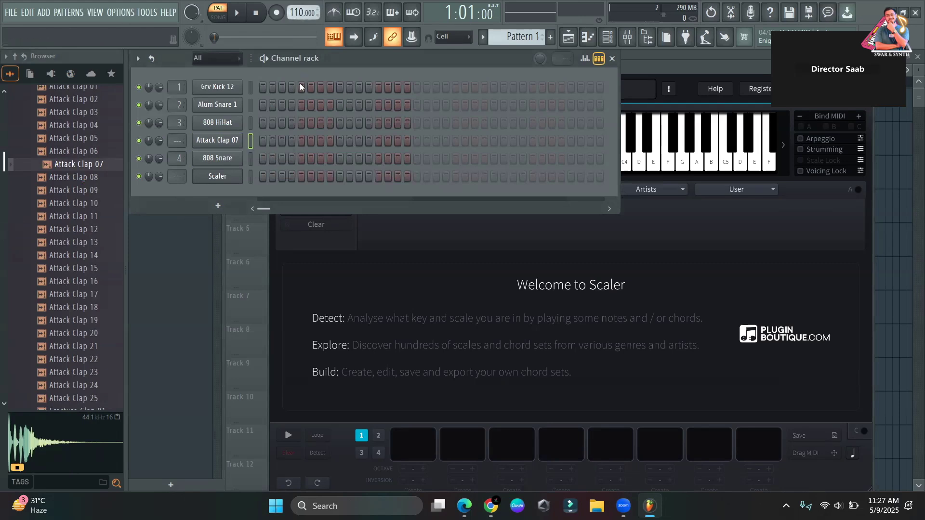
pyautogui.click(262, 88)
pyautogui.click(378, 88)
# Clear the trial Alum Snare 1 hit on step 5 and program Attack Clap 07 hits on steps 5 and 13.
pyautogui.click(301, 105)
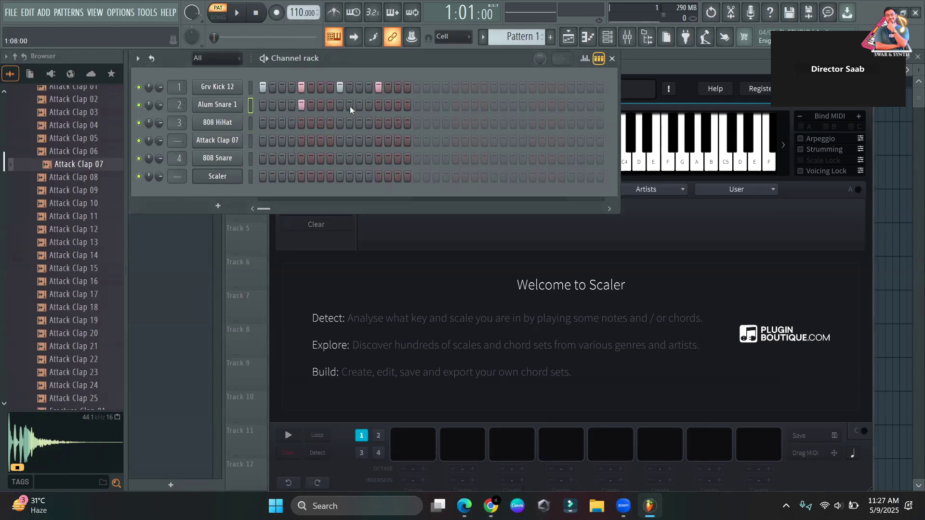
pyautogui.click(298, 106)
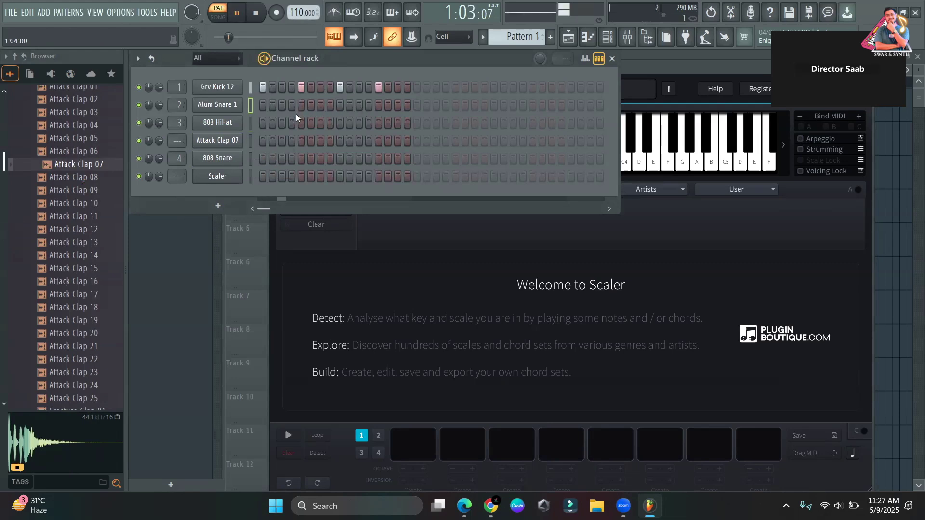
pyautogui.click(301, 140)
pyautogui.press('space')
pyautogui.click(379, 142)
# Program Alum Snare 1 hits on steps 4, 7, 12 and 15 while the pattern plays.
pyautogui.click(292, 105)
pyautogui.click(310, 105)
pyautogui.click(312, 105)
pyautogui.click(320, 106)
pyautogui.click(369, 105)
pyautogui.click(398, 105)
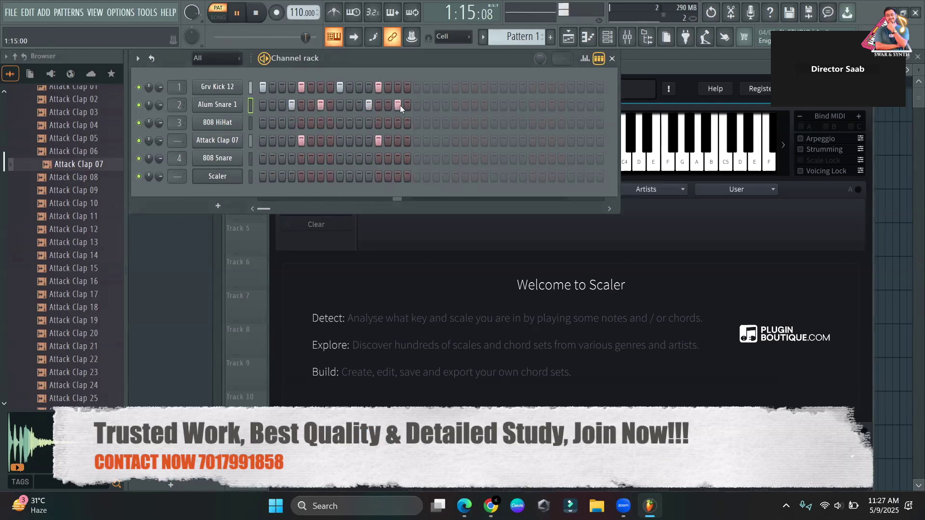
# Program 808 HiHat hits on steps 3, 7, 11 and 15 and stop playback.
pyautogui.click(282, 122)
pyautogui.click(320, 122)
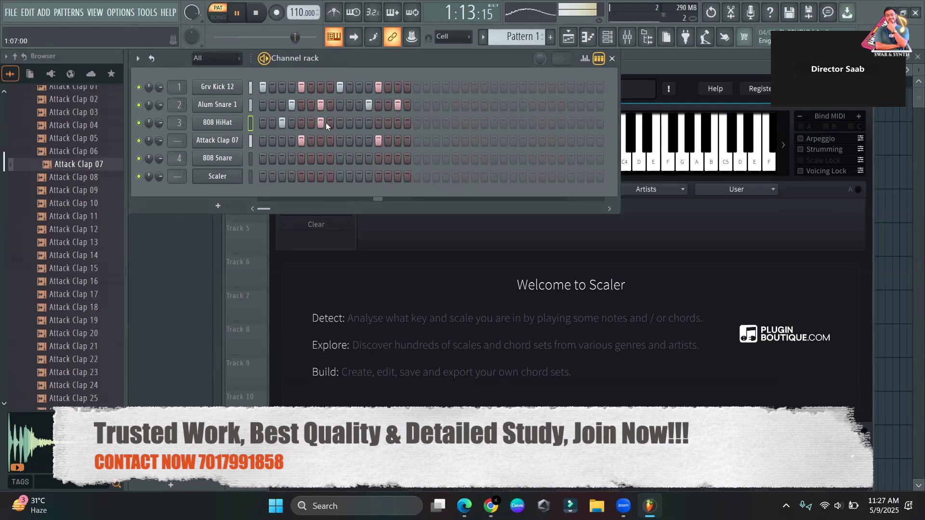
pyautogui.click(359, 123)
pyautogui.click(398, 123)
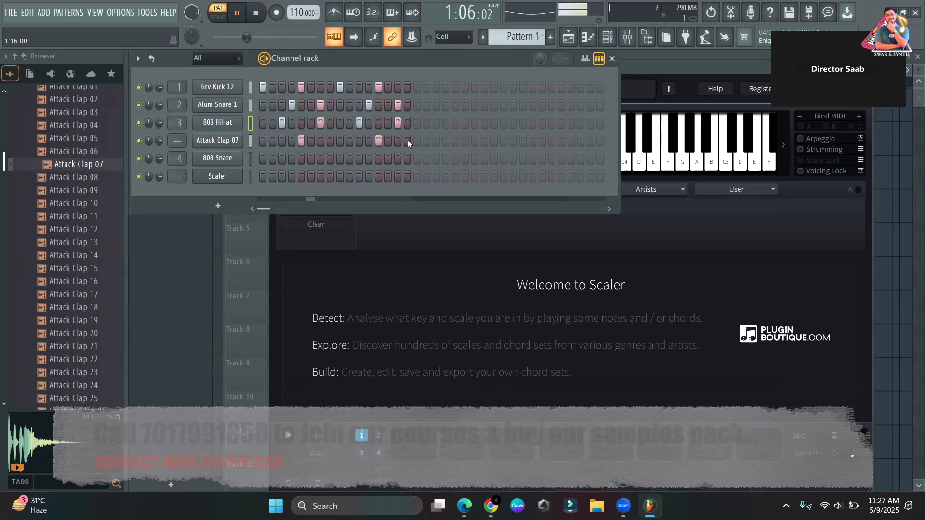
pyautogui.press('space')
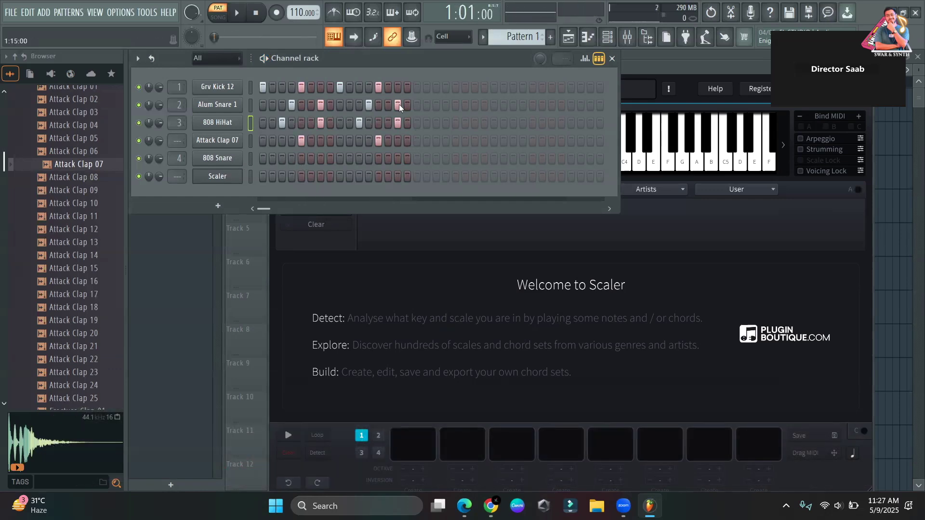
# Find DUNE 3 in the full generator plugin list and add it as a new channel.
pyautogui.click(15, 56)
pyautogui.click(218, 206)
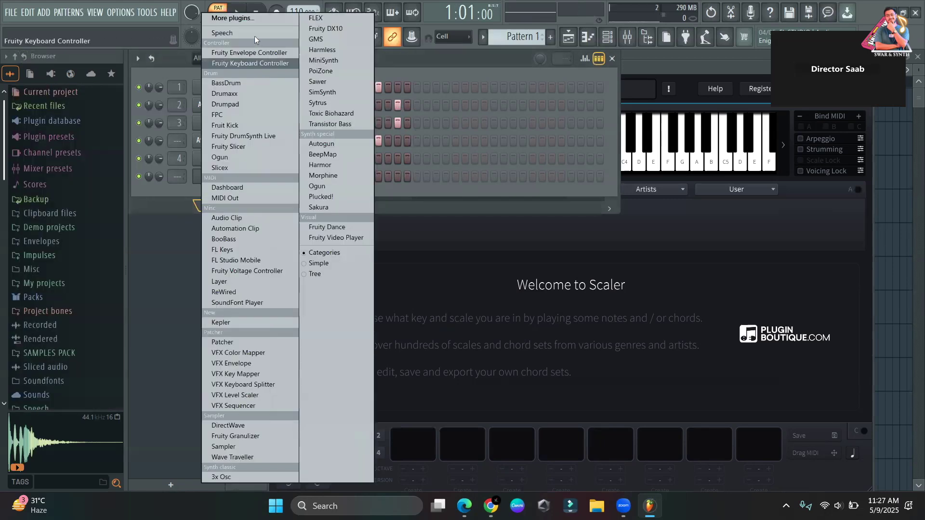
pyautogui.click(256, 19)
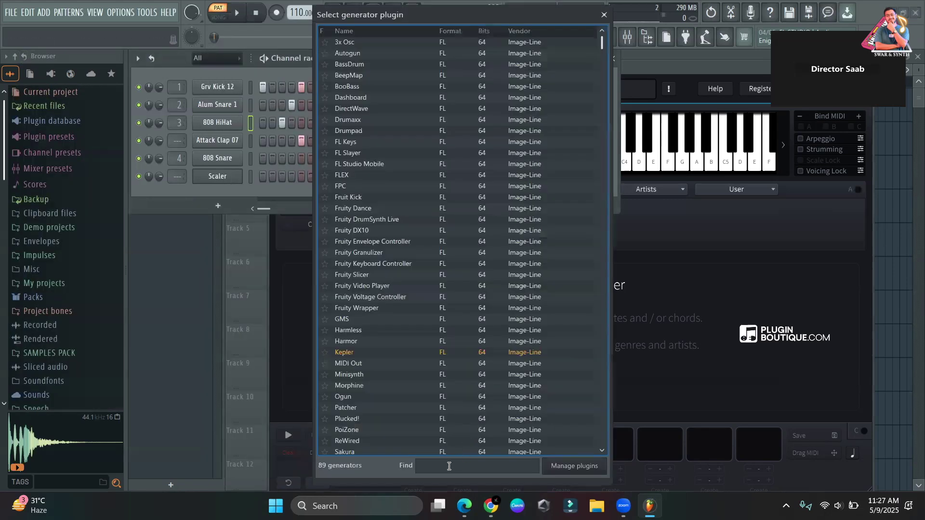
pyautogui.write('DUNE')
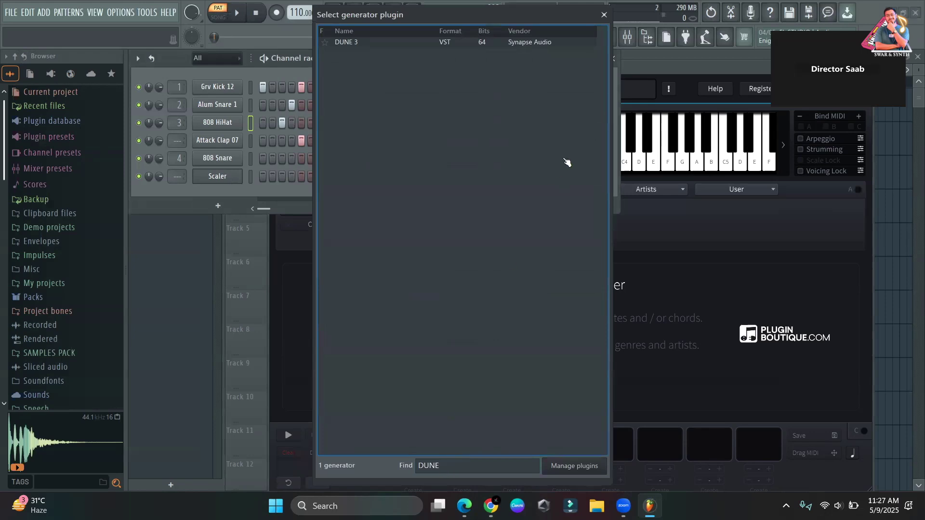
pyautogui.doubleClick(515, 43)
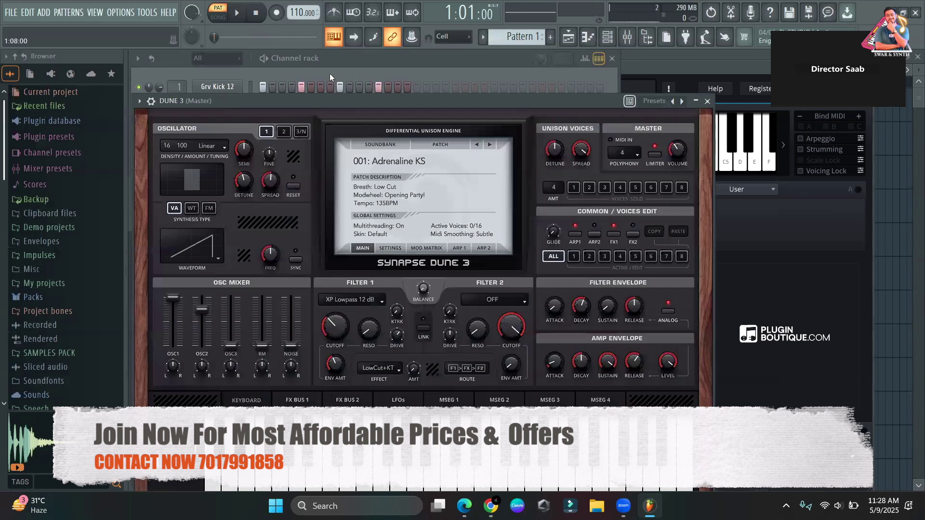
# Clone the DUNE 3 channel twice so there are three DUNE 3 channels, and close the plugin window.
pyautogui.click(329, 77)
pyautogui.rightClick(225, 194)
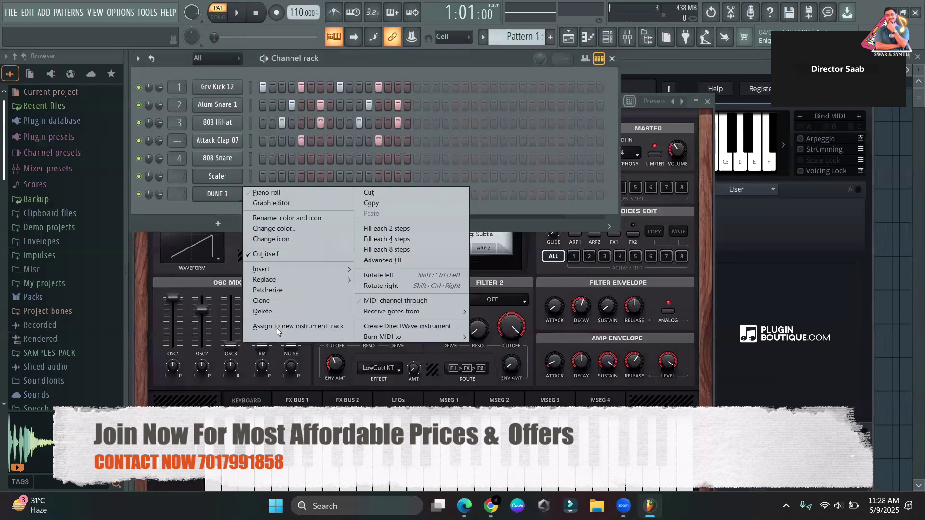
pyautogui.click(270, 301)
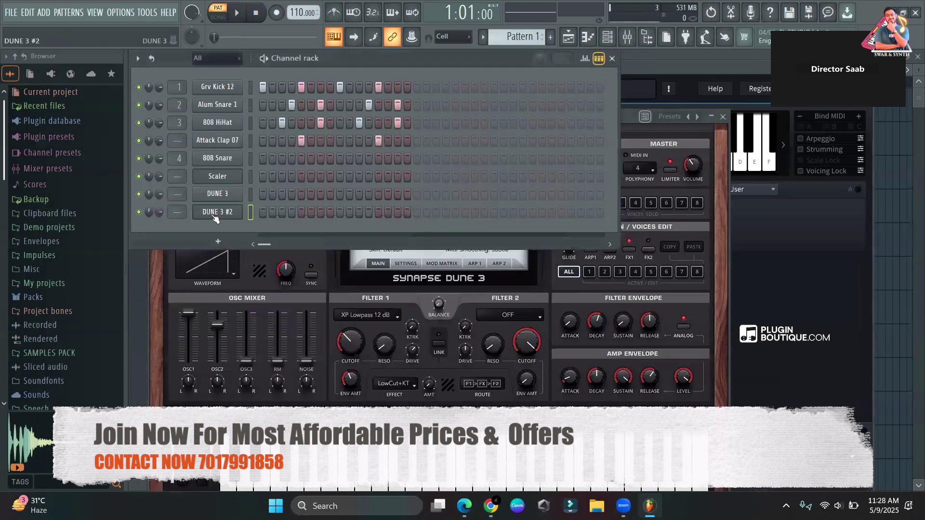
pyautogui.rightClick(212, 215)
pyautogui.click(270, 309)
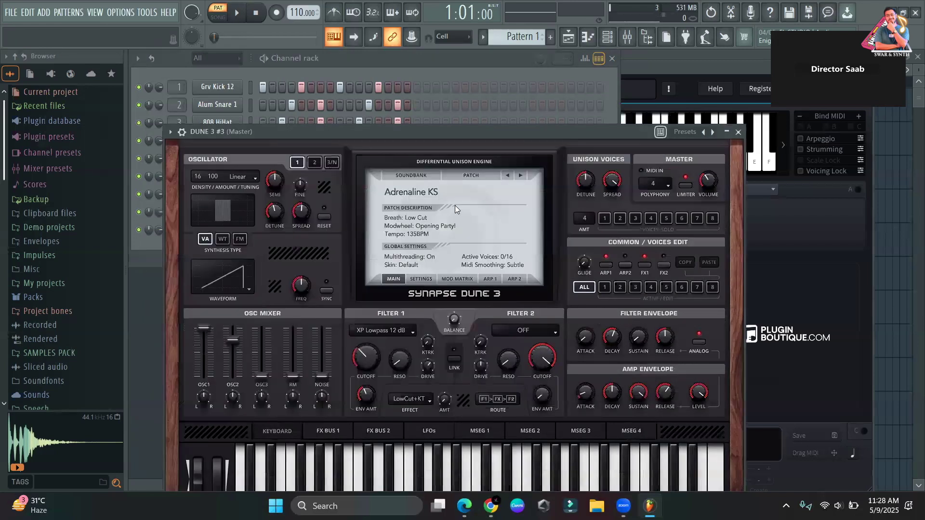
pyautogui.click(738, 132)
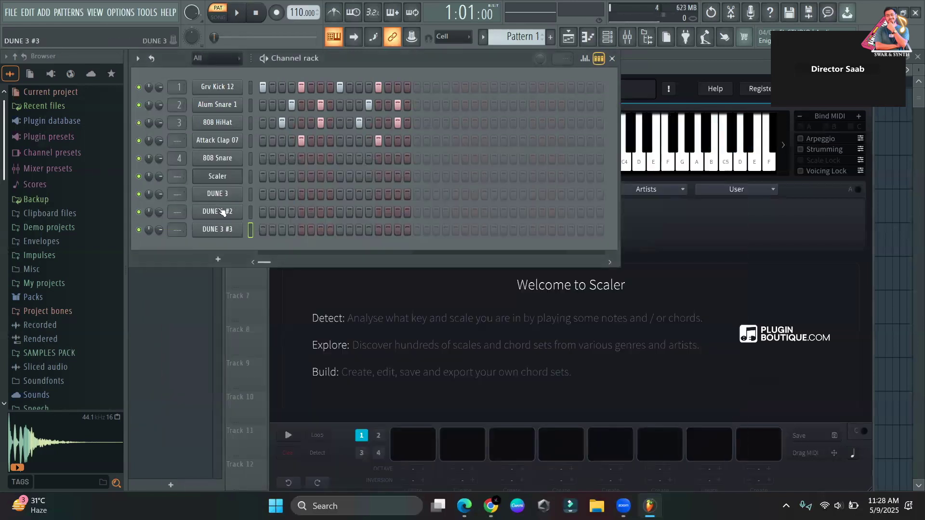
# Create Pattern 2, then load the DUNE 3 Factory Pads soundbank into the first DUNE 3 channel and test its sound.
pyautogui.click(218, 182)
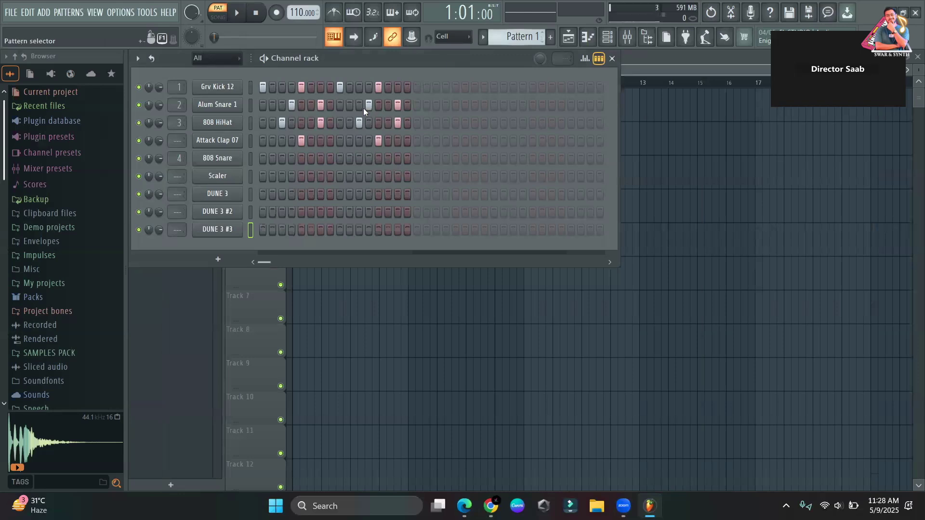
pyautogui.click(550, 37)
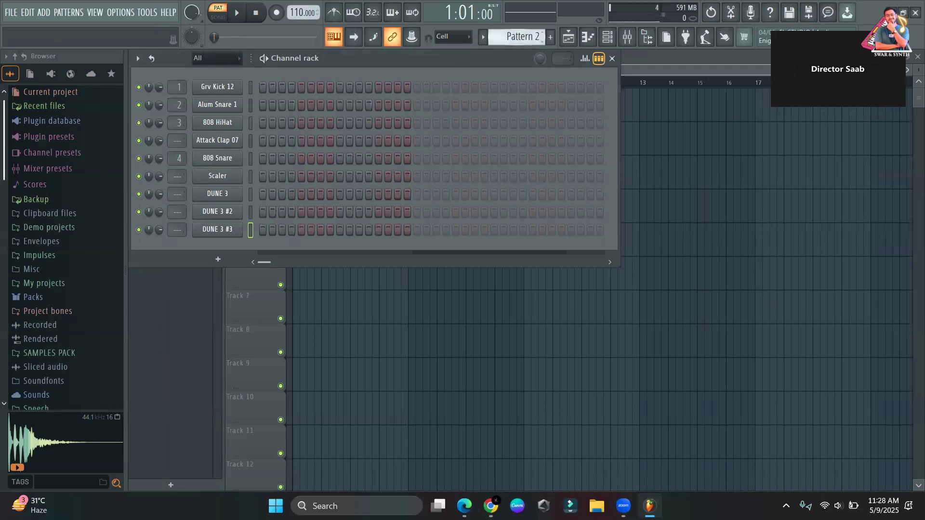
pyautogui.click(232, 194)
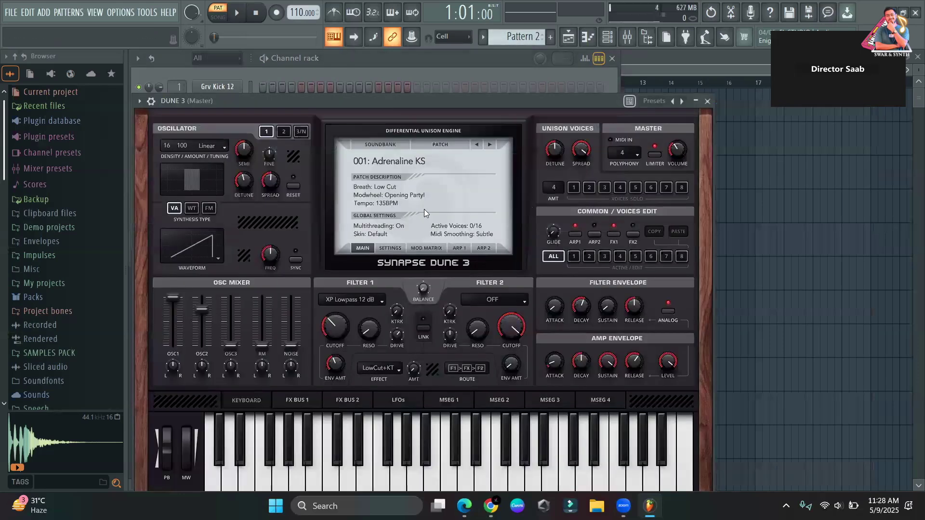
pyautogui.moveTo(380, 100); pyautogui.dragTo(440, 65)
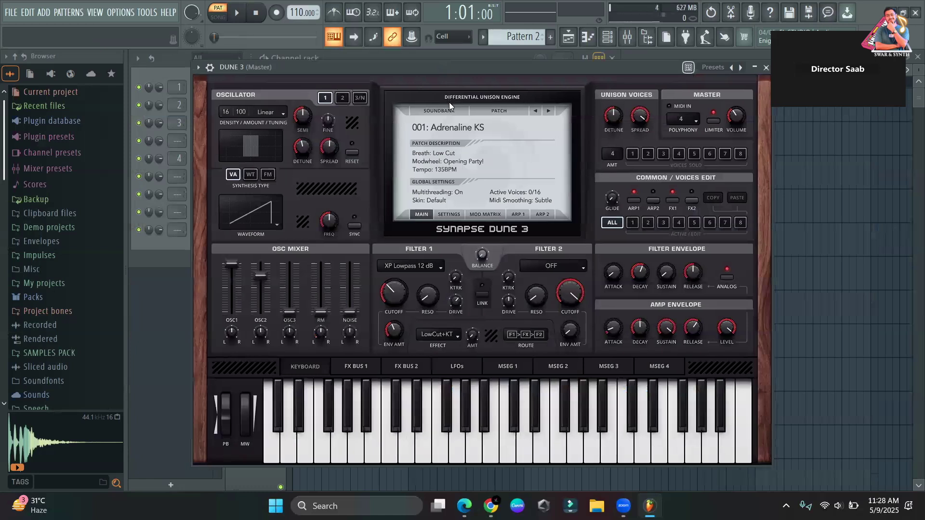
pyautogui.click(448, 111)
pyautogui.moveTo(515, 231)
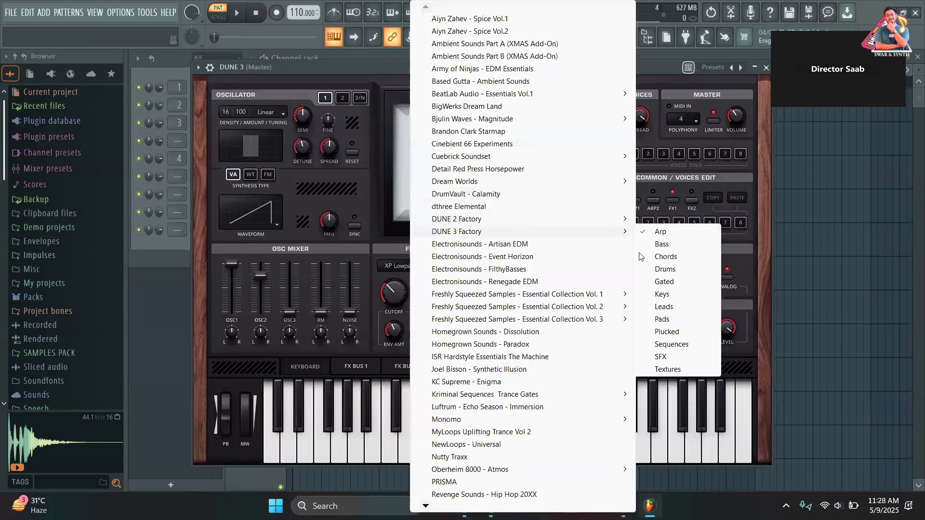
pyautogui.click(662, 319)
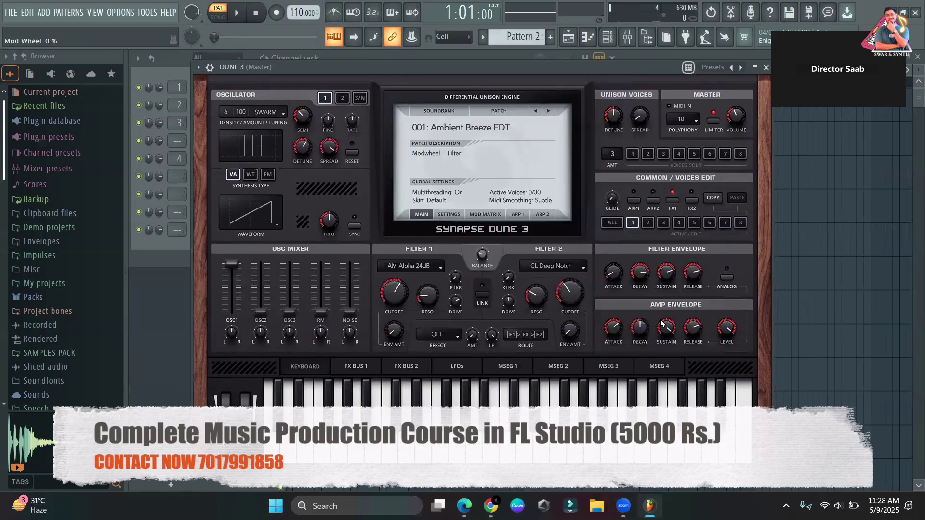
pyautogui.click(454, 448)
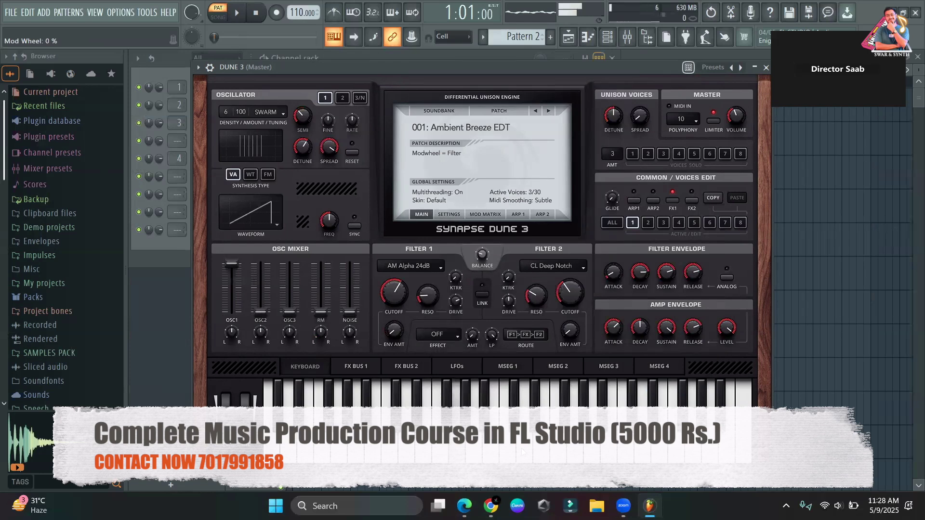
pyautogui.moveTo(495, 72); pyautogui.dragTo(706, 181)
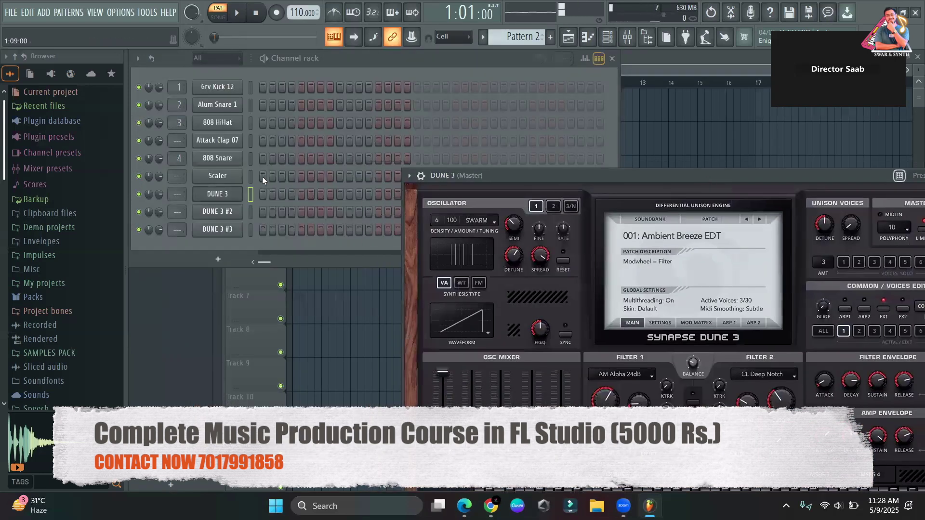
# Choose the F Major scale in Scaler and add its F maj and G min triads to the chord progression.
pyautogui.click(227, 177)
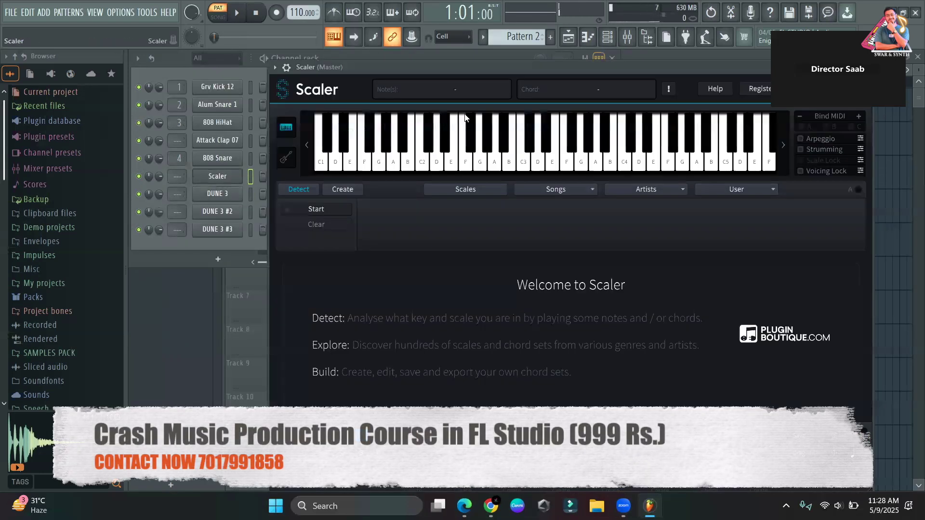
pyautogui.click(328, 210)
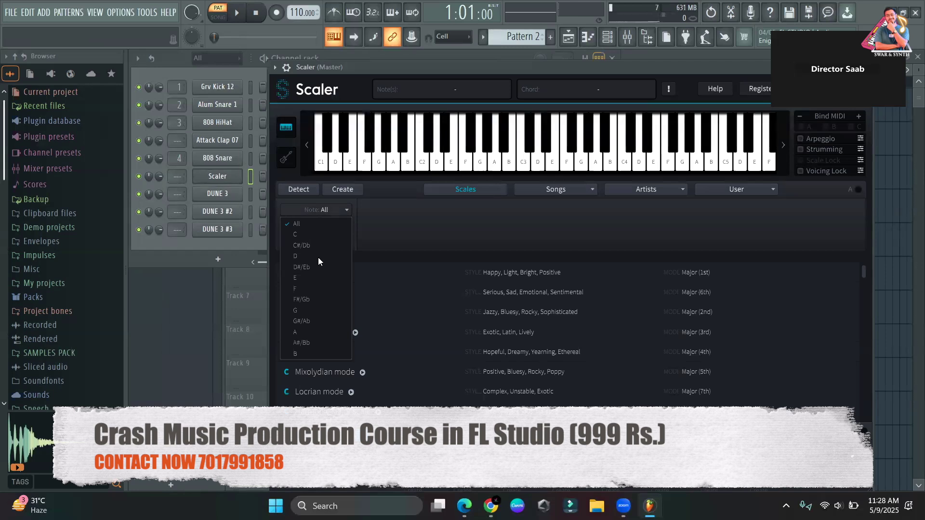
pyautogui.click(305, 286)
pyautogui.click(378, 274)
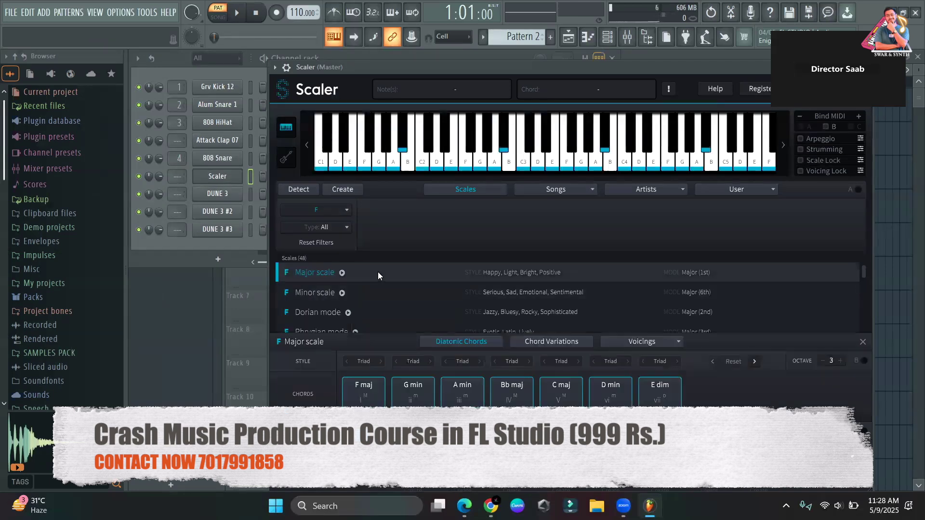
pyautogui.click(363, 396)
pyautogui.click(419, 397)
pyautogui.moveTo(453, 413); pyautogui.dragTo(609, 441)
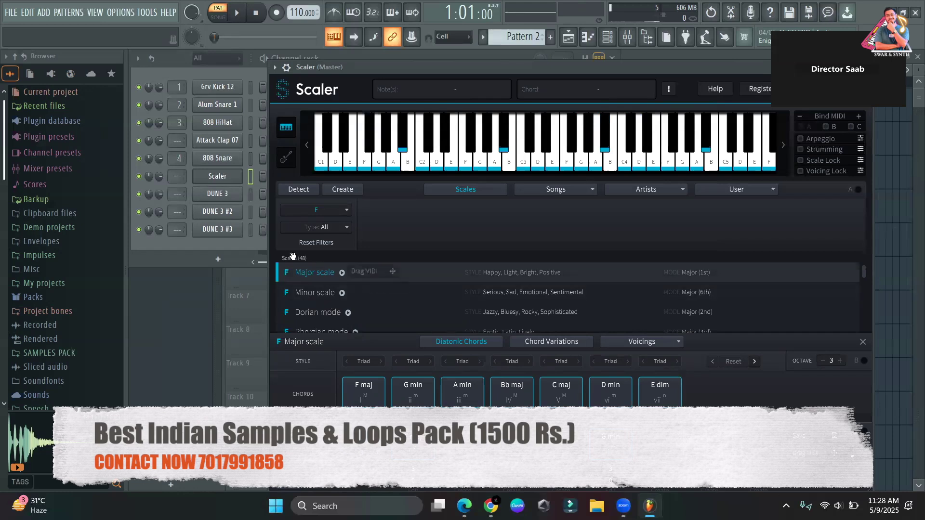
# Transfer Scaler's chord progression as MIDI to the first DUNE 3 channel and play it briefly.
pyautogui.click(225, 200)
pyautogui.click(236, 13)
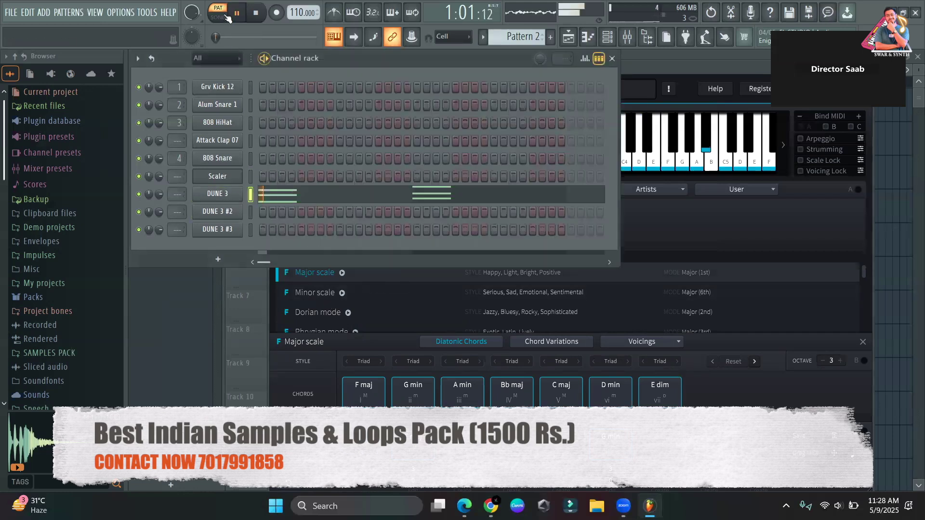
pyautogui.click(256, 13)
# Lengthen all notes of both DUNE 3 chords in the piano roll so each chord fills one bar.
pyautogui.click(222, 212)
pyautogui.moveTo(654, 180); pyautogui.dragTo(711, 222)
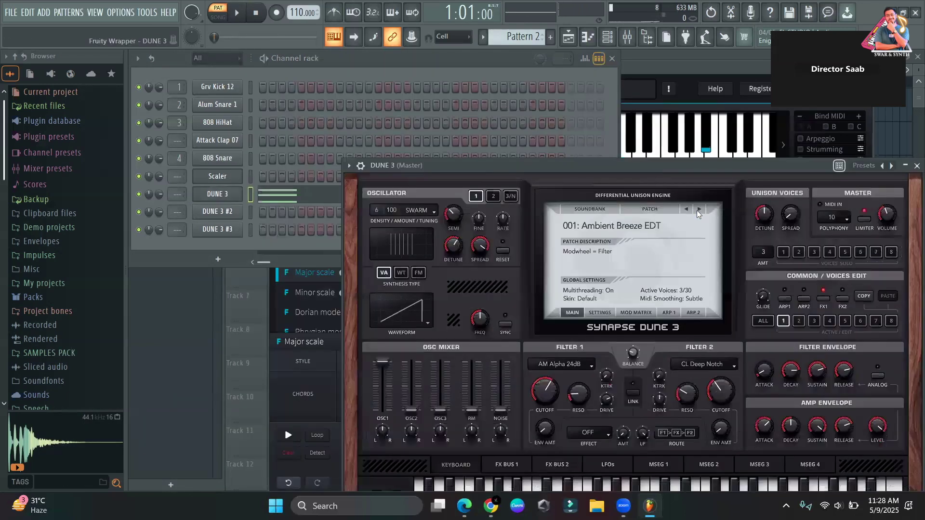
pyautogui.click(354, 200)
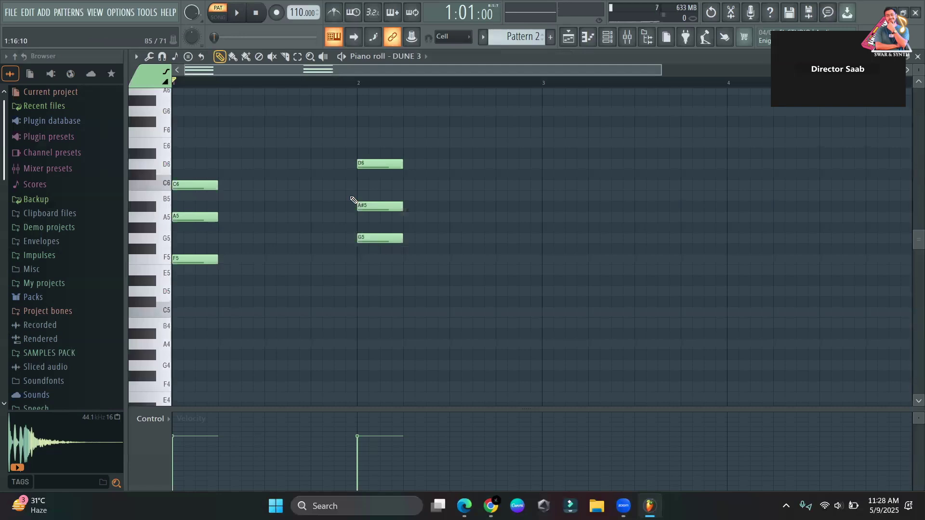
pyautogui.hotkey('ctrl', 'a')
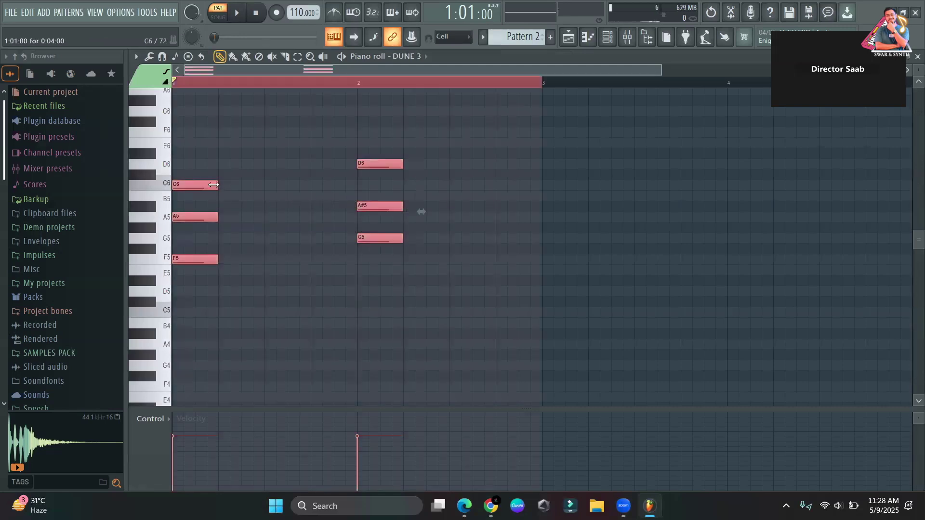
pyautogui.moveTo(229, 186); pyautogui.dragTo(357, 188)
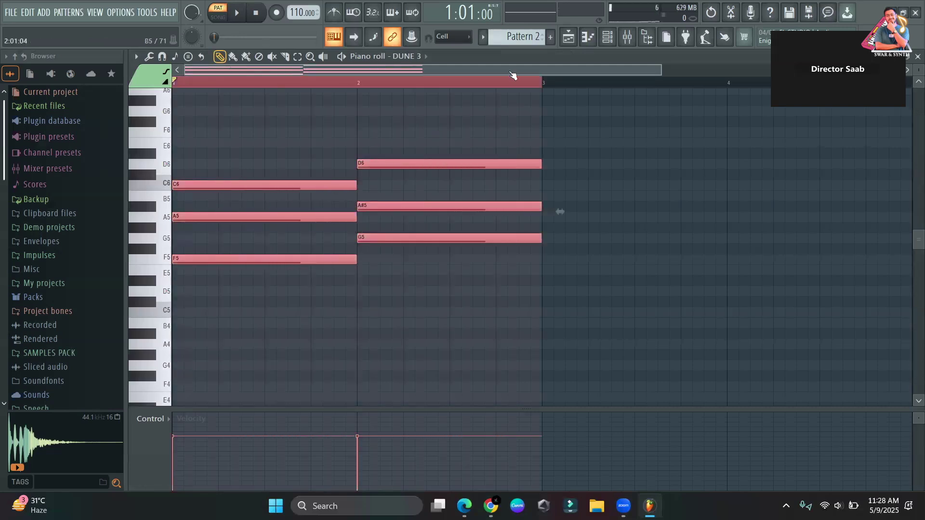
# Play back the lengthened chords and lower the first DUNE 3 channel's volume to about 58%.
pyautogui.click(613, 46)
pyautogui.press('space')
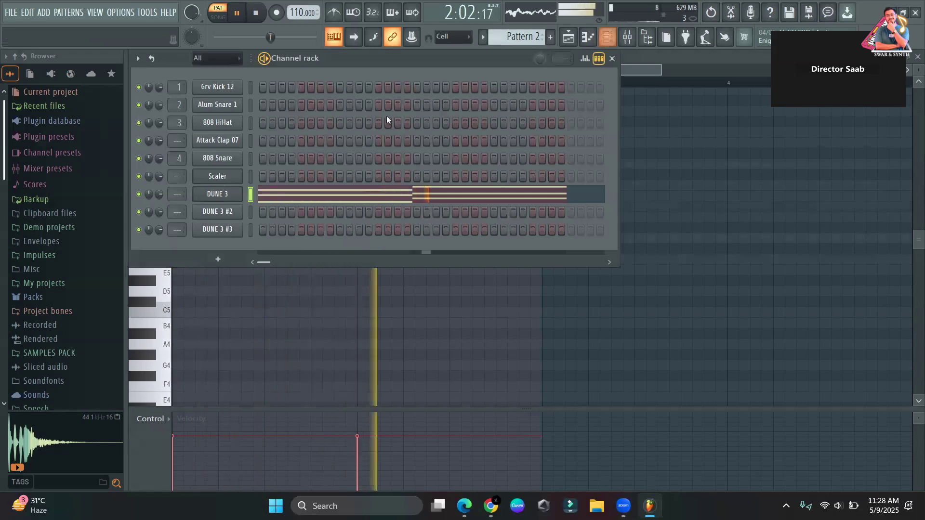
pyautogui.press('space')
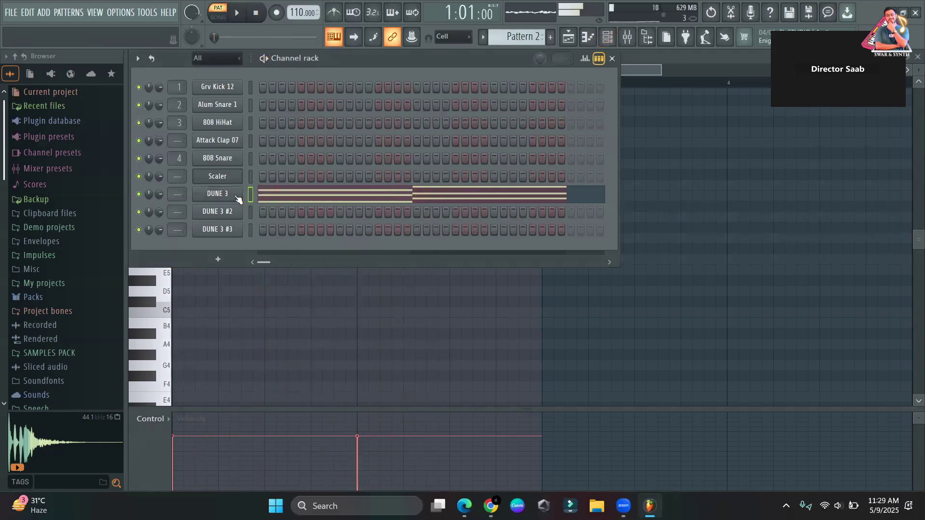
pyautogui.click(236, 196)
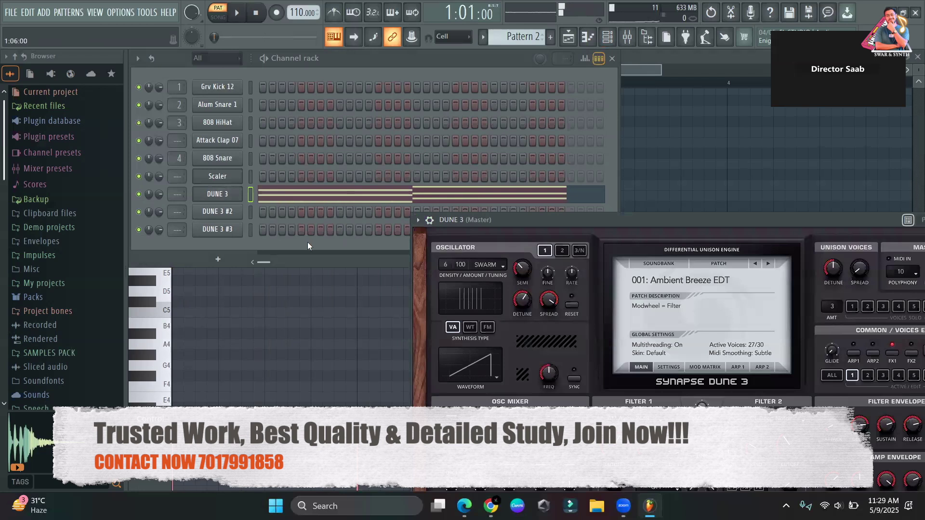
pyautogui.click(307, 242)
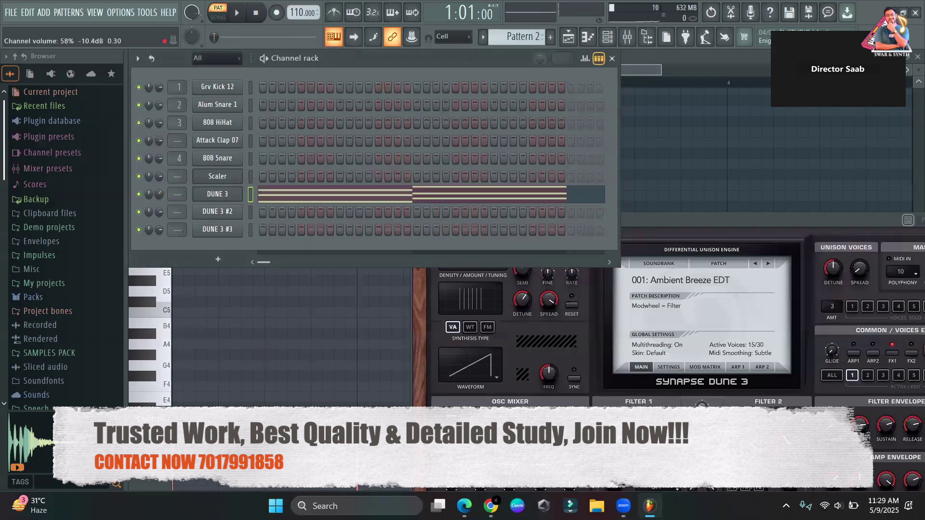
pyautogui.press('space')
pyautogui.moveTo(745, 222); pyautogui.dragTo(553, 241)
pyautogui.click(792, 239)
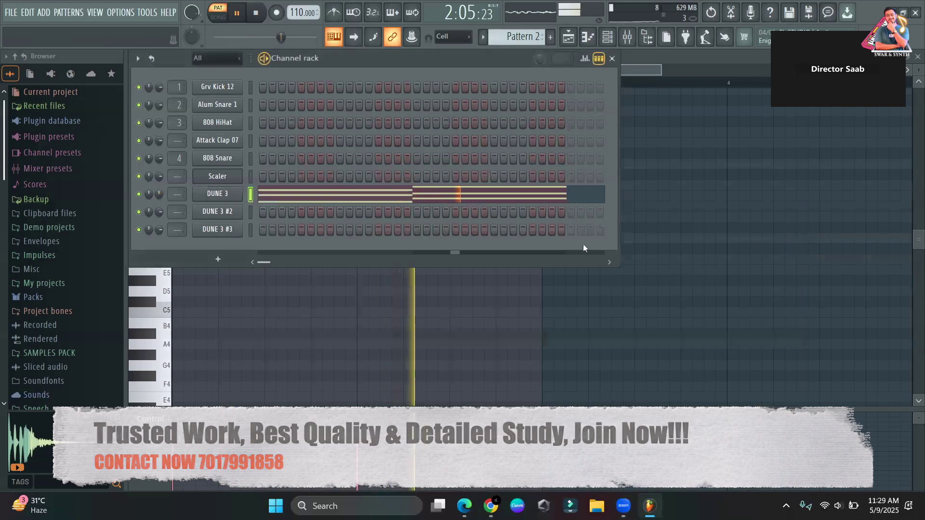
pyautogui.press('space')
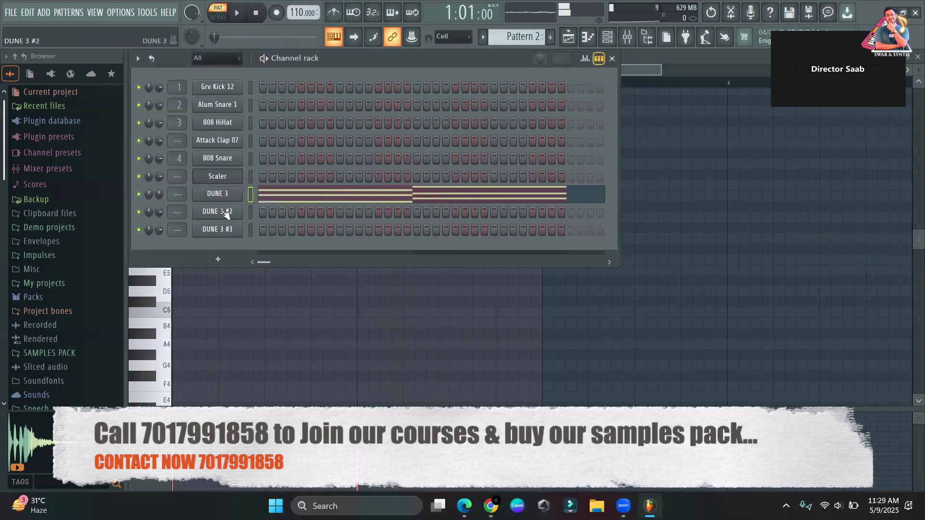
# Load the DUNE 3 Factory Keys soundbank into the DUNE 3 #2 channel.
pyautogui.click(226, 213)
pyautogui.moveTo(385, 124); pyautogui.dragTo(558, 99)
pyautogui.click(562, 132)
pyautogui.moveTo(592, 235)
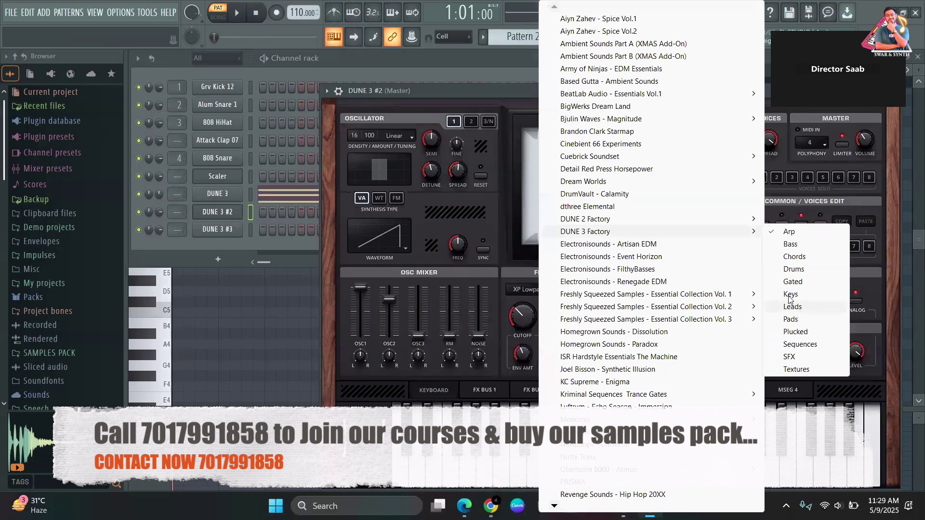
pyautogui.click(790, 294)
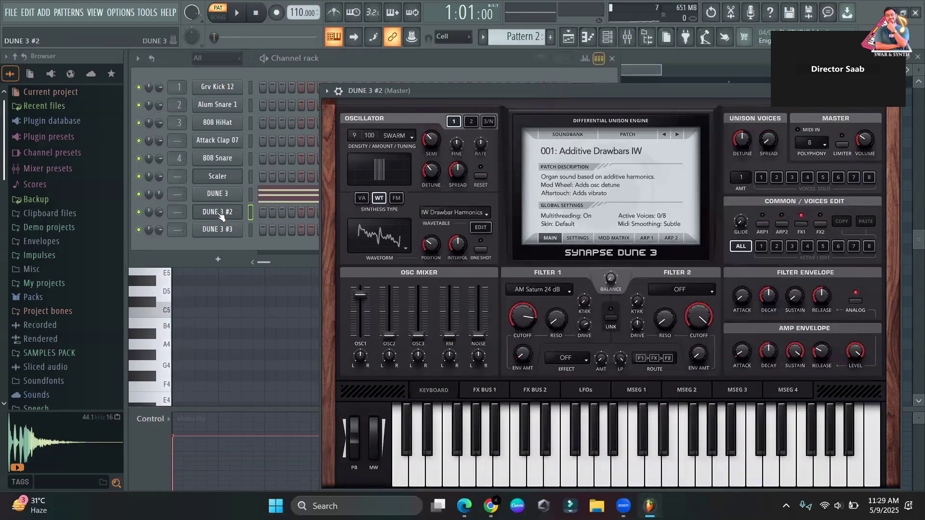
# Copy the sustained chords from the first DUNE 3 channel and paste them into DUNE 3 #2.
pyautogui.click(222, 215)
pyautogui.rightClick(228, 188)
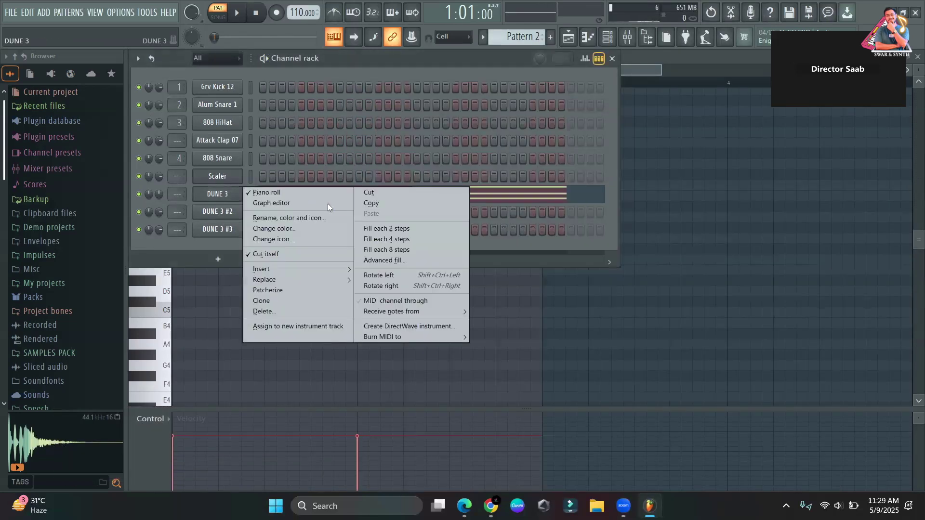
pyautogui.click(338, 205)
pyautogui.rightClick(229, 211)
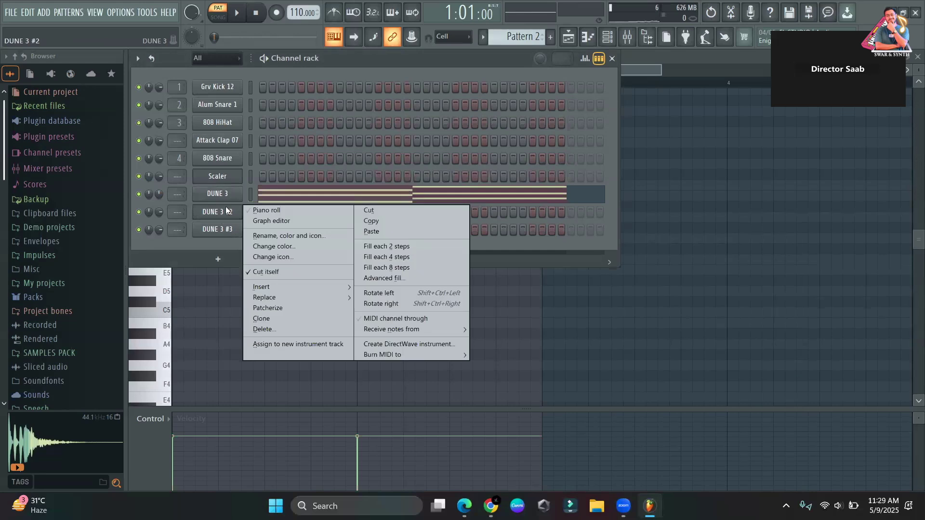
pyautogui.click(365, 234)
# Turn the DUNE 3 #2 chords into four short two-step offbeat stabs per bar and play them back.
pyautogui.click(349, 216)
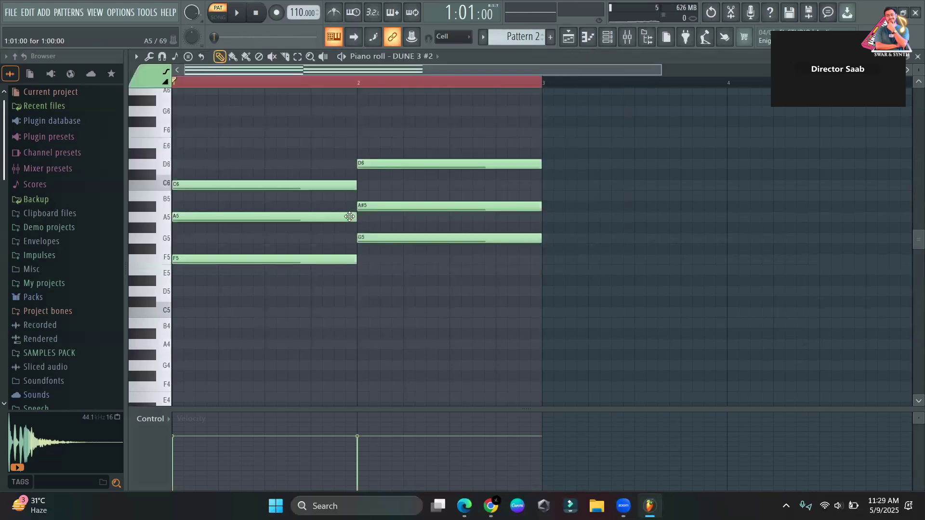
pyautogui.hotkey('ctrl', 's')
pyautogui.hotkey('ctrl', 'a')
pyautogui.moveTo(353, 187); pyautogui.dragTo(248, 186)
pyautogui.press('space')
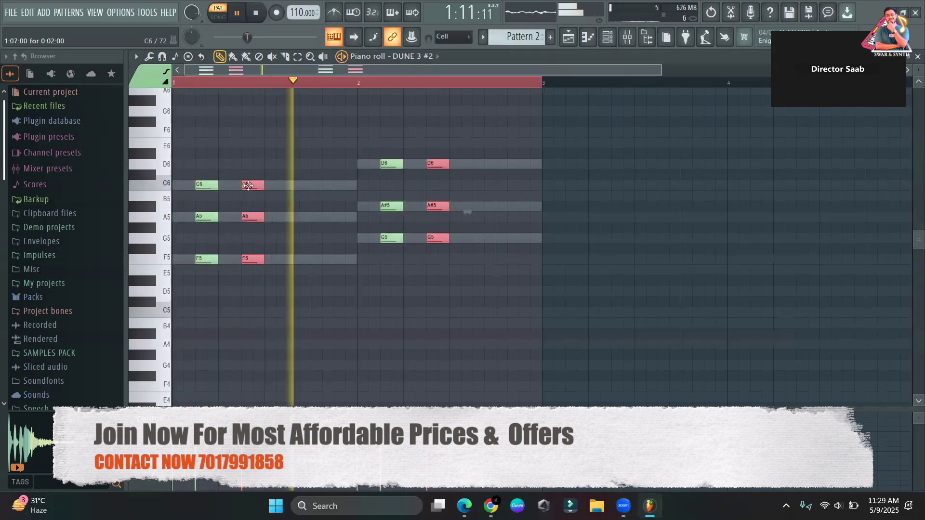
pyautogui.hotkey('ctrl', 'a')
pyautogui.keyDown('shift'); pyautogui.moveTo(216, 186); pyautogui.dragTo(308, 192); pyautogui.keyUp('shift')
pyautogui.press('space')
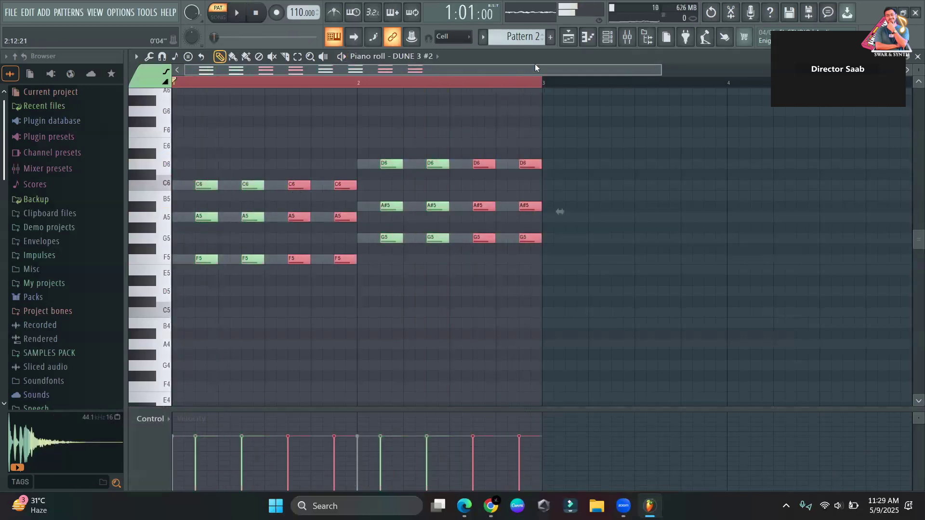
# Bring up the DUNE 3 #2 synth and look through its soundbank list, keeping the DUNE 3 Factory Keys bank.
pyautogui.click(608, 41)
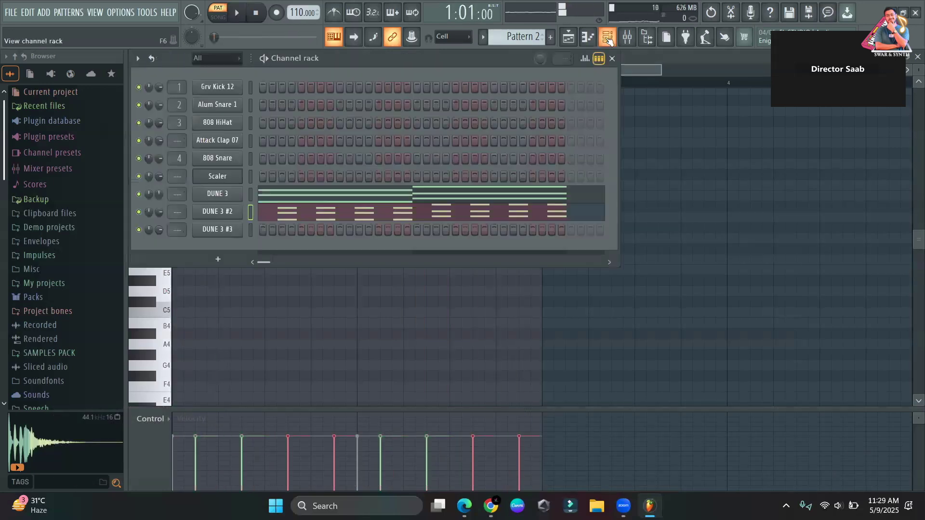
pyautogui.click(228, 217)
pyautogui.moveTo(536, 90); pyautogui.dragTo(429, 75)
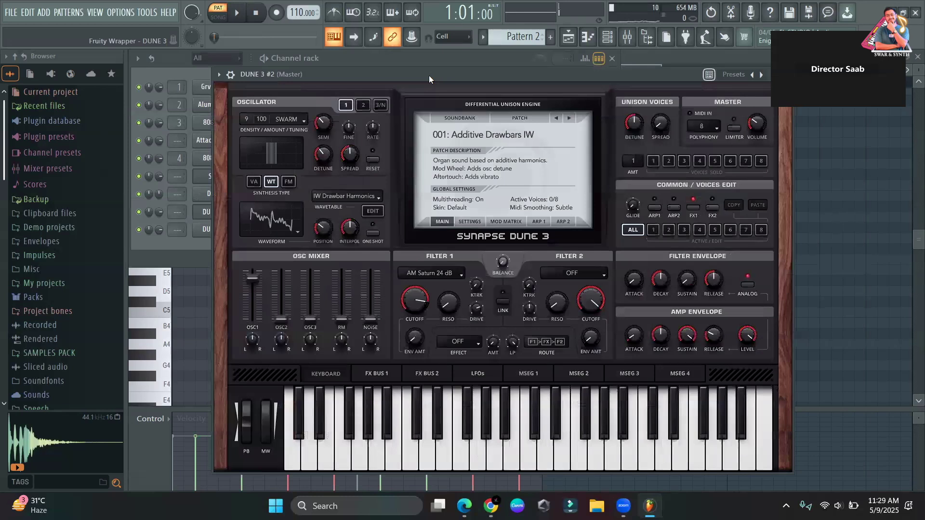
pyautogui.click(463, 117)
pyautogui.moveTo(512, 232)
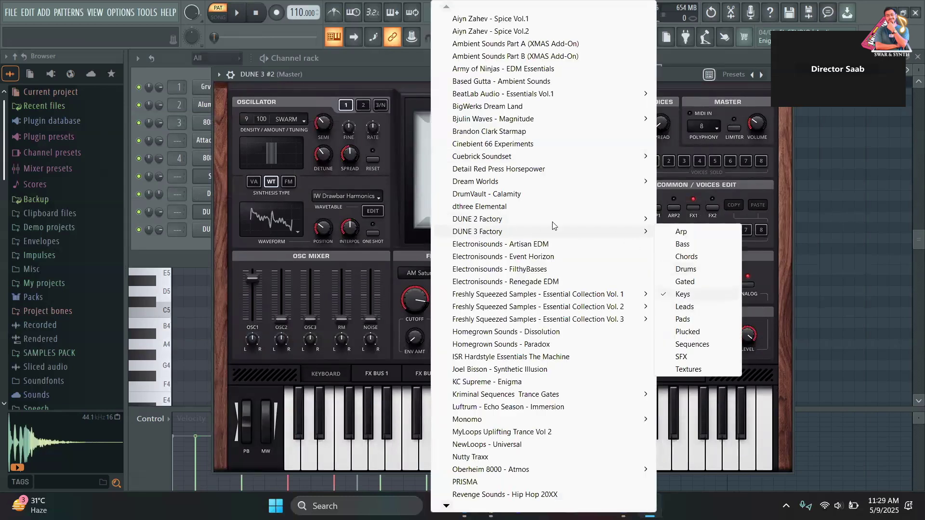
pyautogui.click(401, 239)
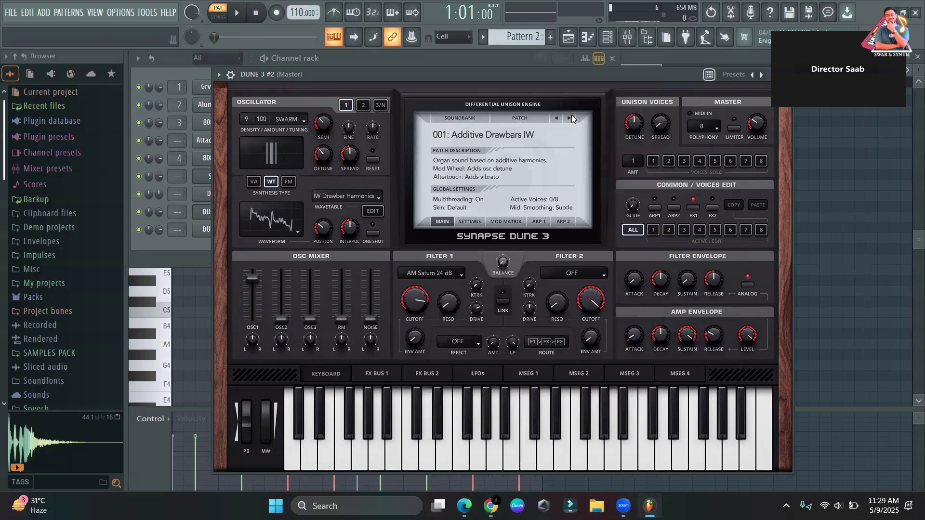
# Step through the DUNE 3 #2 Keys patches from Autumn Water ARK to Brighter Days ST, playing test notes.
pyautogui.click(570, 118)
pyautogui.press('q')
pyautogui.press('e')
pyautogui.press('t')
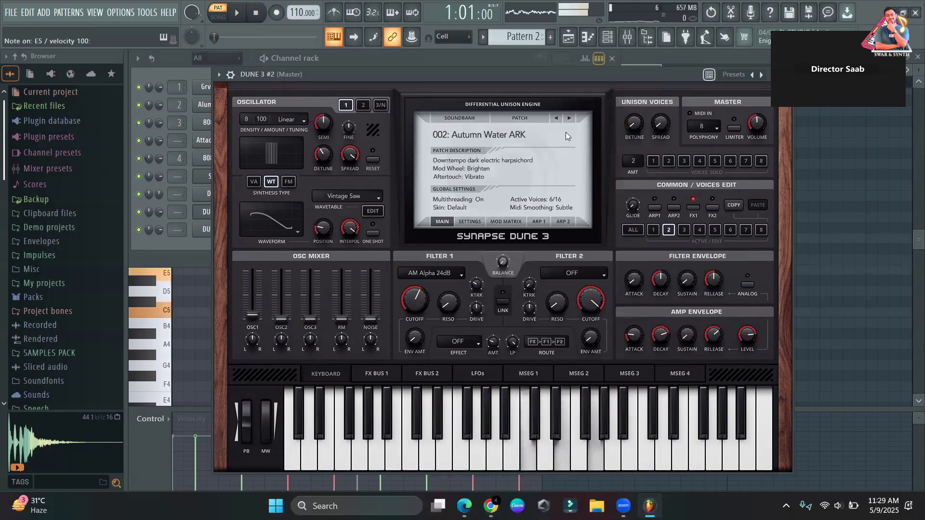
pyautogui.click(568, 118)
pyautogui.click(568, 119)
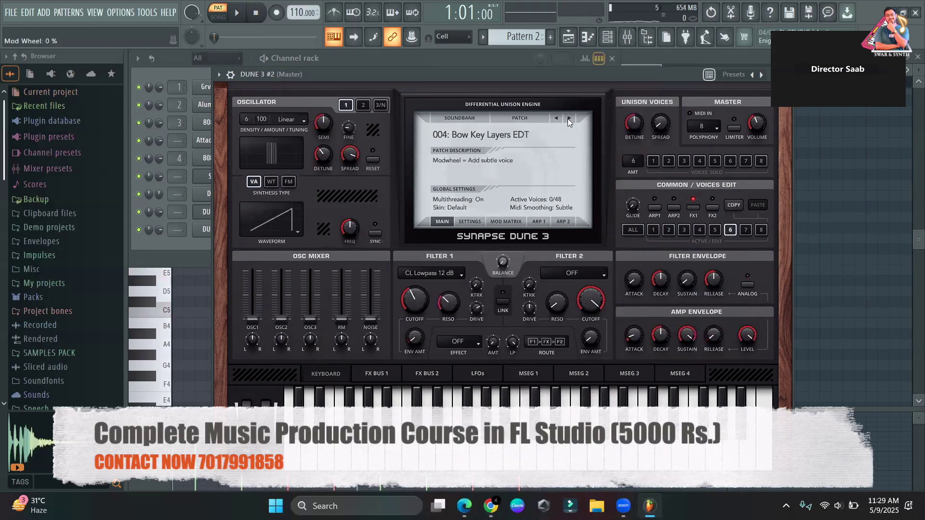
pyautogui.press('e')
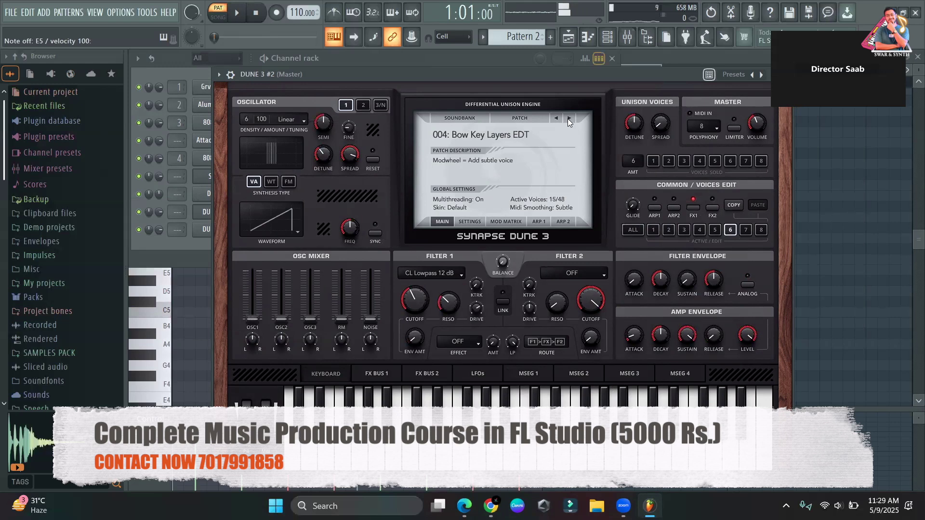
pyautogui.click(569, 118)
pyautogui.press('q')
pyautogui.press('e')
pyautogui.press('q')
pyautogui.press('w')
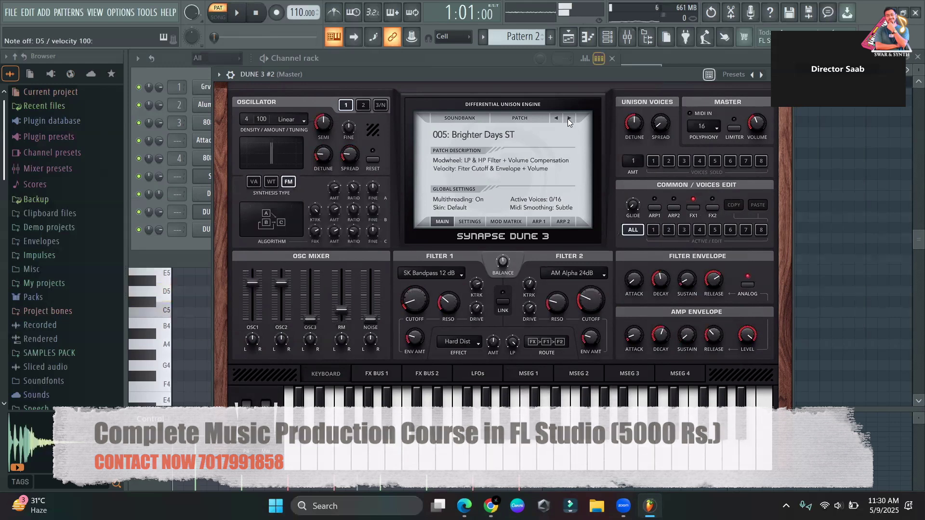
# Continue auditioning the DUNE 3 #2 Keys patches with test notes and settle on 010: Distant Piano EDT.
pyautogui.click(569, 118)
pyautogui.press('q')
pyautogui.press('e')
pyautogui.click(569, 118)
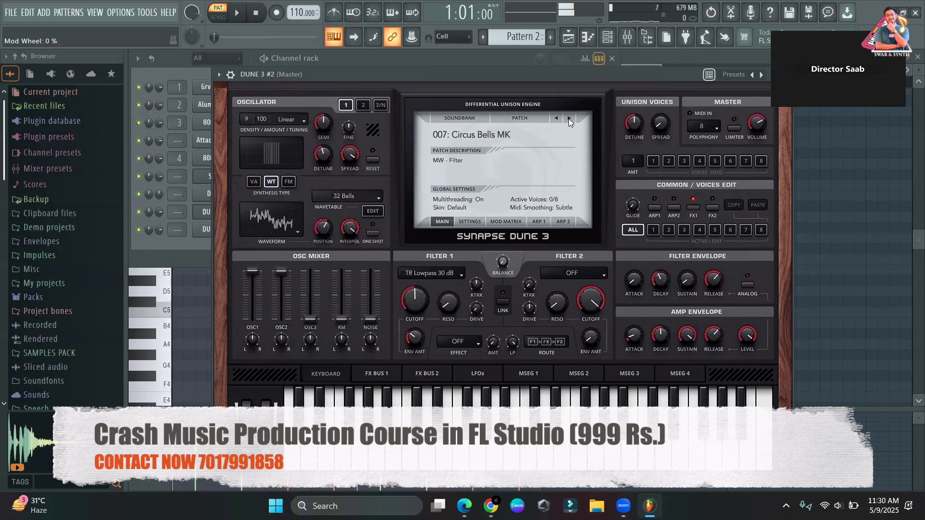
pyautogui.click(569, 118)
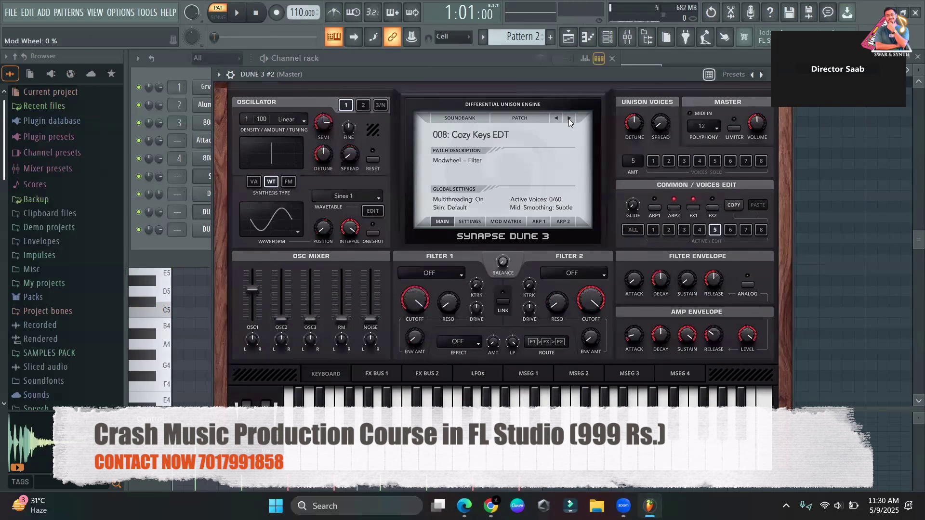
pyautogui.press('q')
pyautogui.press('e')
pyautogui.click(569, 119)
pyautogui.press('q')
pyautogui.press('e')
pyautogui.click(569, 118)
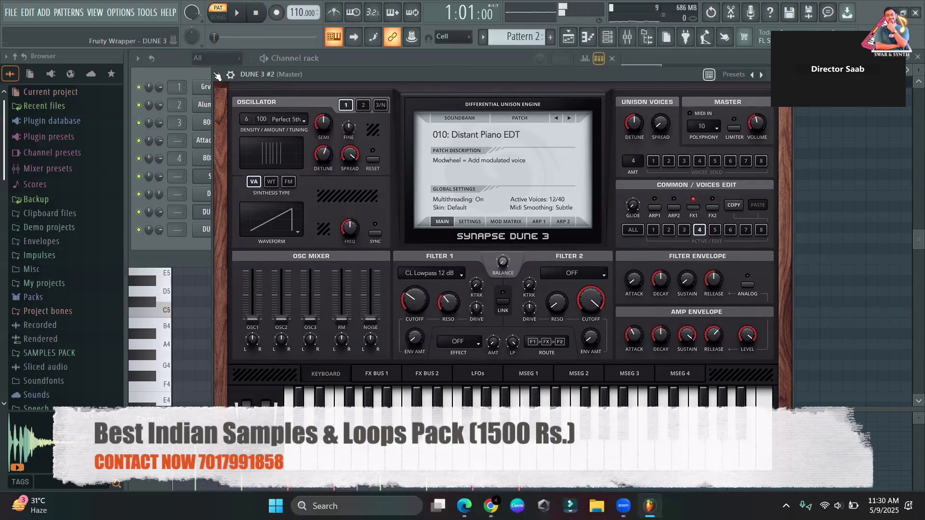
# Play the pattern with the new piano patch and show the detailed channel settings of DUNE 3 #2.
pyautogui.click(198, 71)
pyautogui.click(240, 16)
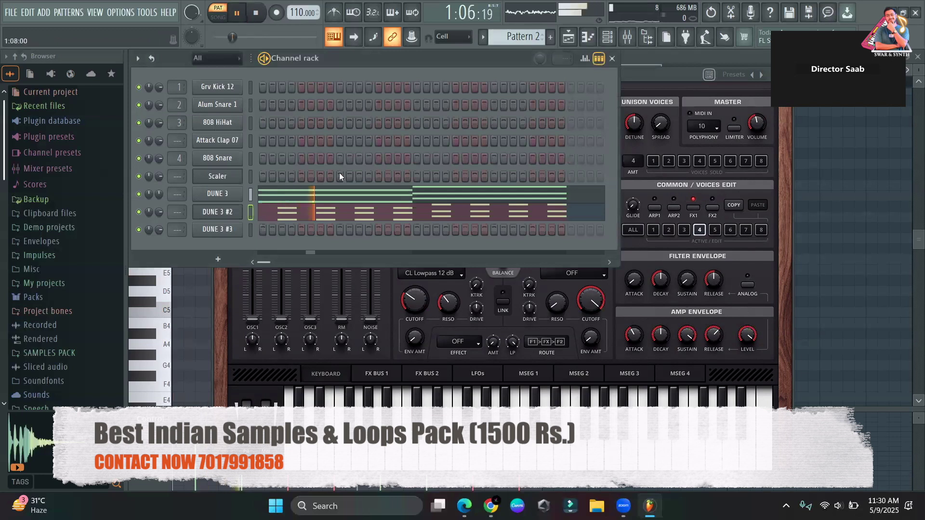
pyautogui.click(218, 212)
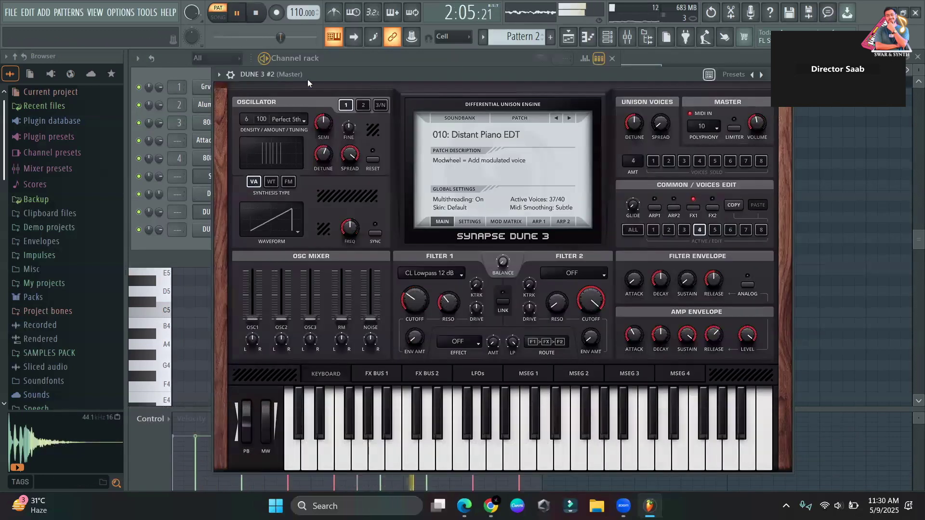
pyautogui.click(231, 74)
pyautogui.press('space')
pyautogui.click(433, 57)
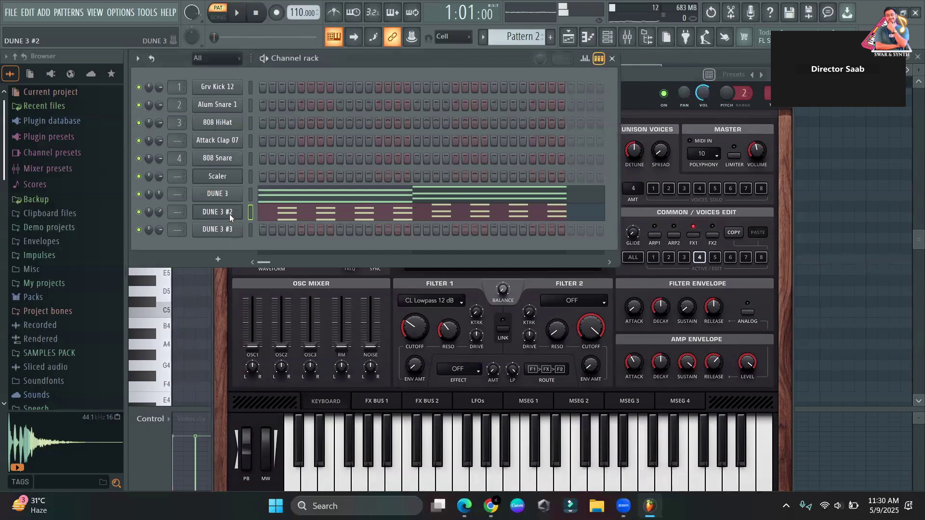
# Copy the offbeat chord stabs from DUNE 3 #2 and paste them into DUNE 3 #3.
pyautogui.rightClick(240, 206)
pyautogui.press('Escape')
pyautogui.click(228, 231)
pyautogui.click(162, 242)
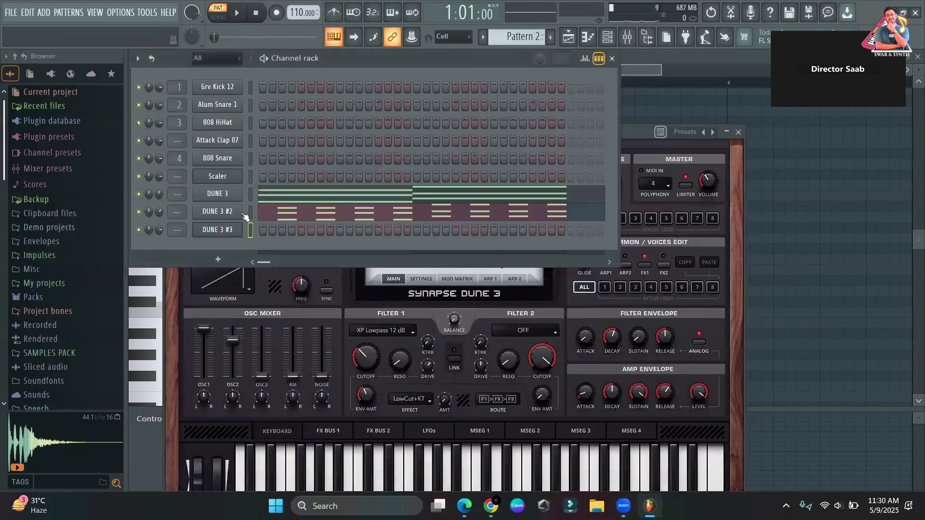
pyautogui.rightClick(228, 239)
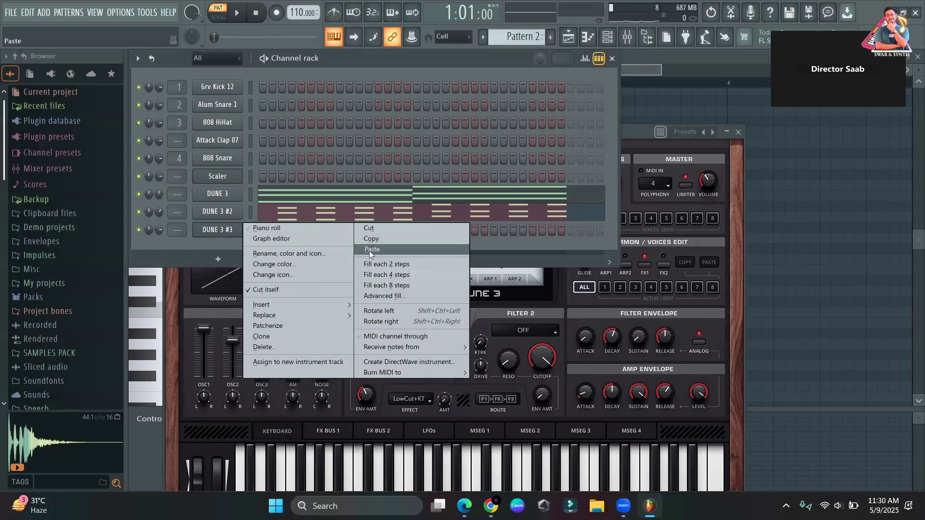
pyautogui.click(369, 250)
# Load the DUNE 2 Factory Bass soundbank with patch 001: 32 Osc RH into DUNE 3 #3 and play the pattern.
pyautogui.click(218, 235)
pyautogui.click(212, 230)
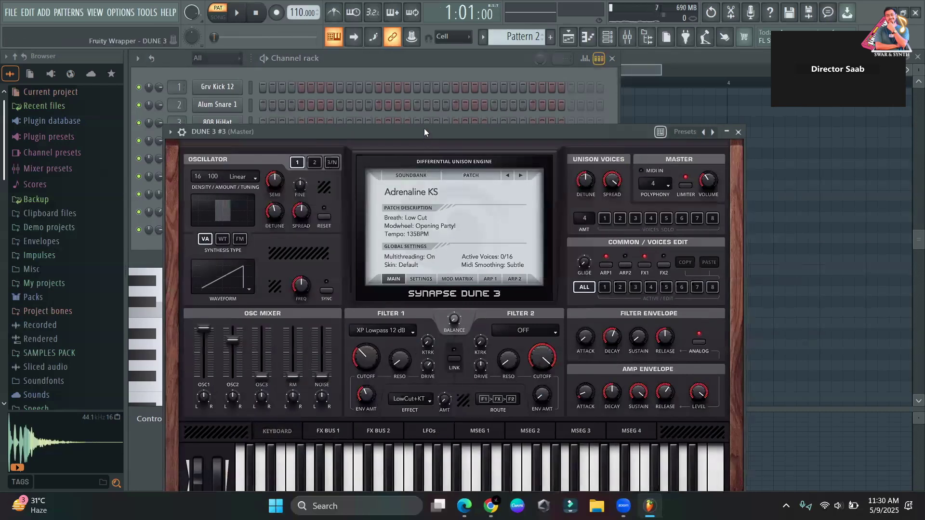
pyautogui.click(438, 101)
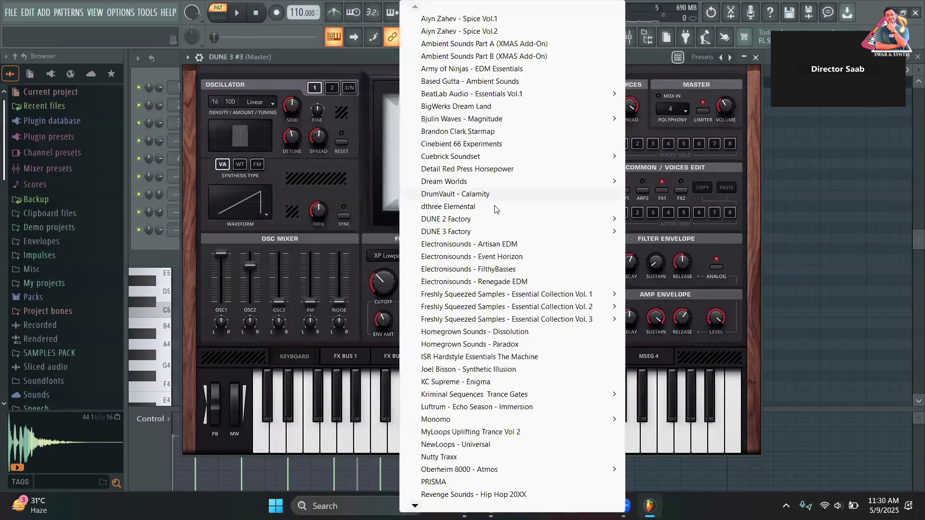
pyautogui.moveTo(489, 222)
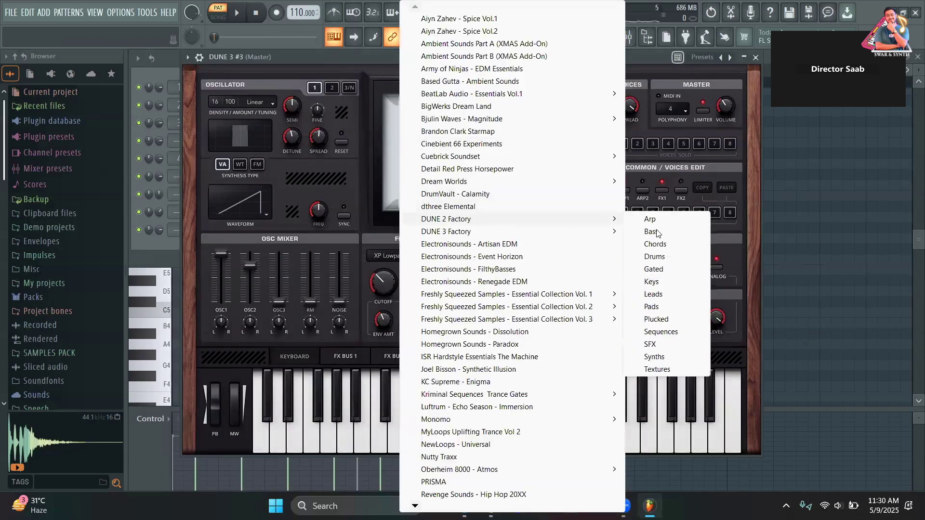
pyautogui.click(197, 263)
pyautogui.click(165, 248)
pyautogui.press('space')
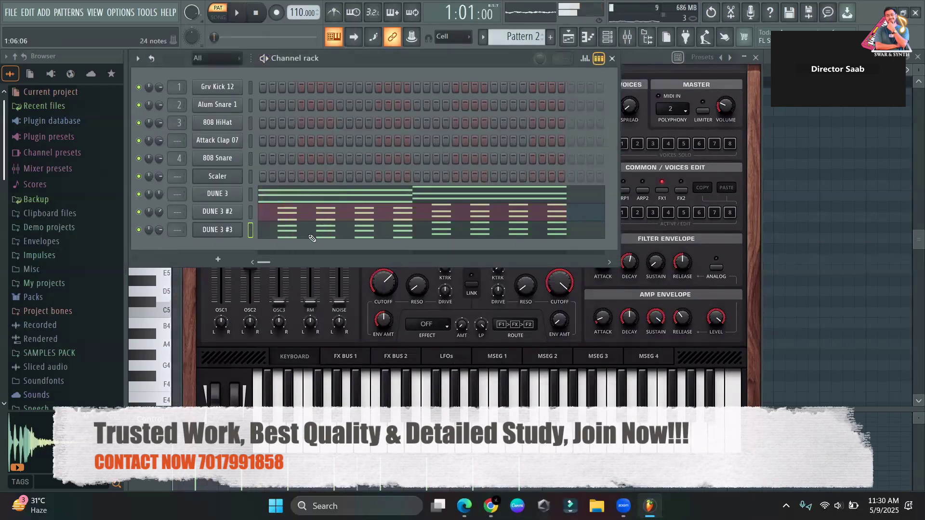
# Delete the upper chord notes in DUNE 3 #3, keeping only the F5 and G5 roots, and play the bassline.
pyautogui.click(312, 238)
pyautogui.rightClick(206, 185)
pyautogui.rightClick(206, 217)
pyautogui.rightClick(253, 185)
pyautogui.rightClick(252, 217)
pyautogui.rightClick(299, 184)
pyautogui.rightClick(345, 185)
pyautogui.rightClick(345, 217)
pyautogui.rightClick(391, 164)
pyautogui.rightClick(391, 206)
pyautogui.rightClick(437, 164)
pyautogui.rightClick(483, 164)
pyautogui.rightClick(530, 164)
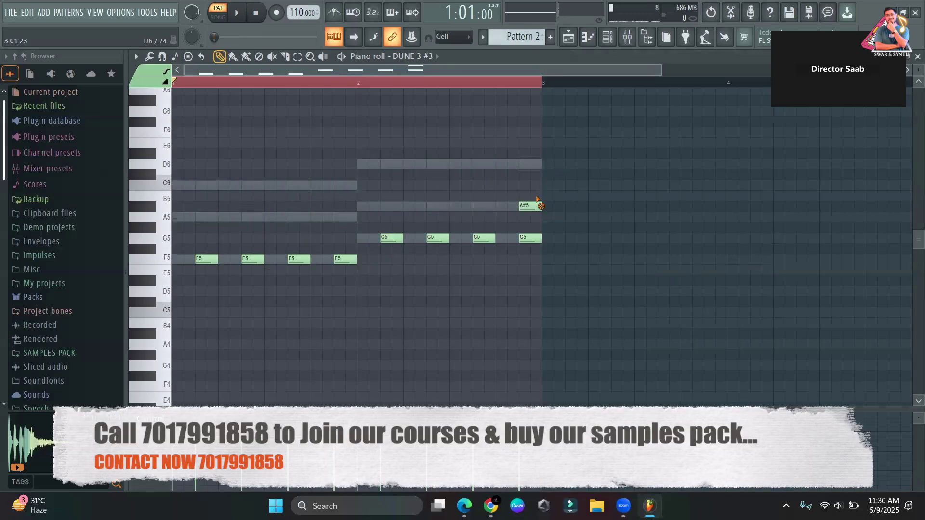
pyautogui.rightClick(530, 206)
pyautogui.press('space')
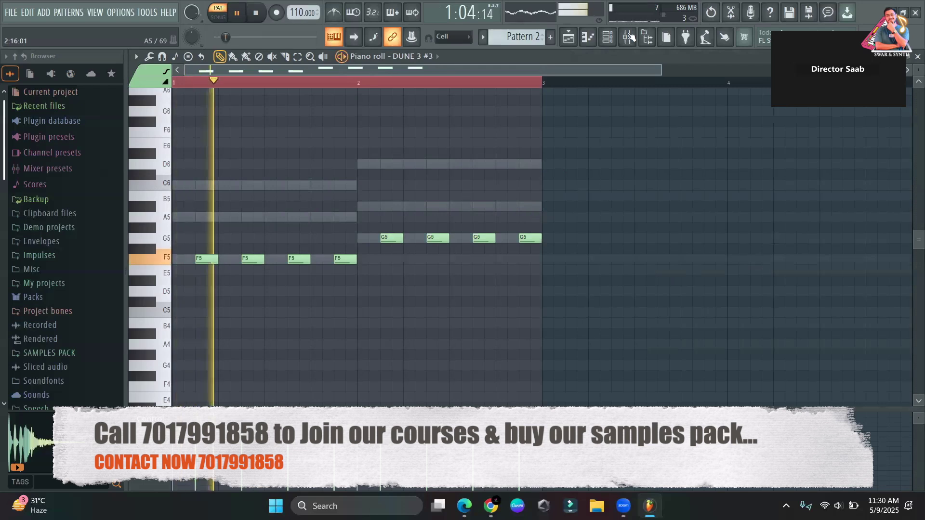
pyautogui.click(607, 39)
pyautogui.press('space')
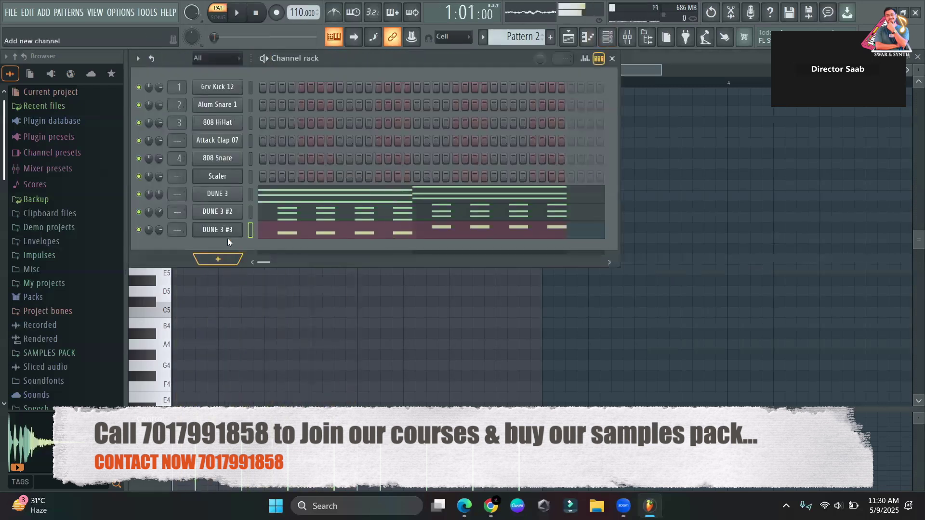
# Set the DUNE 3 #3 root note to C7 and adjust its channel volume to about 67% during playback.
pyautogui.click(228, 235)
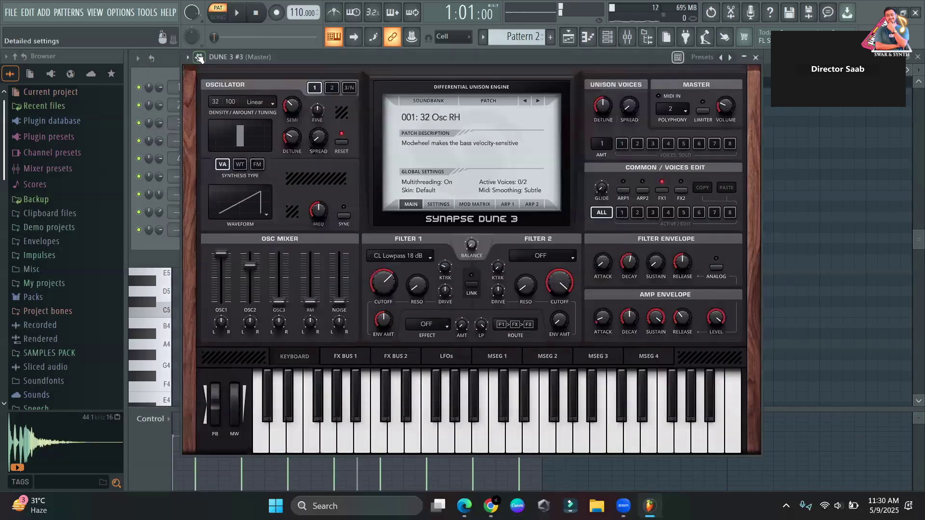
pyautogui.click(199, 57)
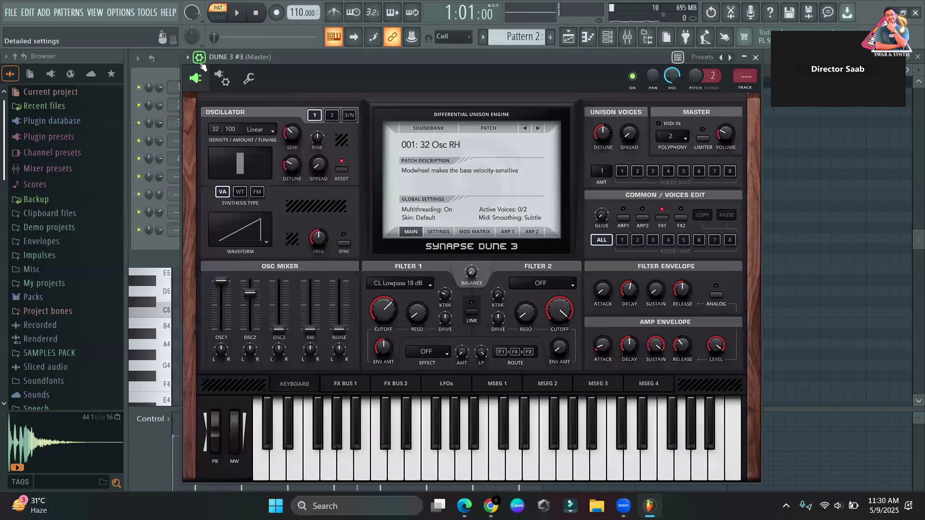
pyautogui.click(249, 80)
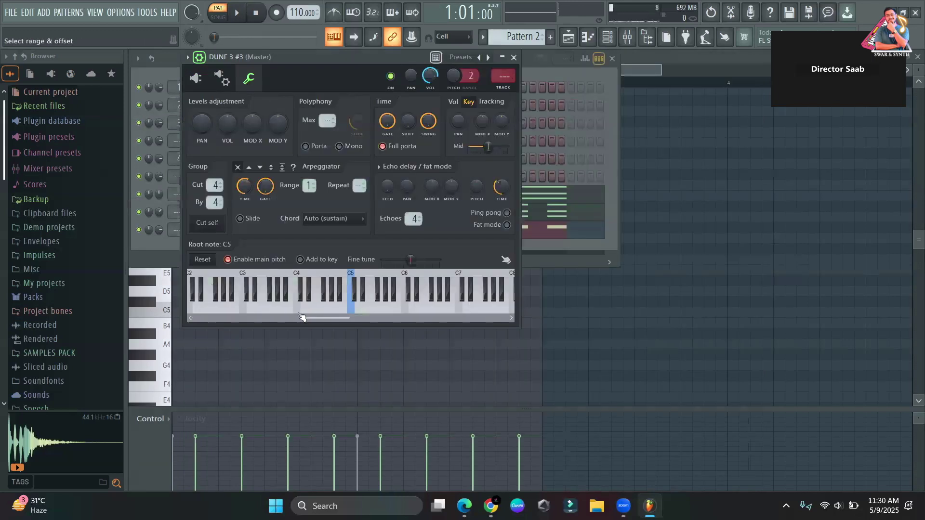
pyautogui.rightClick(458, 310)
pyautogui.press('space')
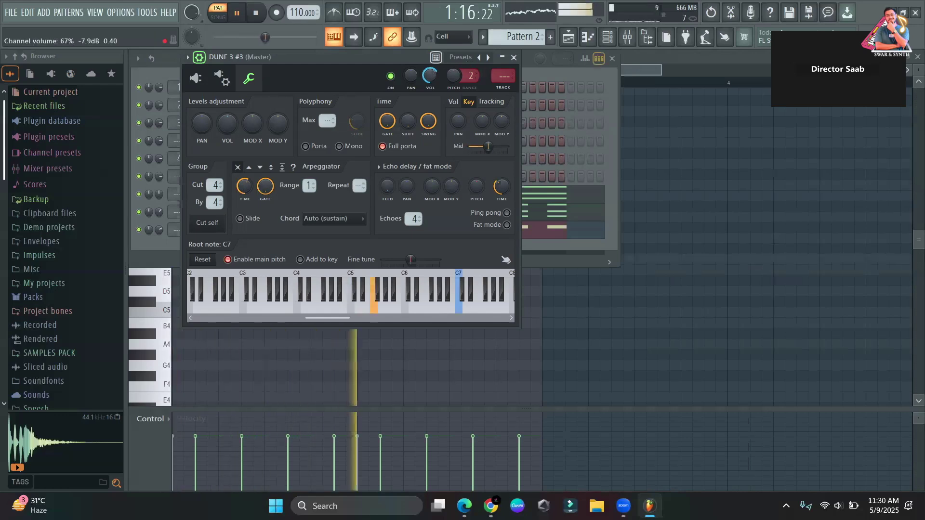
pyautogui.press('space')
# Paint Pattern 2 repeatedly along playlist Track 1 to fill bars 1 to 16.
pyautogui.click(530, 73)
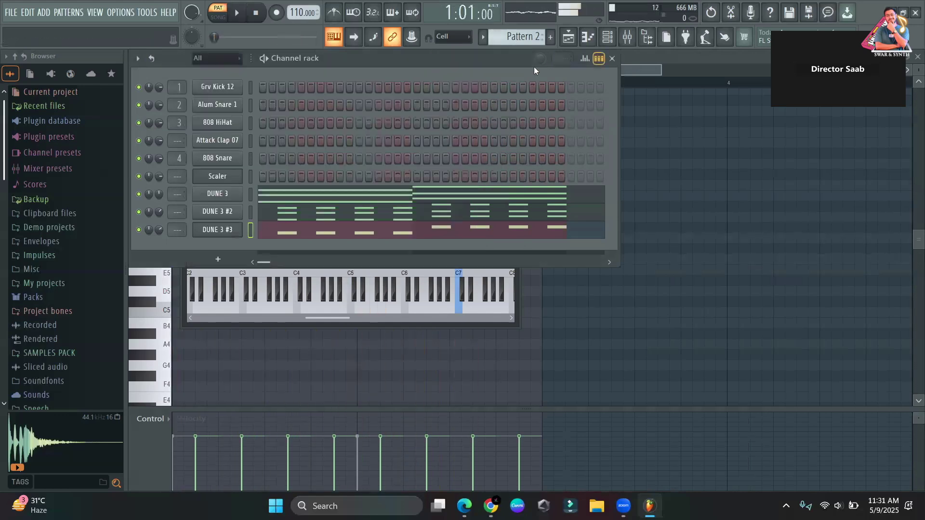
pyautogui.click(569, 37)
pyautogui.moveTo(300, 113); pyautogui.dragTo(718, 107)
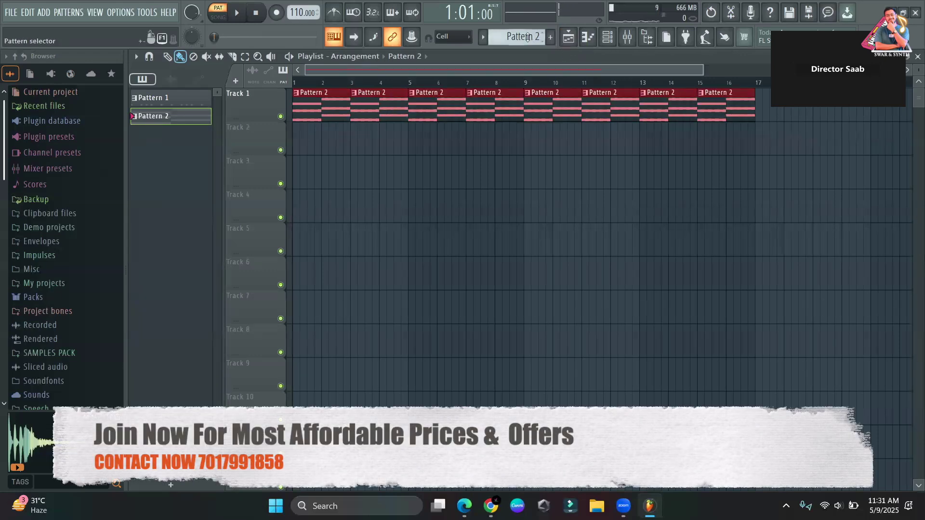
# Paint Pattern 1 repeatedly along playlist Track 2 to fill bars 1 to 16.
pyautogui.scroll(1, 527, 37)
pyautogui.click(607, 37)
pyautogui.click(607, 37)
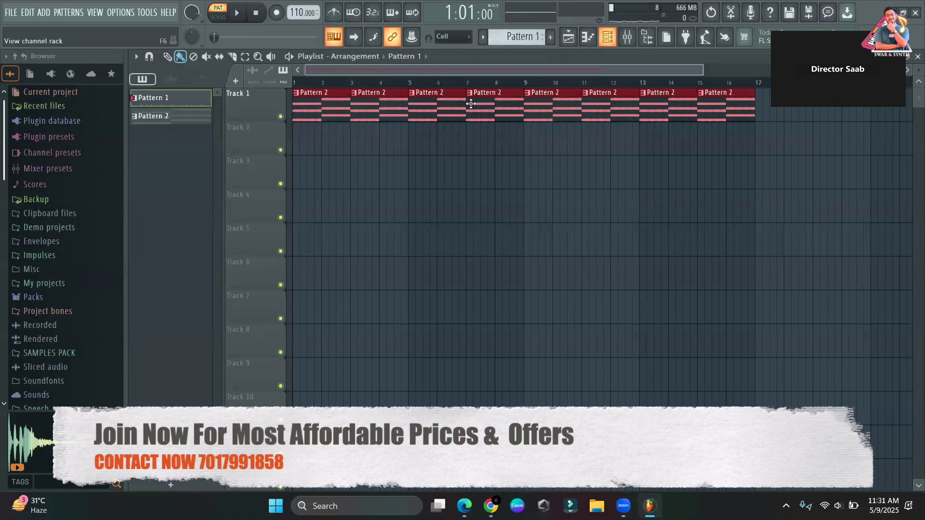
pyautogui.moveTo(299, 145); pyautogui.dragTo(739, 151)
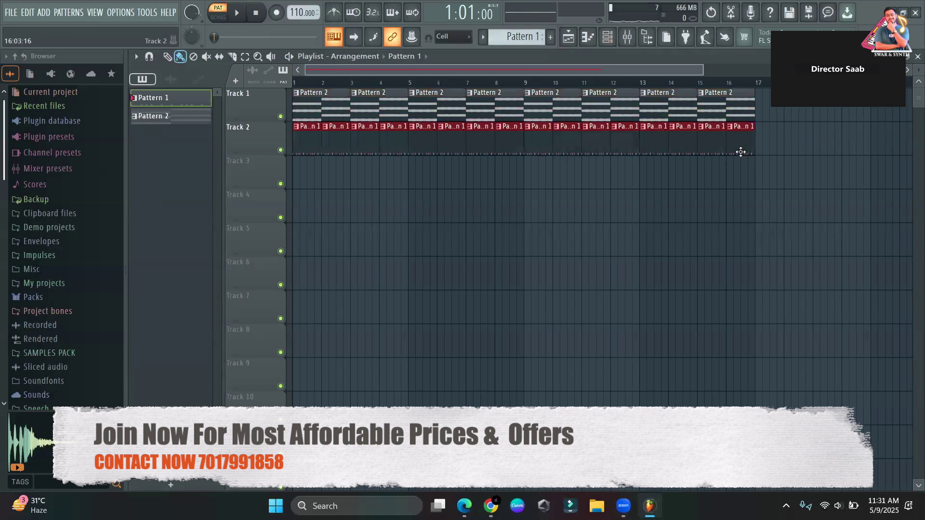
# Switch playback to song mode and play the arrangement from the beginning.
pyautogui.click(220, 18)
pyautogui.press('space')
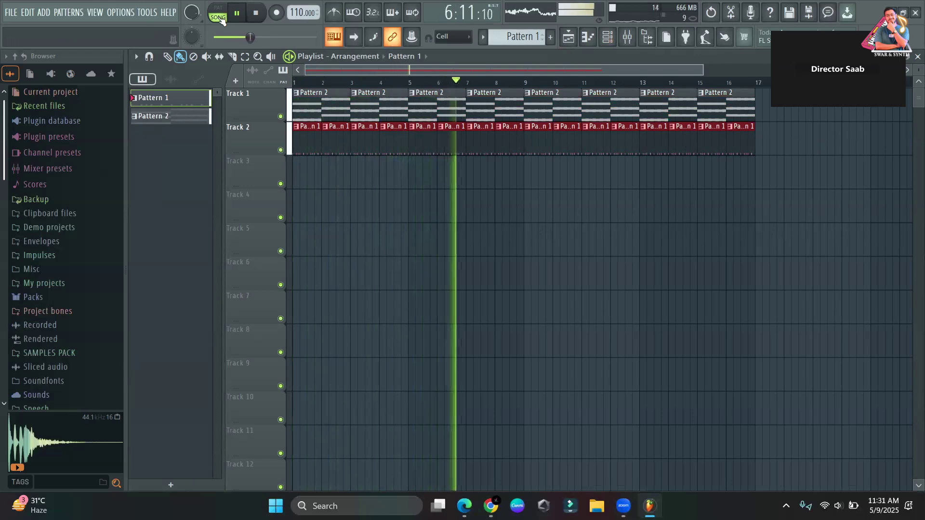
pyautogui.press('space')
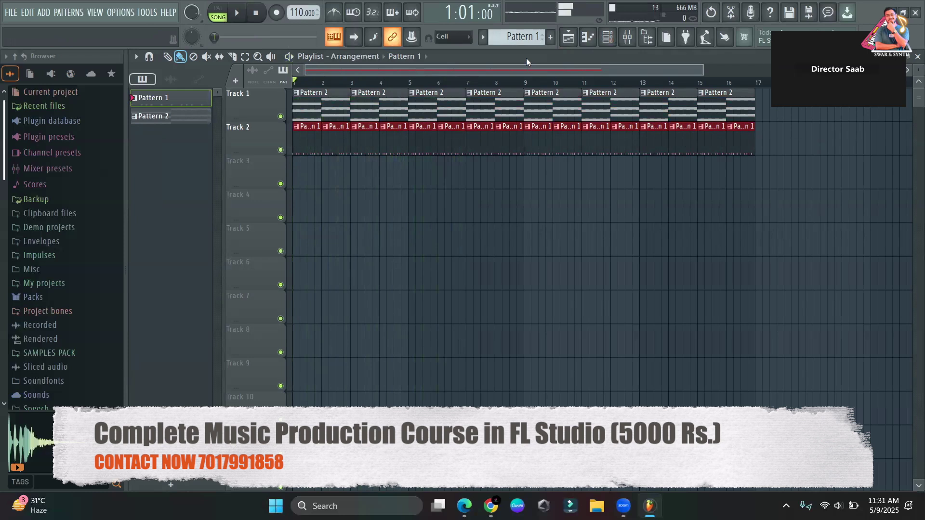
# Review the channel rack contents of Patterns 1 and 2, moving on to the empty Pattern 3.
pyautogui.click(608, 37)
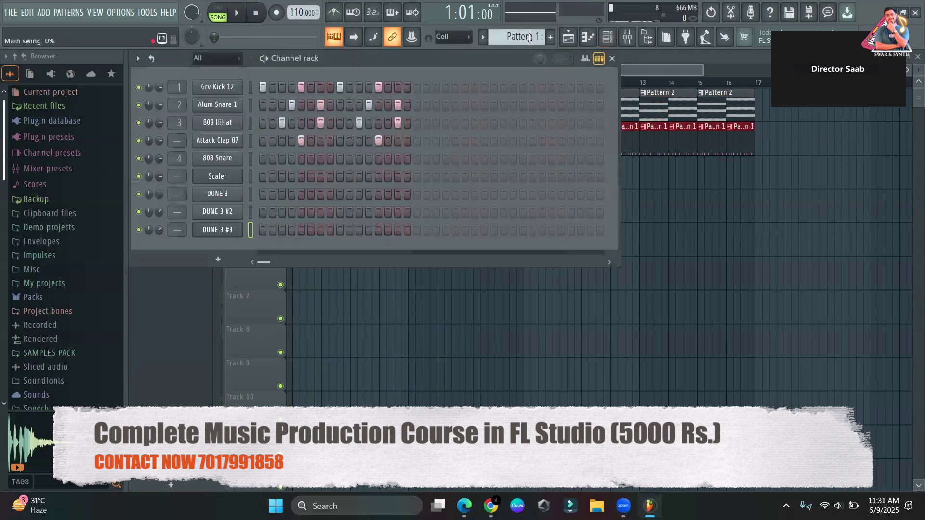
pyautogui.scroll(-1, 516, 37)
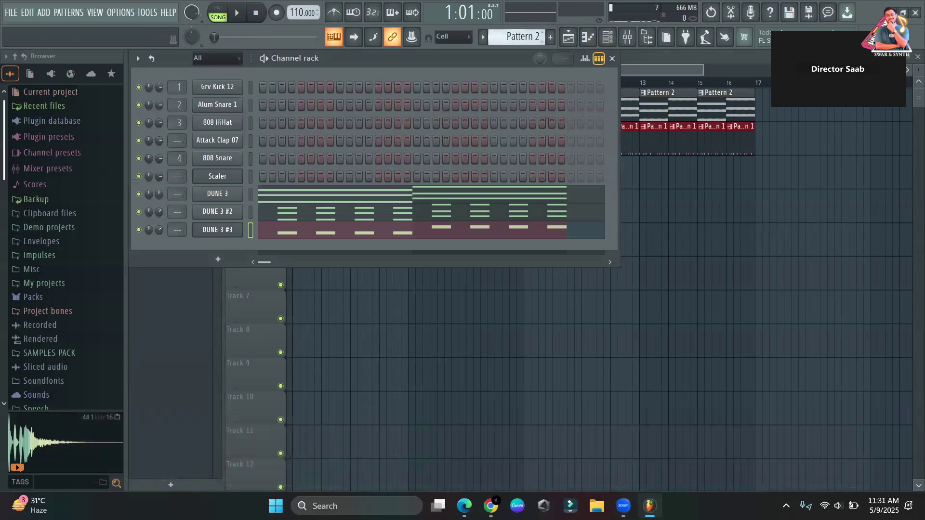
pyautogui.scroll(-1, 528, 37)
pyautogui.click(177, 317)
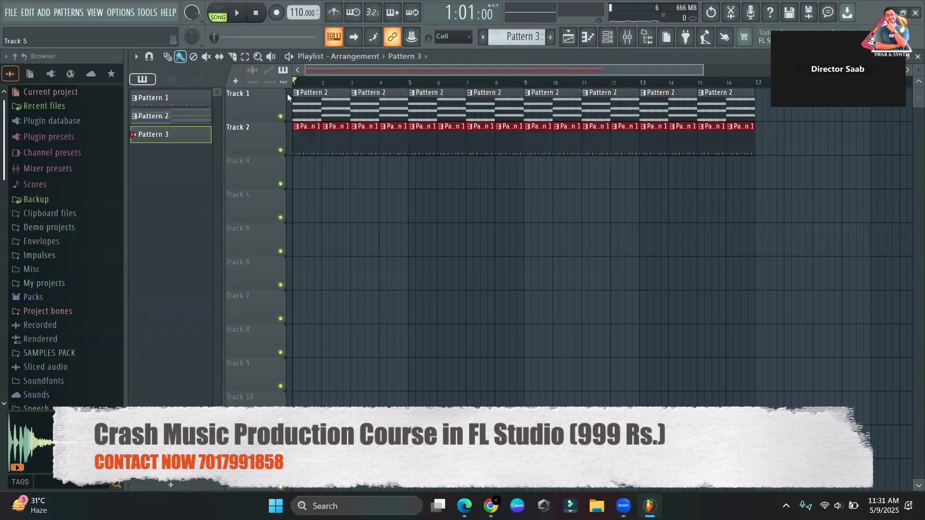
pyautogui.rightClick(258, 103)
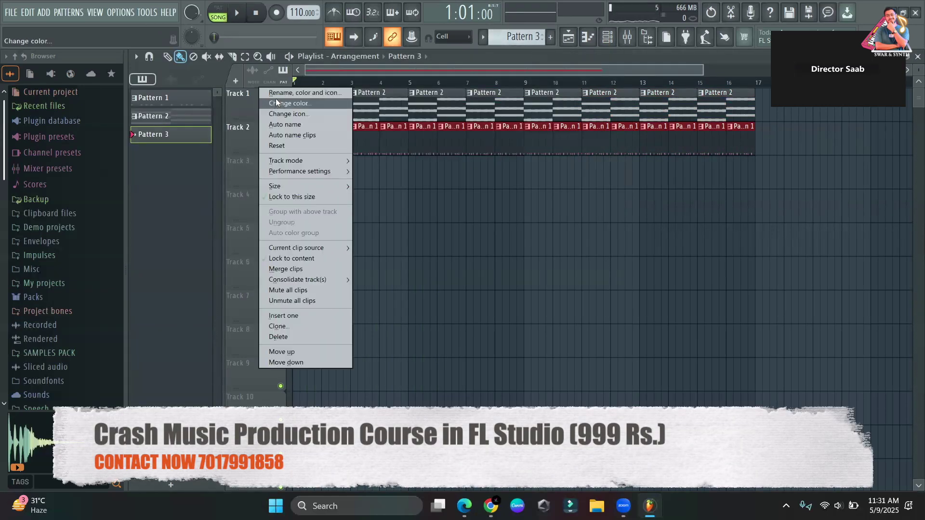
# Export the full song as an MP3 named REGGAETON in the Music folder and clear away the open plugin windows.
pyautogui.click(11, 12)
pyautogui.moveTo(54, 131)
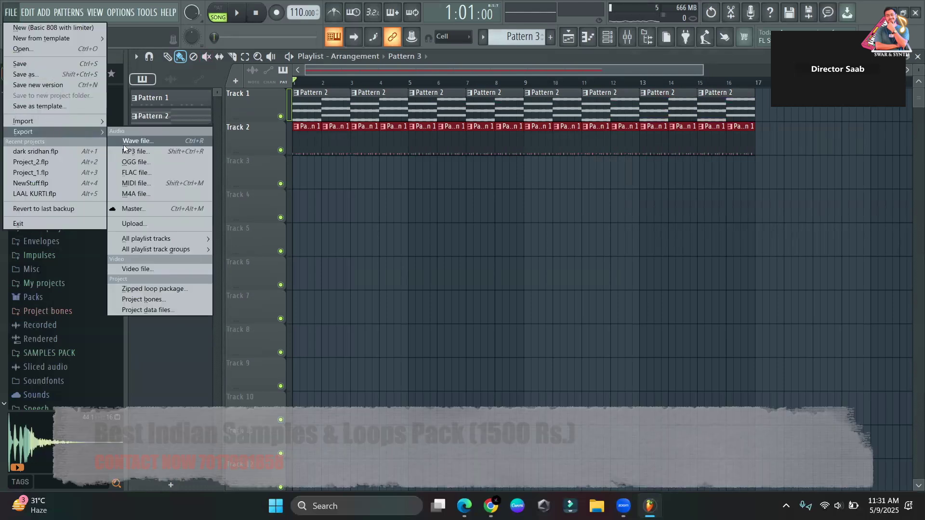
pyautogui.click(133, 153)
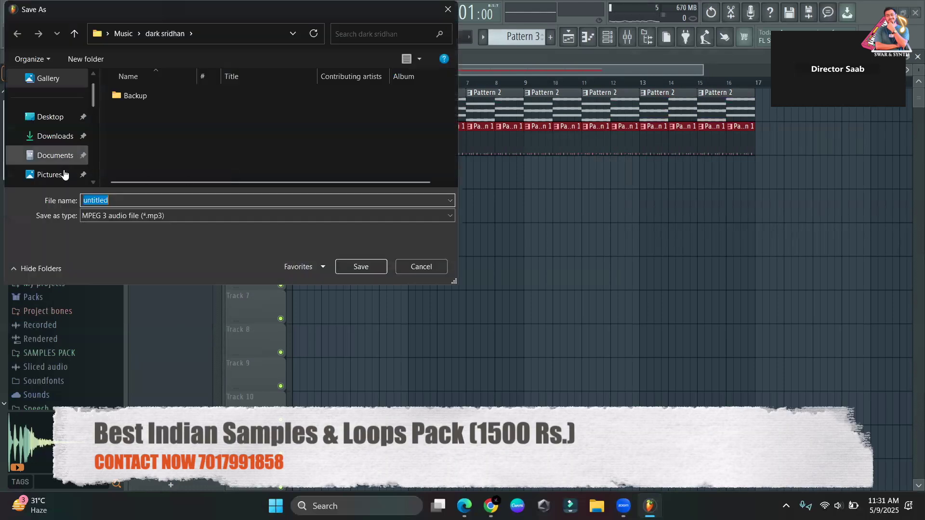
pyautogui.moveTo(93, 97); pyautogui.dragTo(95, 113)
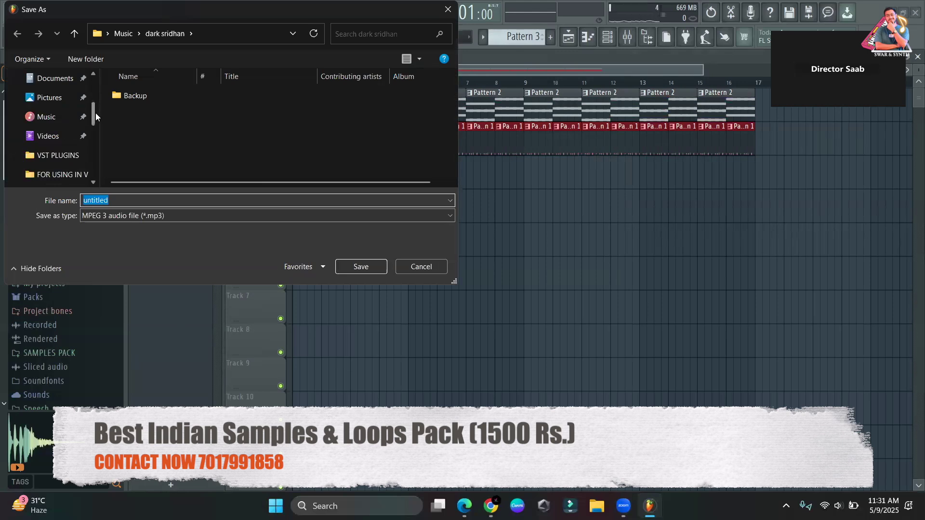
pyautogui.click(53, 117)
pyautogui.click(138, 198)
pyautogui.write('REGGAETON')
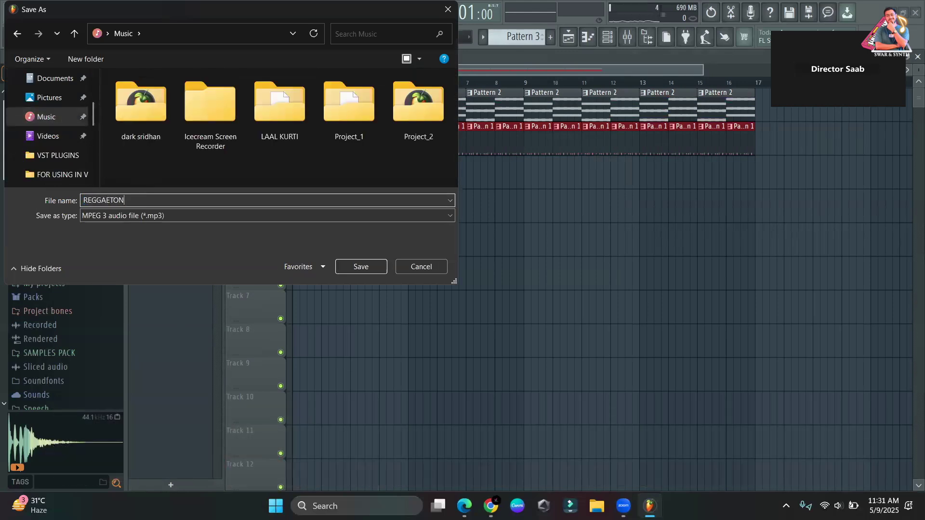
pyautogui.click(361, 266)
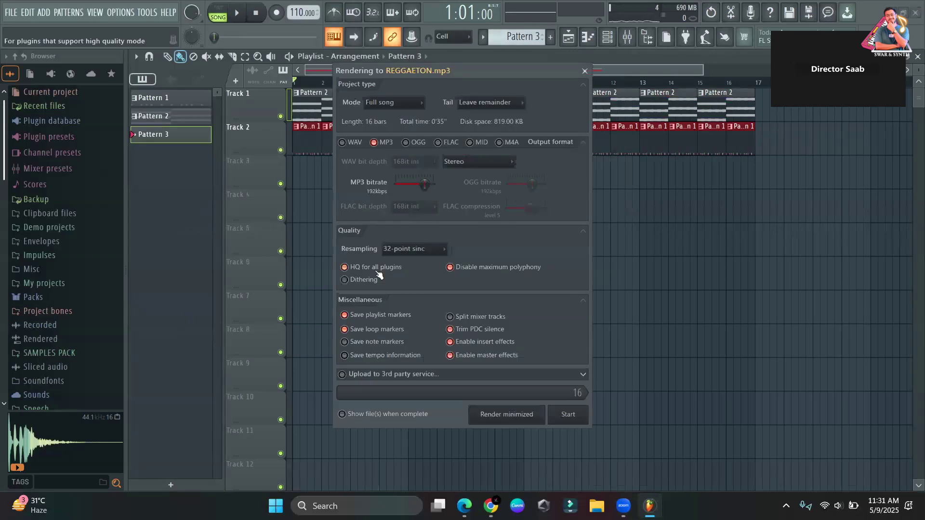
pyautogui.click(569, 415)
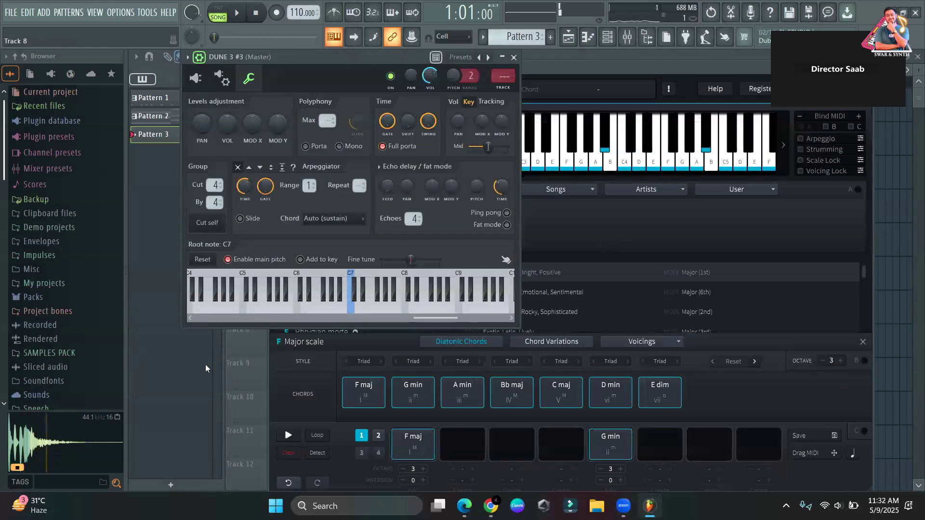
pyautogui.click(166, 374)
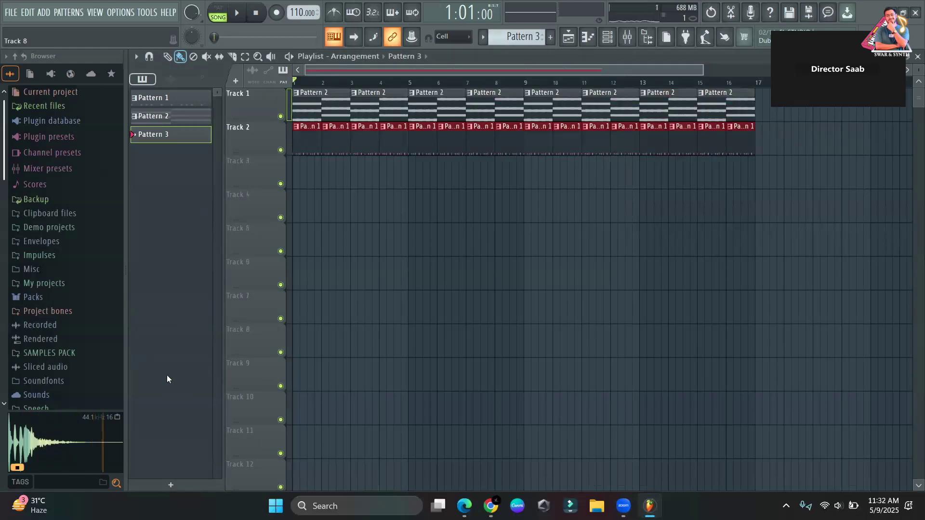
# Examine the channel rack steps of Pattern 3 and Pattern 1.
pyautogui.click(607, 37)
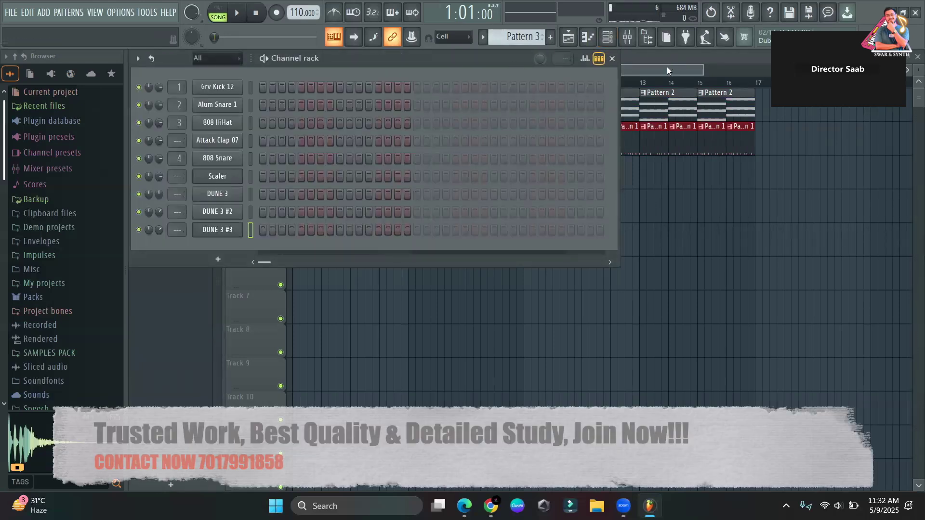
pyautogui.click(612, 58)
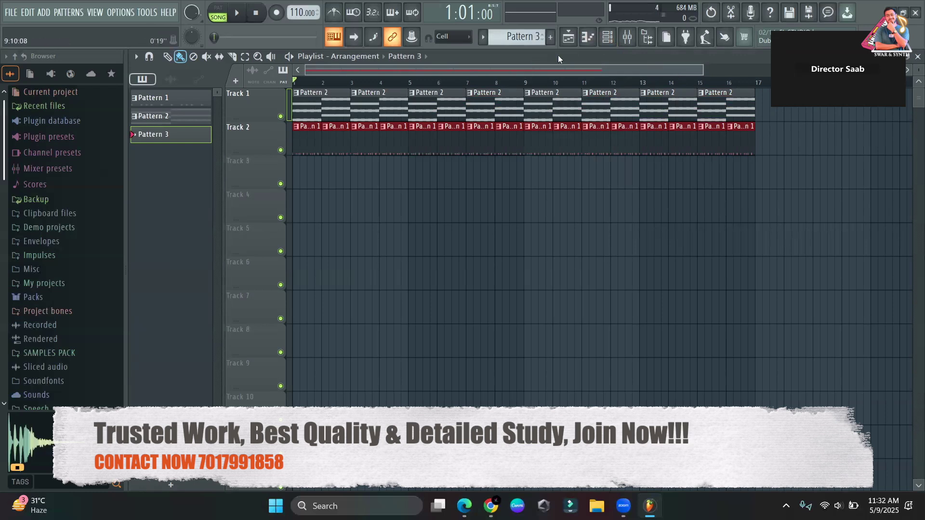
pyautogui.click(608, 36)
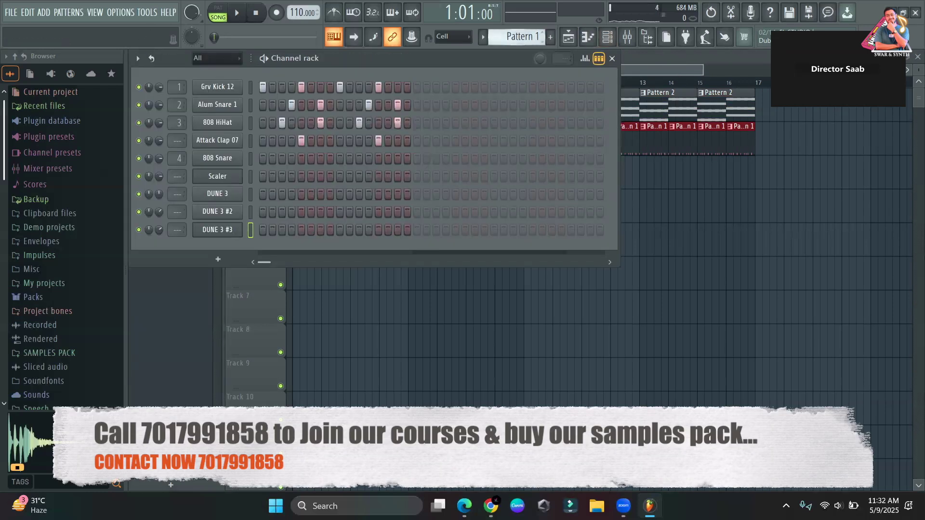
pyautogui.scroll(-2, 536, 34)
pyautogui.moveTo(519, 127); pyautogui.dragTo(530, 48)
# Delete all Pattern 1 and Pattern 2 clips from playlist Tracks 1 and 2.
pyautogui.rightClick(797, 146)
pyautogui.moveTo(774, 153); pyautogui.dragTo(298, 160)
pyautogui.rightClick(669, 108)
pyautogui.moveTo(722, 108); pyautogui.dragTo(296, 109)
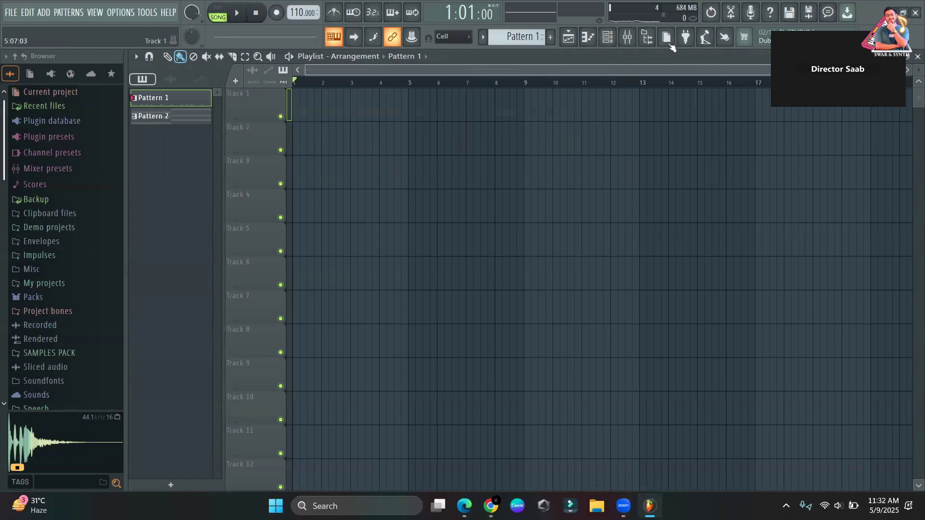
# Switch to the empty Pattern 3, open Scaler and set its scale root to G.
pyautogui.click(607, 37)
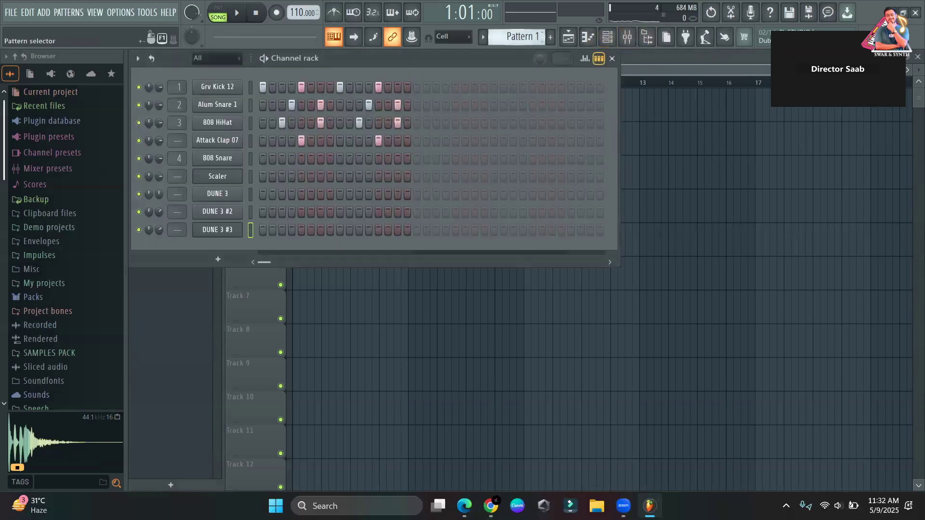
pyautogui.scroll(-2, 518, 37)
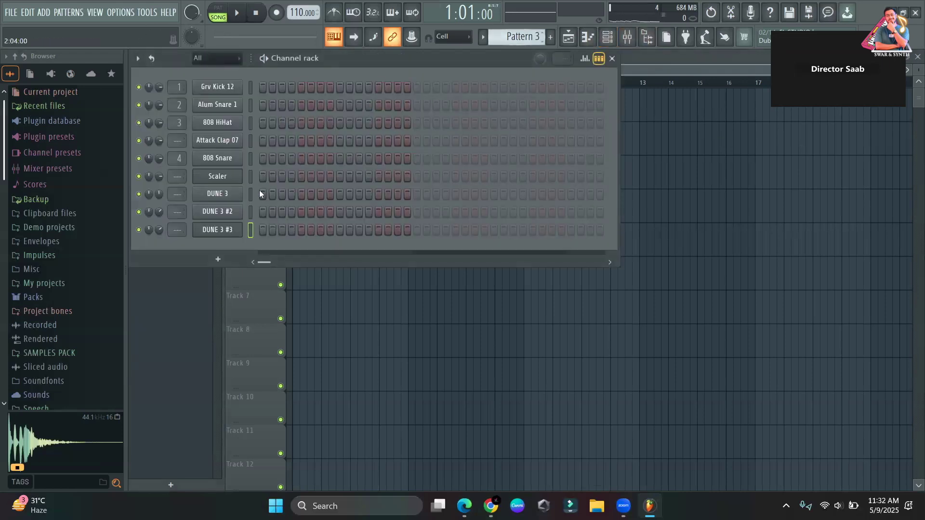
pyautogui.click(224, 179)
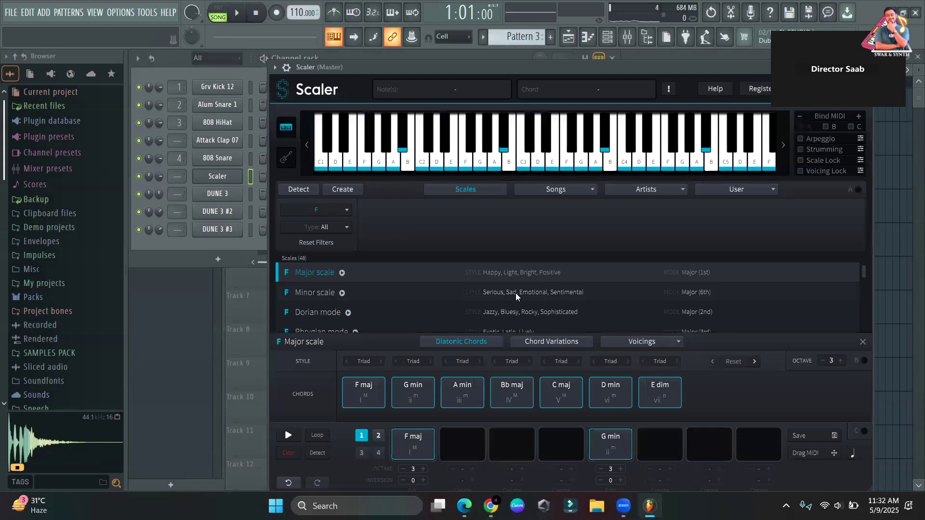
pyautogui.click(339, 215)
pyautogui.click(322, 313)
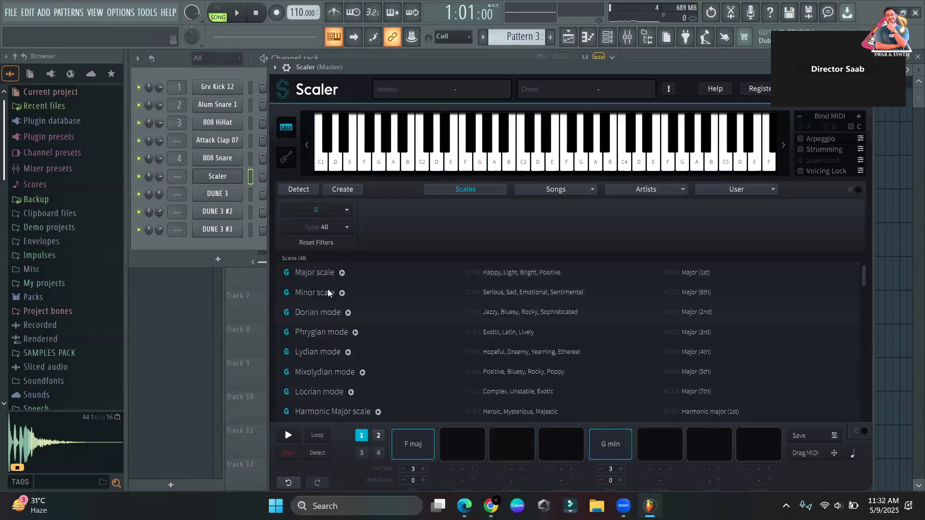
# Try the G Major scale in Scaler, placing G maj in the first progression slot and auditioning A min.
pyautogui.click(334, 231)
pyautogui.click(334, 249)
pyautogui.click(386, 265)
pyautogui.click(366, 396)
pyautogui.moveTo(362, 396); pyautogui.dragTo(413, 444)
pyautogui.click(415, 392)
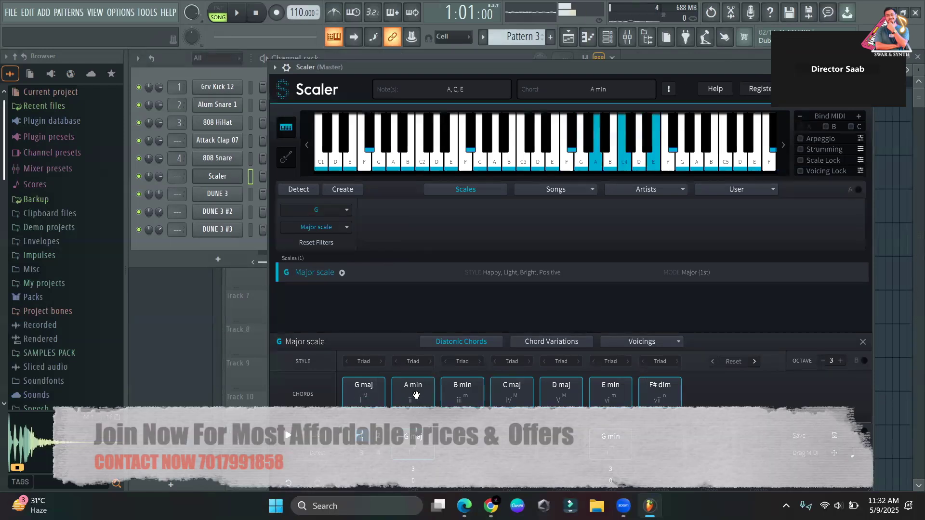
# Change Scaler's scale type to Minor and put G min in the first progression slot.
pyautogui.click(327, 226)
pyautogui.click(322, 279)
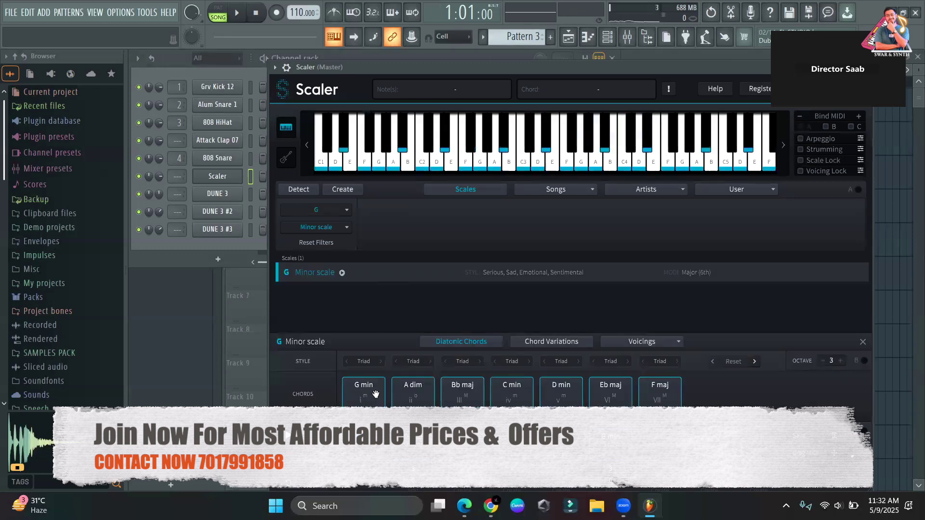
pyautogui.click(362, 386)
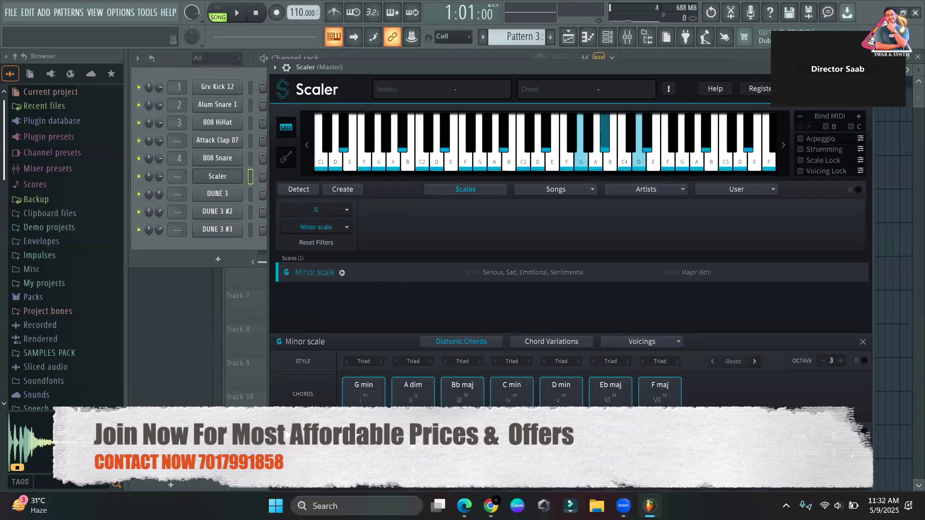
# Audition F maj, set Scaler's chord octave to 2 and place F maj in the fifth progression slot.
pyautogui.click(671, 389)
pyautogui.click(670, 390)
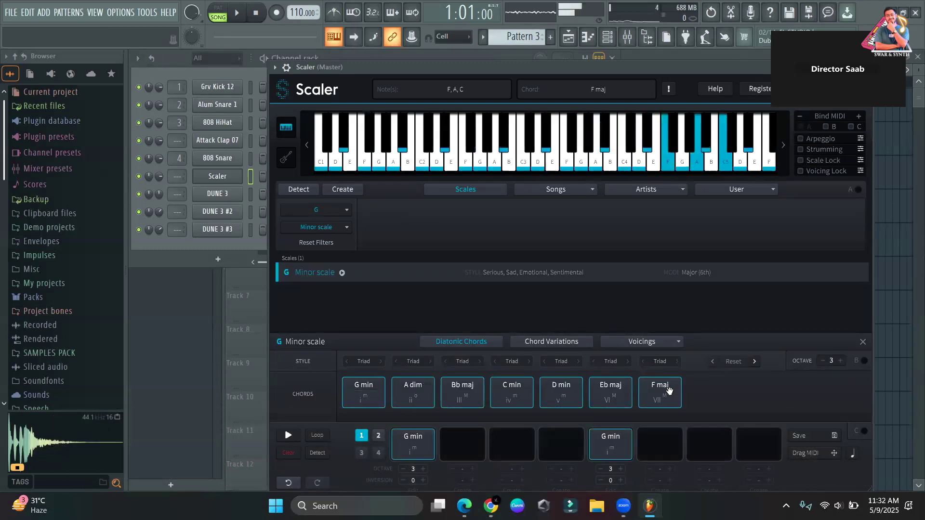
pyautogui.click(821, 361)
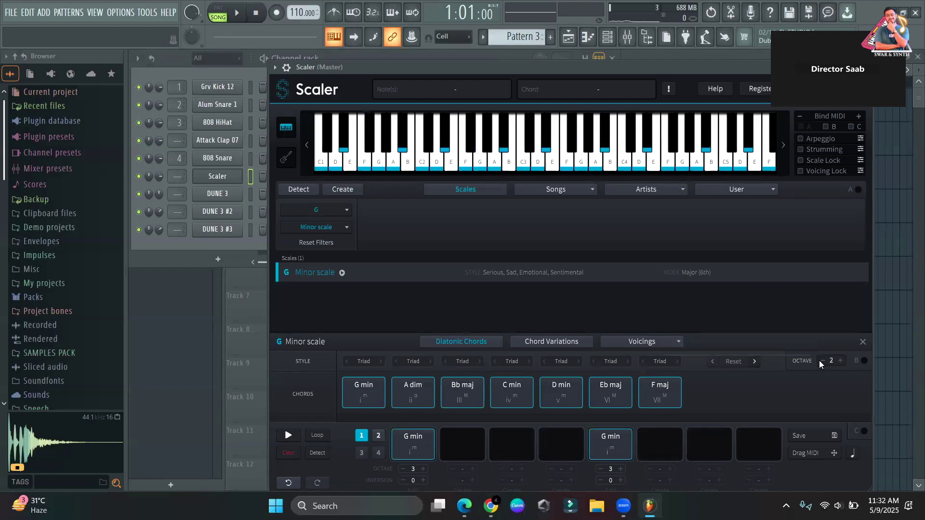
pyautogui.moveTo(663, 391); pyautogui.dragTo(610, 440)
# Transfer Scaler's chord MIDI to the DUNE 3 channel and lengthen each chord to one full bar.
pyautogui.moveTo(804, 456); pyautogui.dragTo(230, 198)
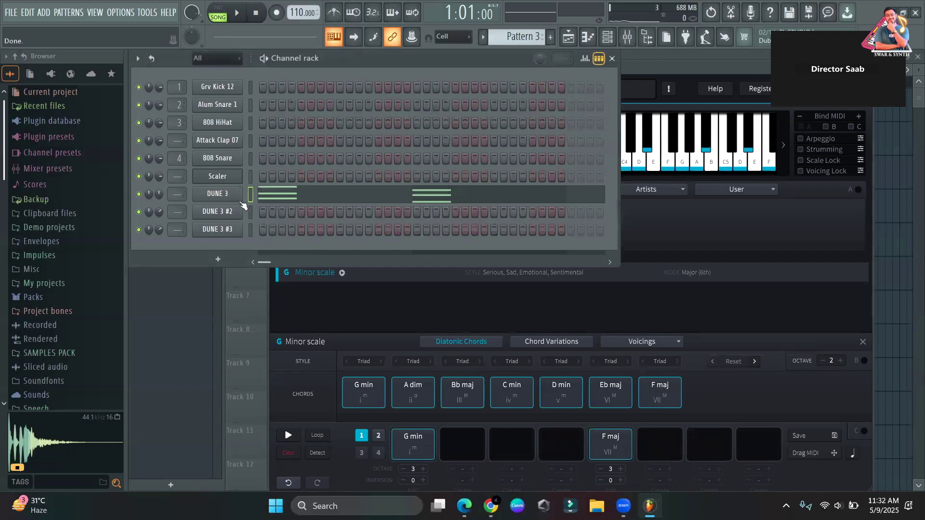
pyautogui.click(296, 200)
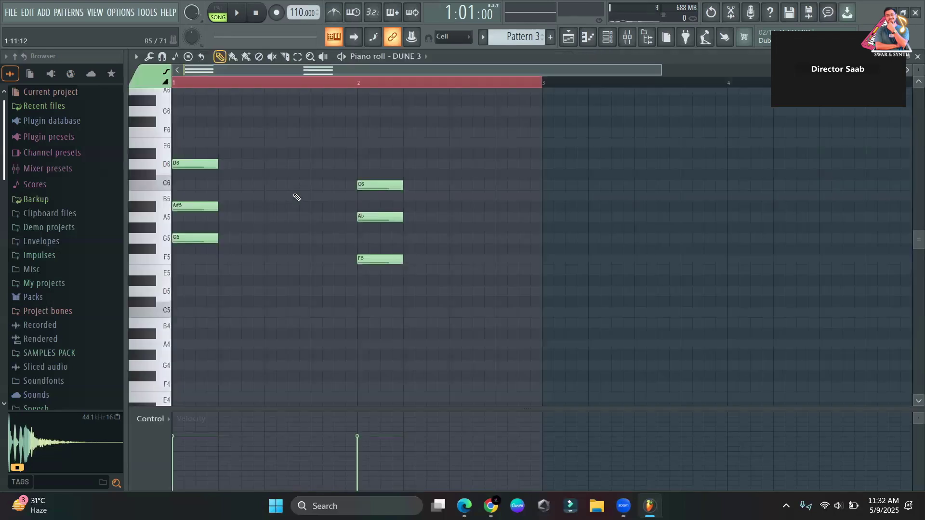
pyautogui.hotkey('ctrl', 'a')
pyautogui.moveTo(215, 164); pyautogui.dragTo(357, 163)
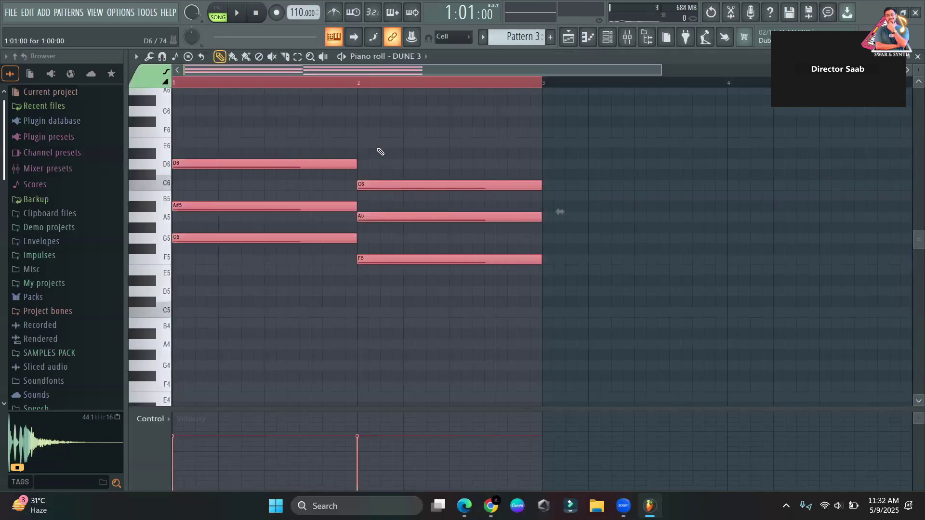
# Copy the DUNE 3 chord notes and paste them into the DUNE 3 #2 channel.
pyautogui.click(608, 38)
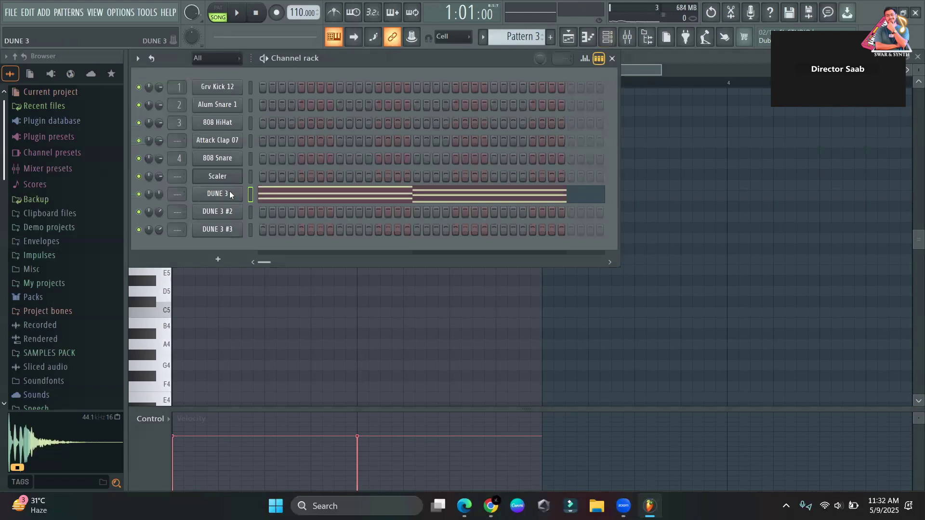
pyautogui.rightClick(230, 190)
pyautogui.click(366, 199)
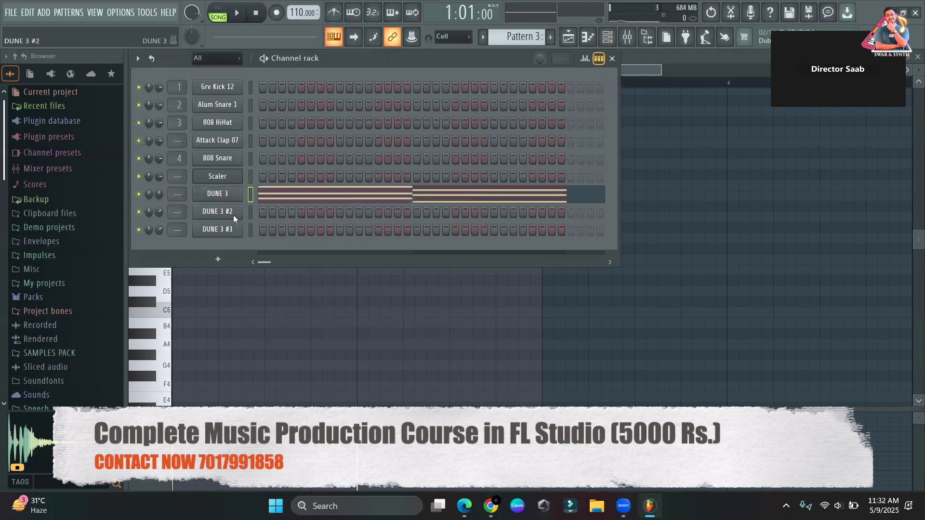
pyautogui.rightClick(233, 215)
pyautogui.moveTo(347, 221)
pyautogui.click(373, 231)
# Shorten all DUNE 3 #2 chords to one-step stabs at step 3 of each bar and audition them in pattern mode.
pyautogui.click(358, 215)
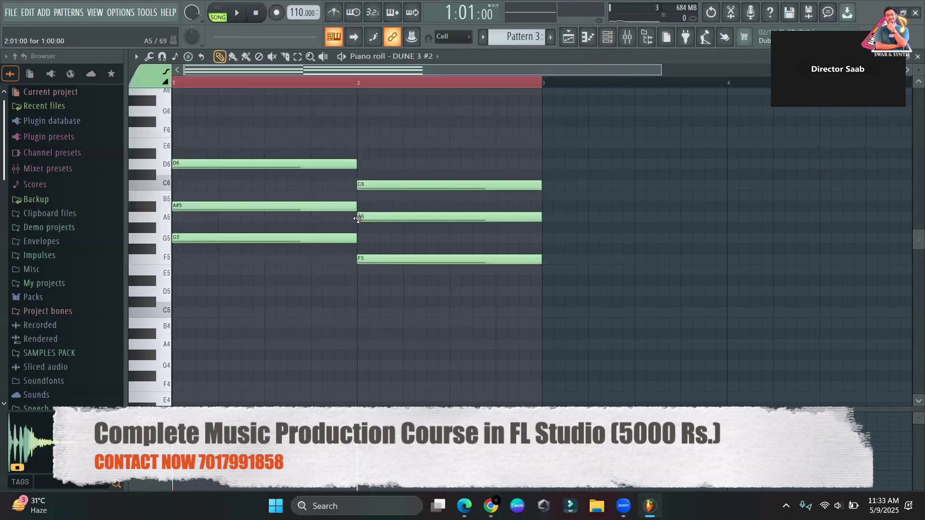
pyautogui.hotkey('ctrl', 'a')
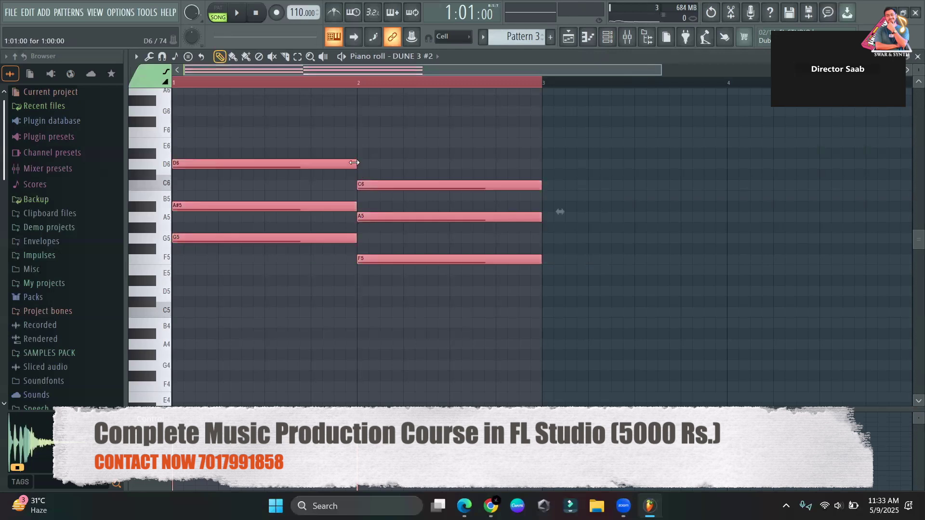
pyautogui.moveTo(343, 165); pyautogui.dragTo(202, 167)
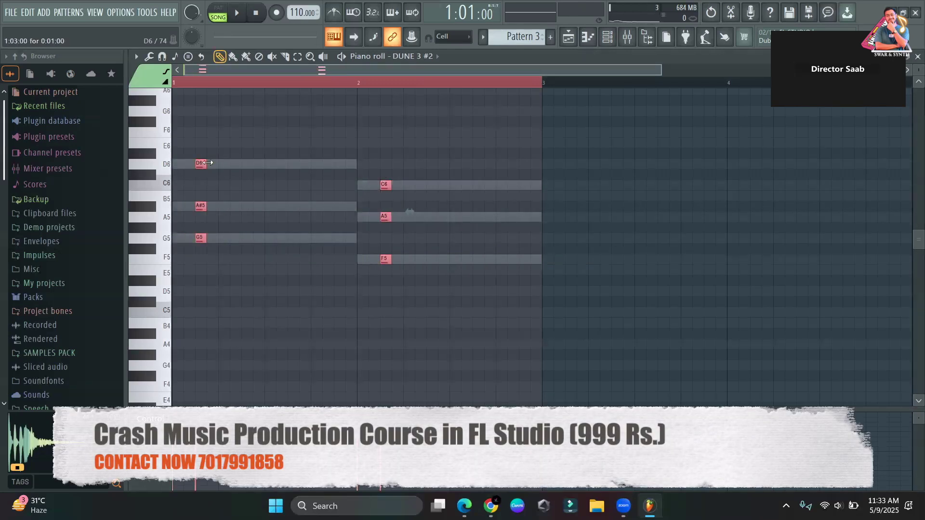
pyautogui.click(225, 11)
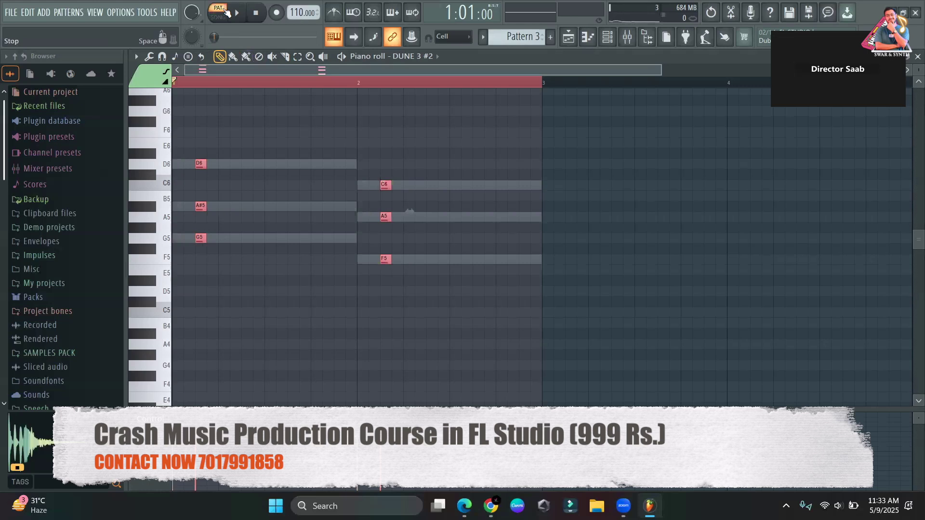
pyautogui.press('space')
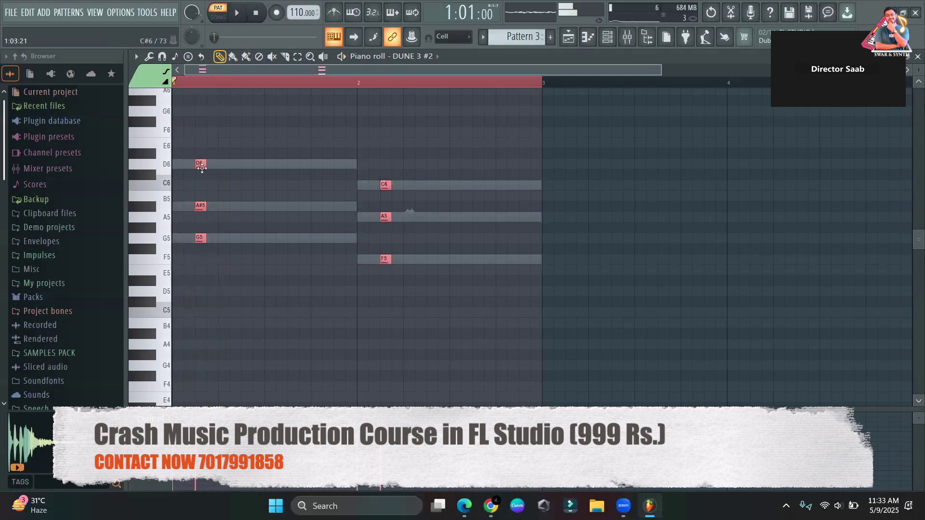
# Move and duplicate the DUNE 3 #2 stabs to steps 5, 7, 13 and 15 of both bars and audition the rhythm.
pyautogui.moveTo(202, 166); pyautogui.dragTo(247, 167)
pyautogui.press('space')
pyautogui.press('space')
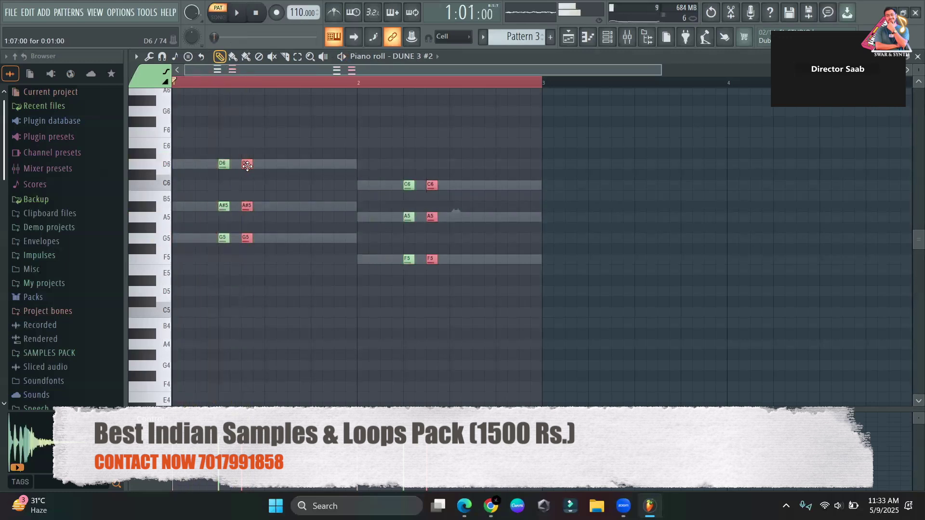
pyautogui.hotkey('ctrl', 'a')
pyautogui.moveTo(252, 169); pyautogui.dragTo(317, 165)
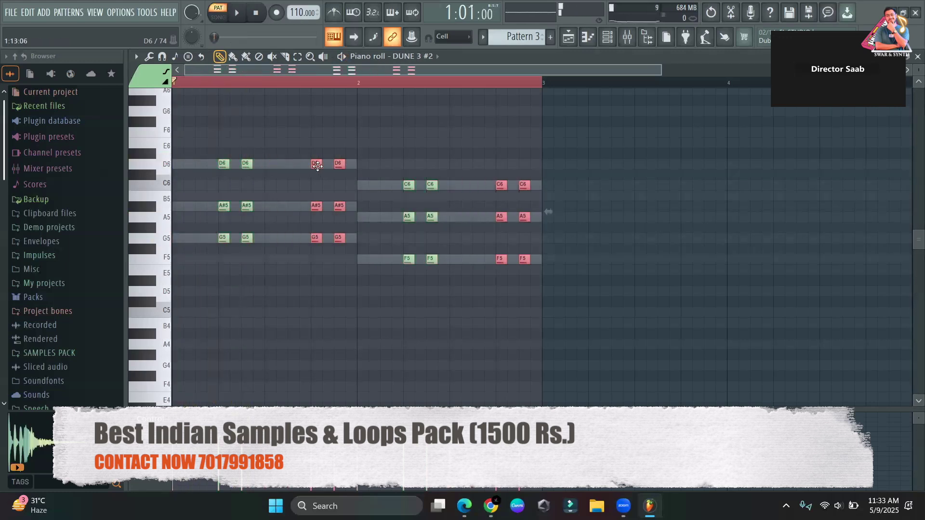
pyautogui.press('space')
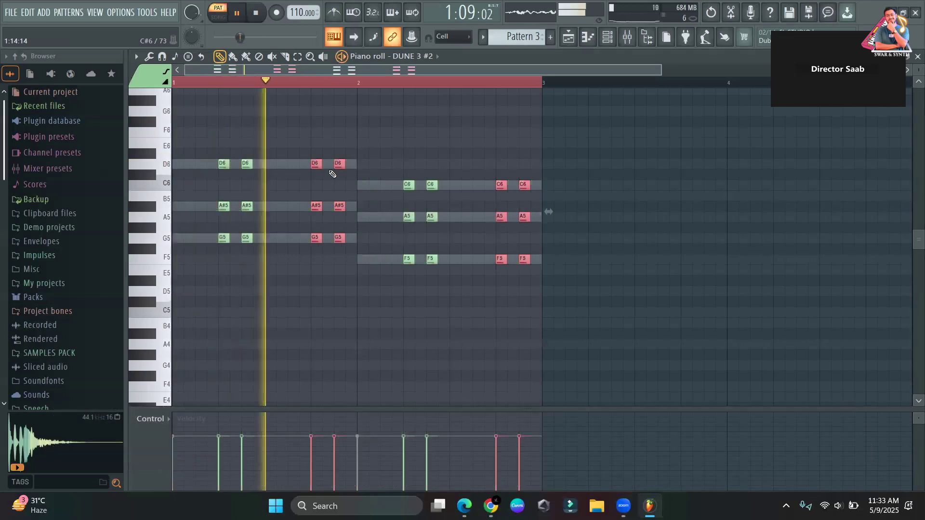
pyautogui.click(605, 40)
pyautogui.press('space')
# Copy the DUNE 3 #2 notes and paste them into the DUNE 3 #3 channel.
pyautogui.rightClick(226, 218)
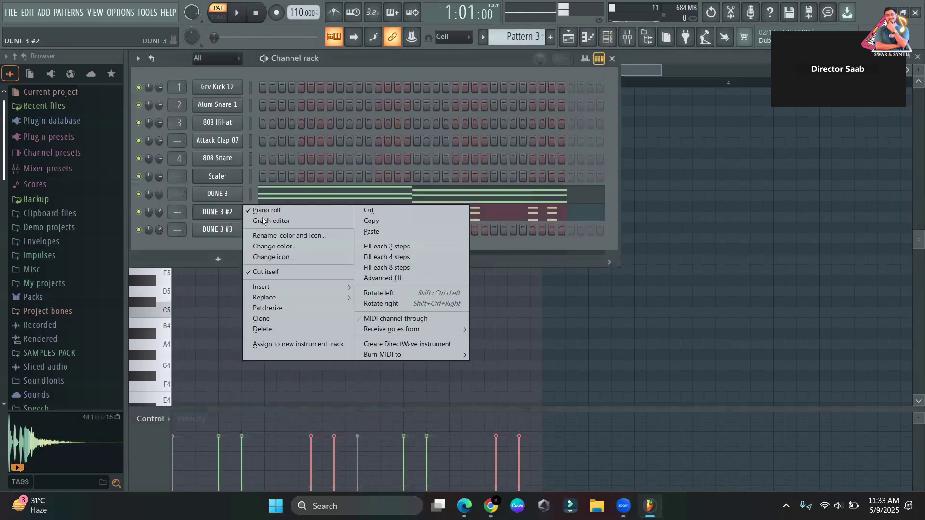
pyautogui.click(370, 217)
pyautogui.rightClick(230, 224)
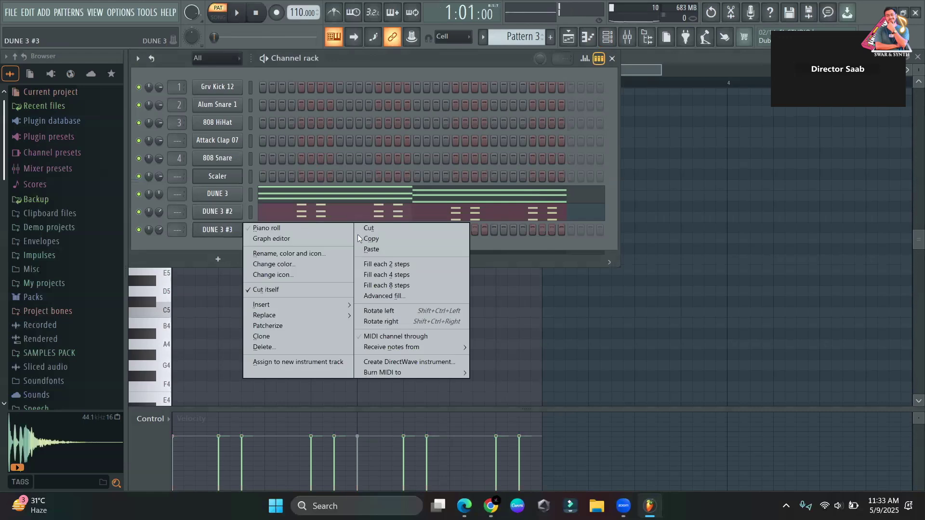
pyautogui.click(373, 249)
# Delete the upper two notes of every DUNE 3 #3 chord, keeping only the G5 and F5 roots.
pyautogui.click(343, 231)
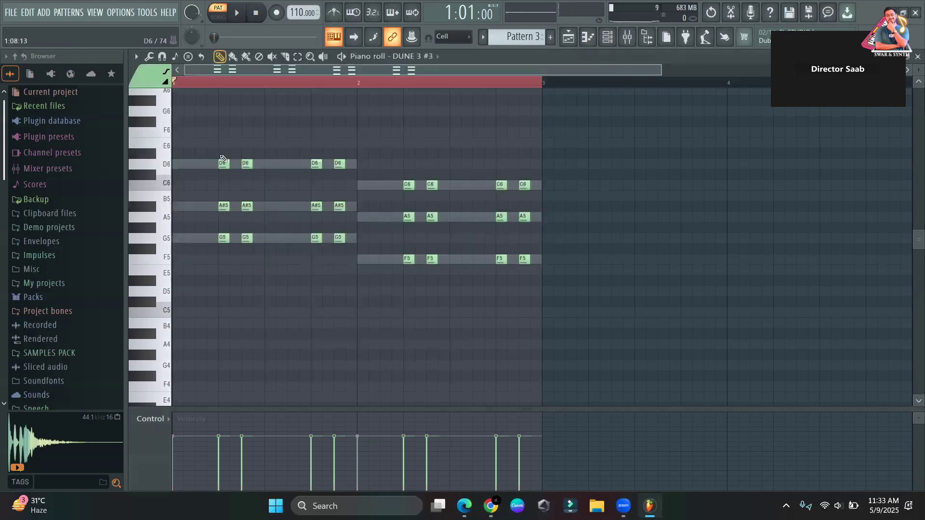
pyautogui.rightClick(223, 205)
pyautogui.rightClick(316, 205)
pyautogui.rightClick(340, 205)
pyautogui.rightClick(339, 164)
pyautogui.rightClick(408, 184)
pyautogui.rightClick(408, 217)
pyautogui.rightClick(431, 216)
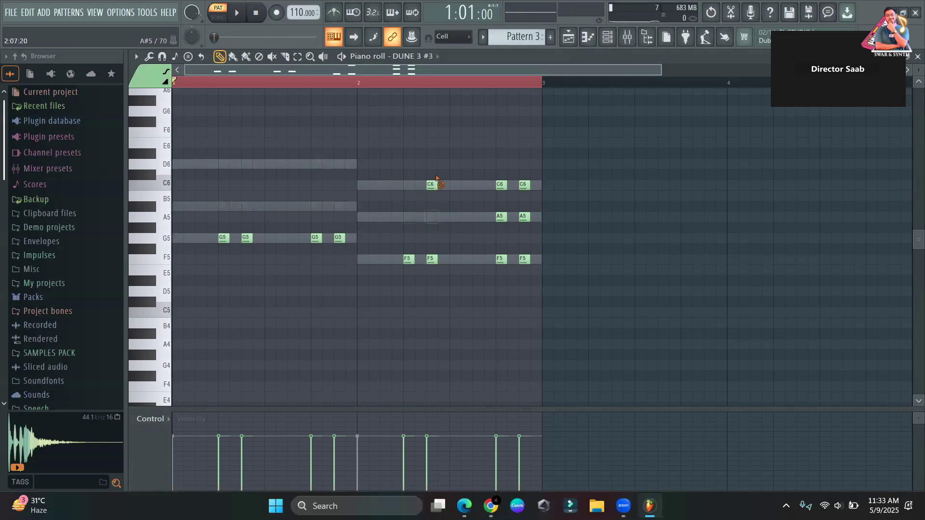
pyautogui.rightClick(501, 216)
pyautogui.rightClick(501, 185)
pyautogui.rightClick(524, 185)
pyautogui.rightClick(524, 216)
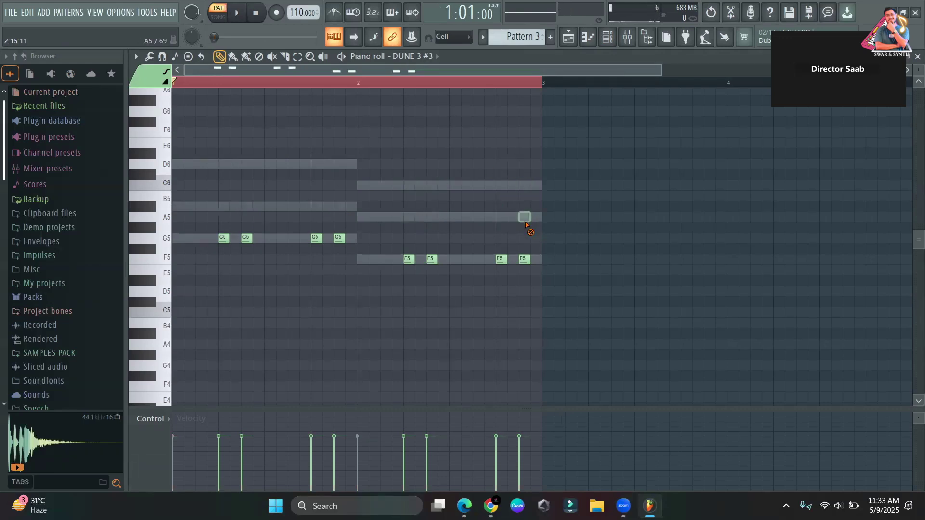
# Add three-step G5 and F5 notes at the starts of bars 1 and 2 in DUNE 3 #3 and audition Pattern 3.
pyautogui.click(177, 238)
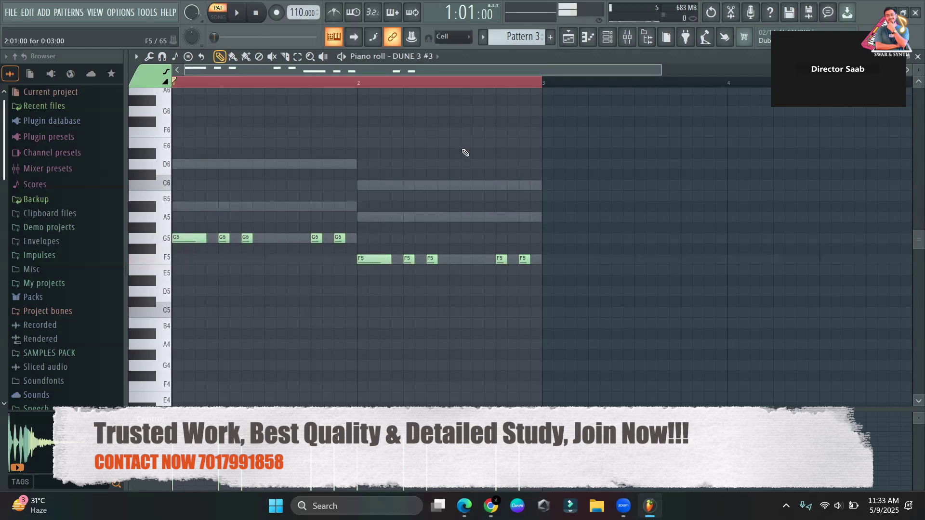
pyautogui.click(607, 37)
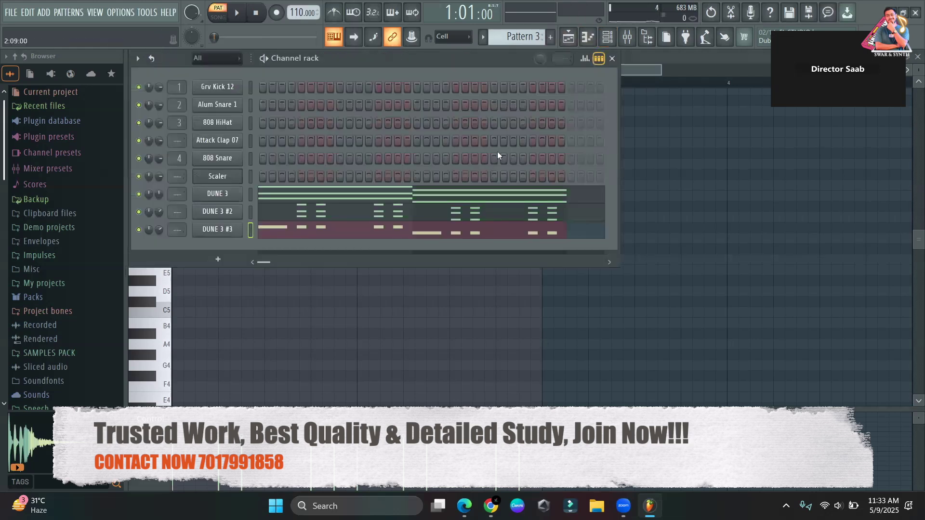
pyautogui.press('space')
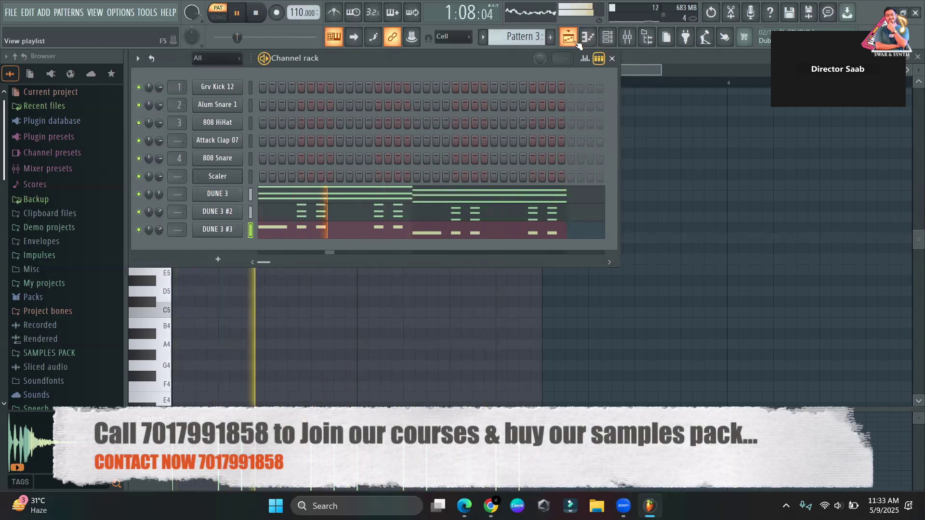
pyautogui.press('space')
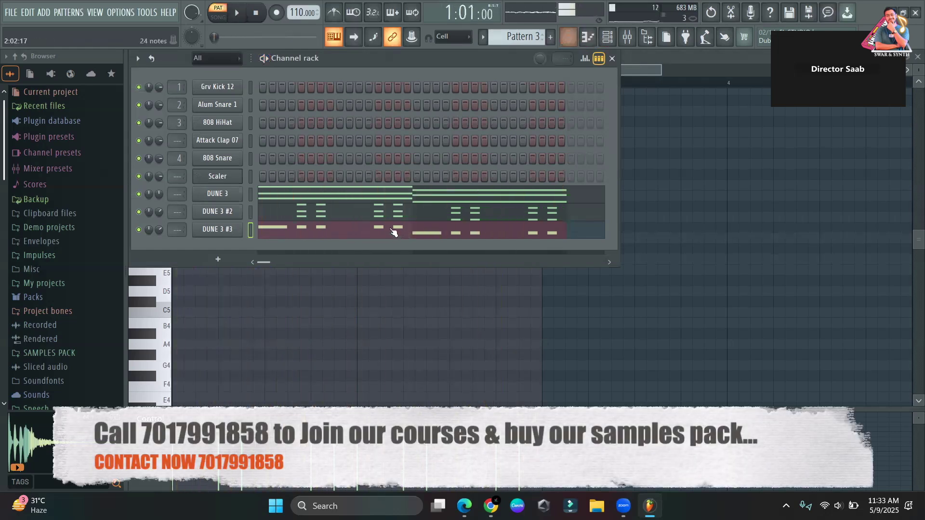
# Place Pattern 3 on Track 1 of the playlist and repeat it through bar 16.
pyautogui.click(574, 39)
pyautogui.click(295, 110)
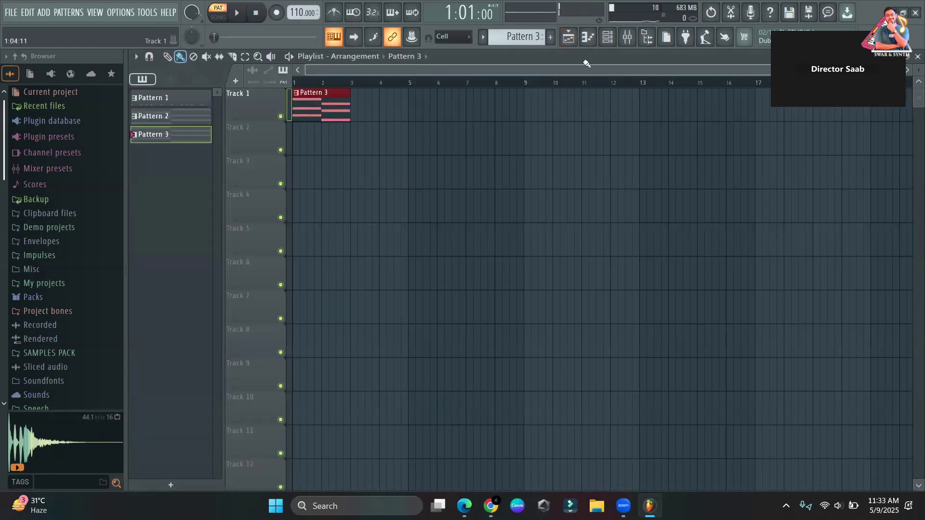
pyautogui.moveTo(586, 63); pyautogui.dragTo(751, 77)
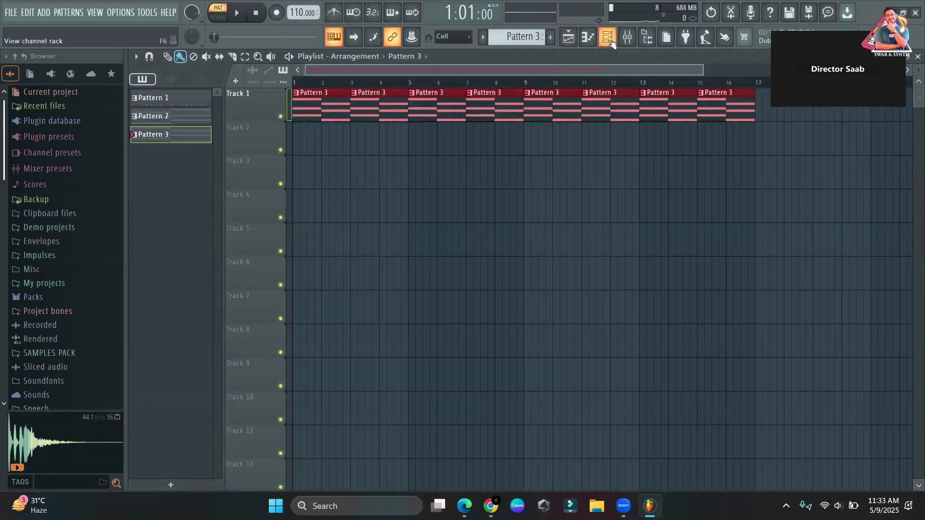
# Raise the tempo to 125 BPM and switch to the empty Pattern 4.
pyautogui.click(610, 42)
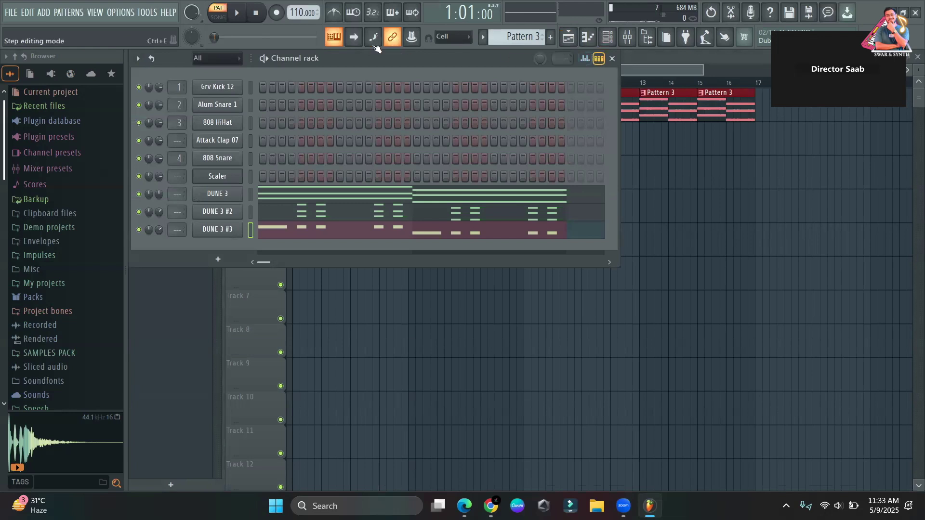
pyautogui.moveTo(302, 13); pyautogui.dragTo(302, 9)
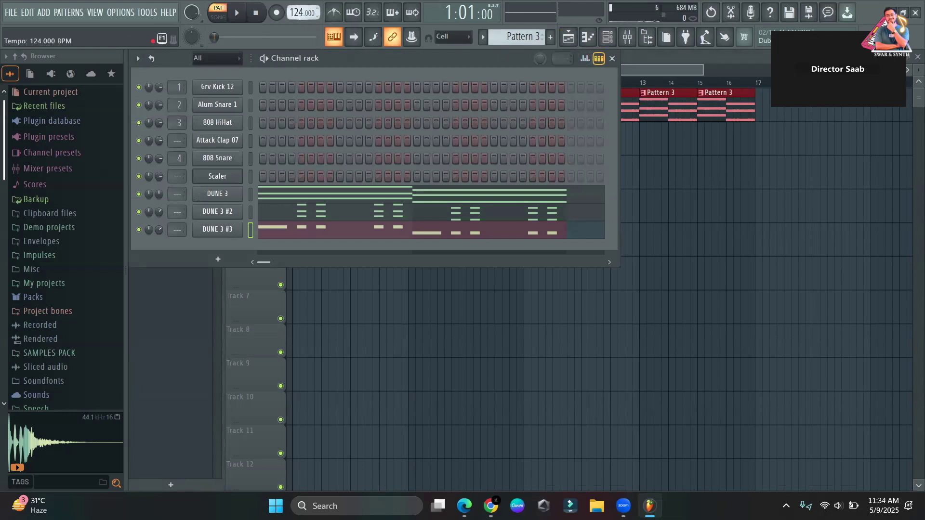
pyautogui.click(599, 58)
pyautogui.scroll(1, 520, 37)
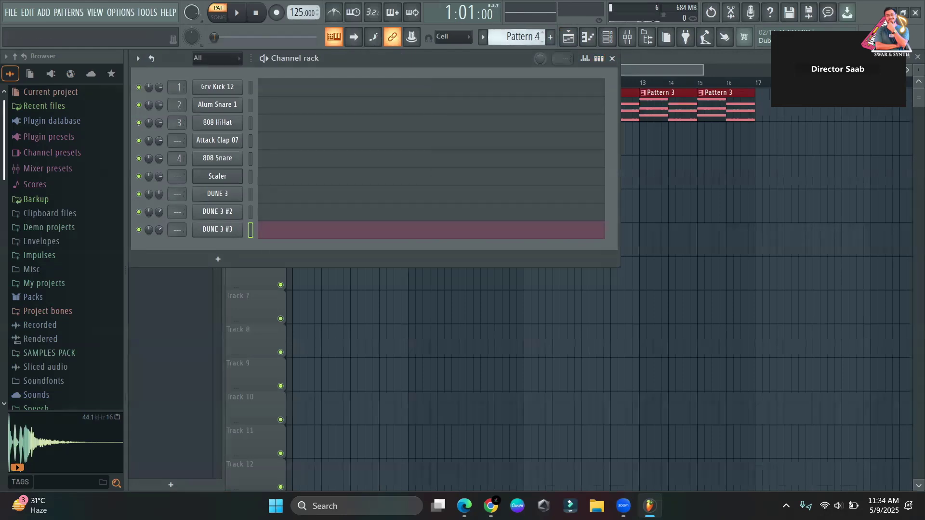
# Program Grv Kick 12 on steps 1, 5, 9, 13, Alum Snare 1 on 5, 13 and 808 HiHat on 3, 7, 11, 15, and audition.
pyautogui.click(598, 58)
pyautogui.click(301, 88)
pyautogui.click(377, 87)
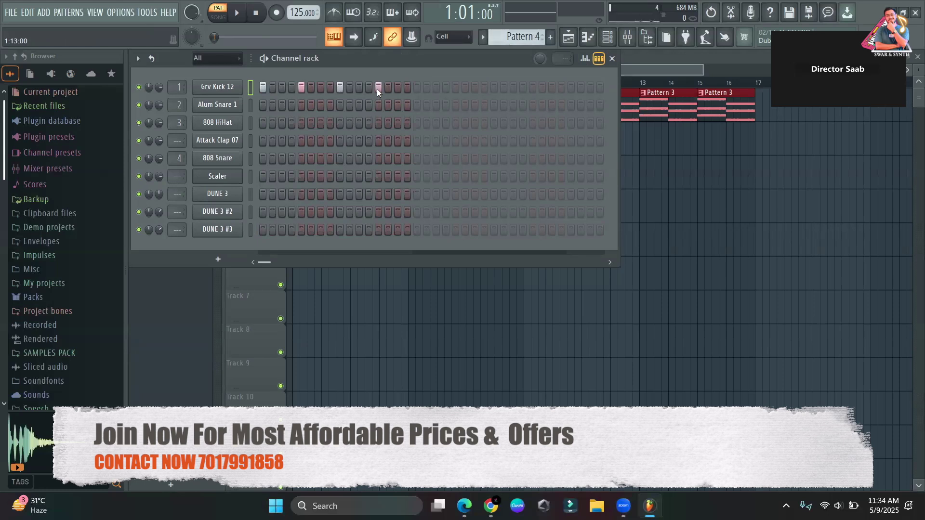
pyautogui.click(301, 104)
pyautogui.click(398, 123)
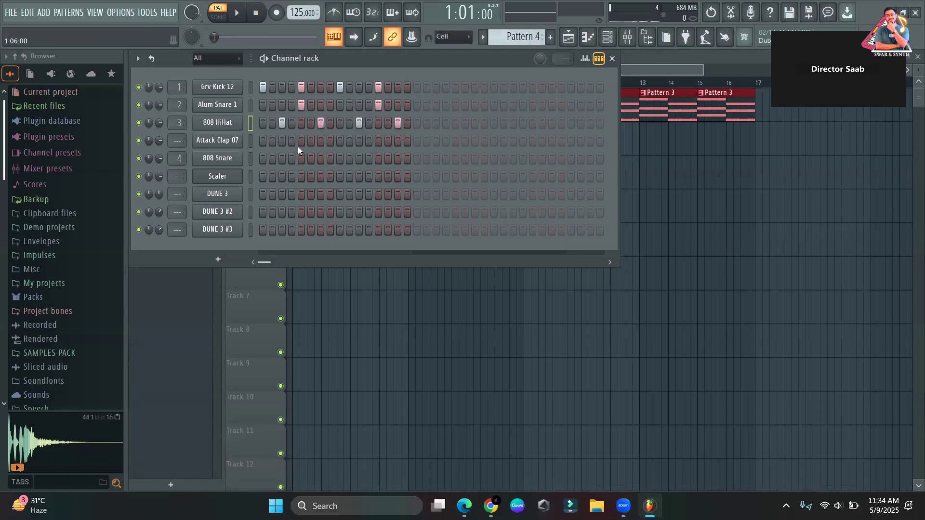
pyautogui.press('space')
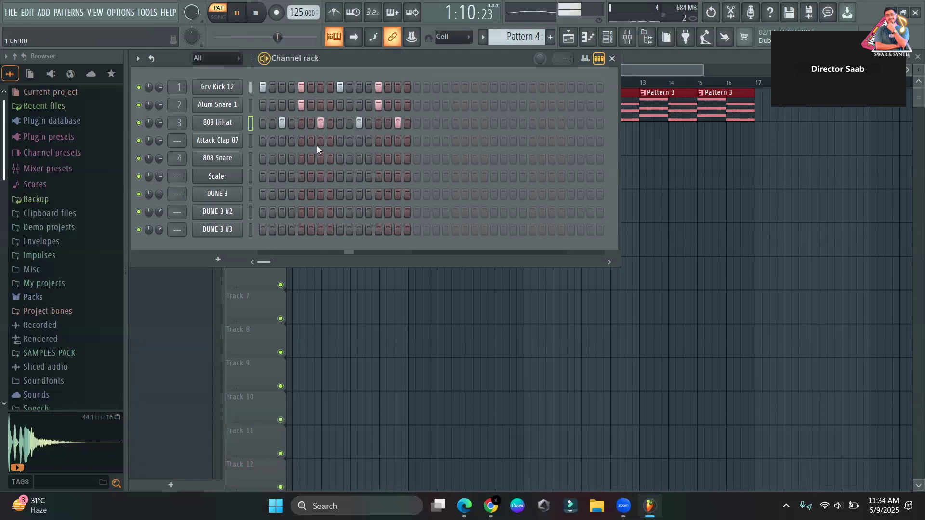
pyautogui.press('space')
# Add Attack Clap 07 hits on steps 7, 15 and 16 and audition the pattern.
pyautogui.click(321, 141)
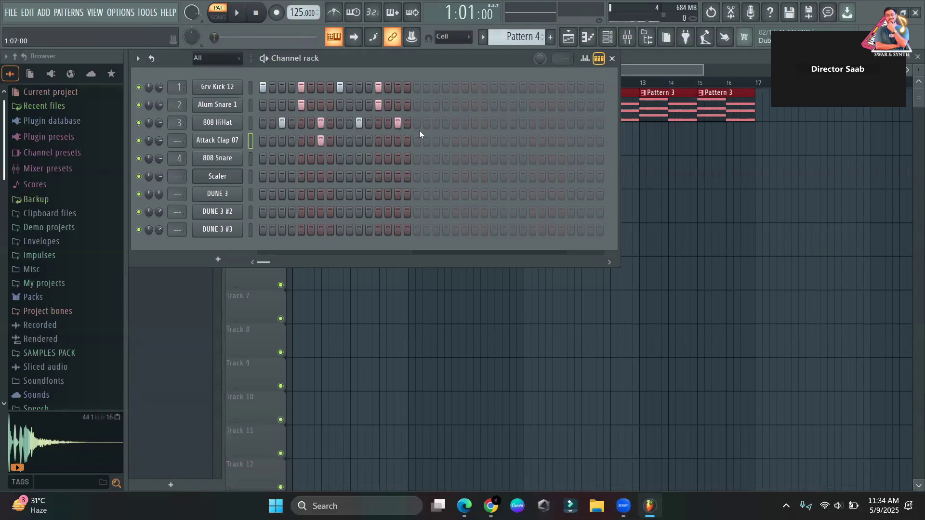
pyautogui.press('space')
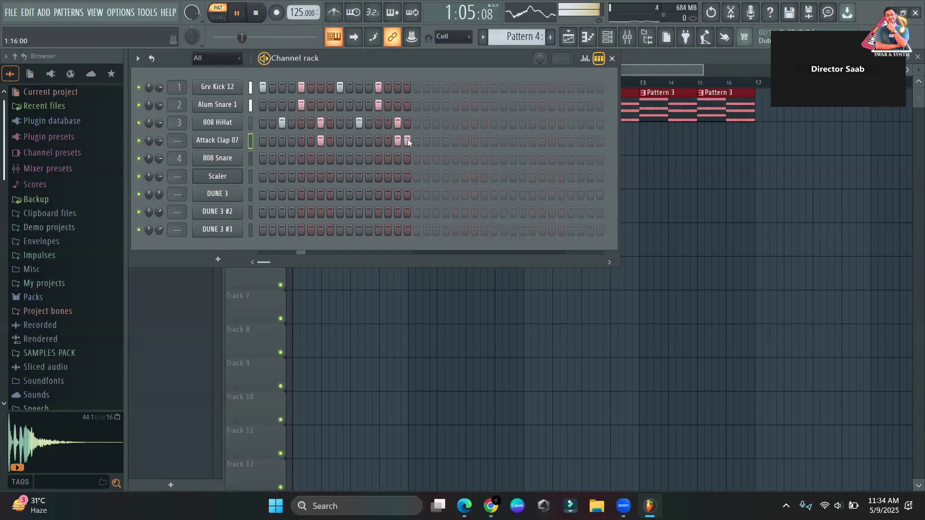
pyautogui.press('space')
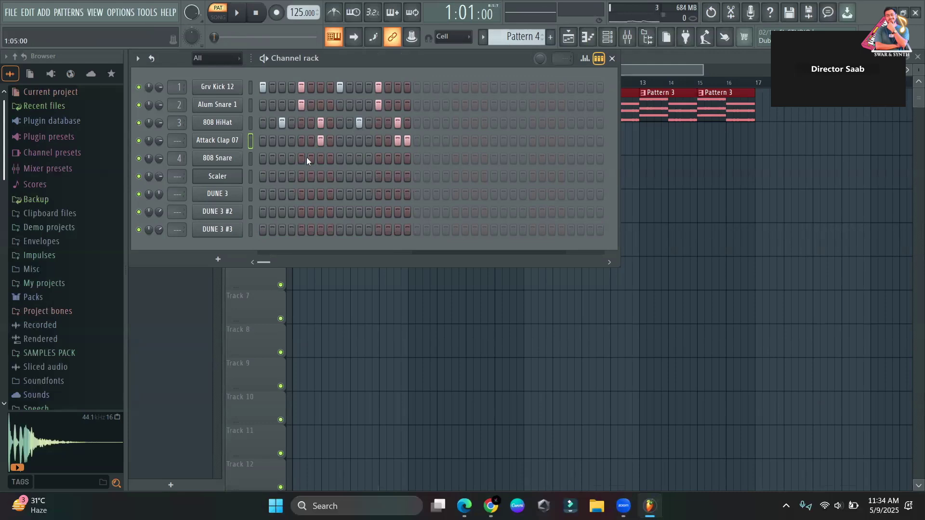
# Add 808 Snare hits on steps 7, 8, 15 and 16 while auditioning, and open that channel's sampler settings.
pyautogui.click(321, 157)
pyautogui.press('space')
pyautogui.click(321, 159)
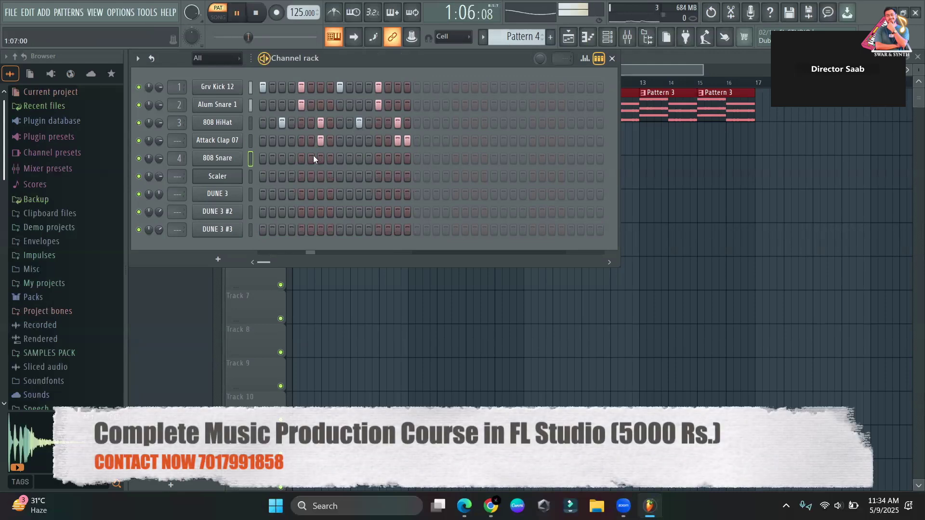
pyautogui.click(330, 158)
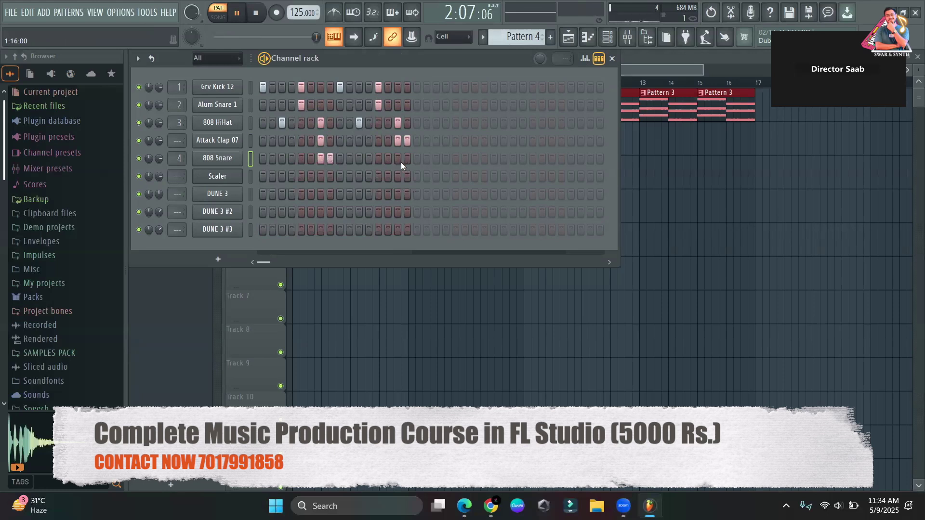
pyautogui.click(222, 158)
pyautogui.press('space')
pyautogui.click(416, 68)
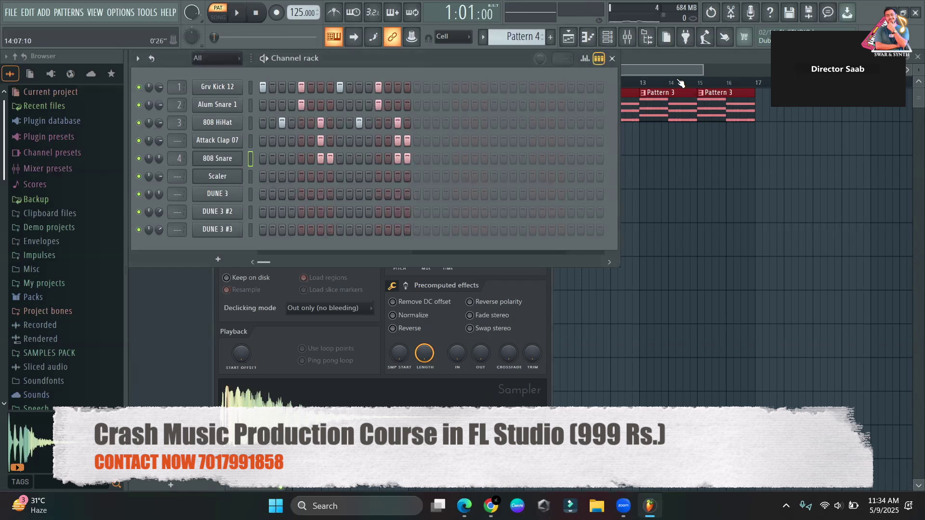
# Fill Track 2 of the playlist with Pattern 4 clips through bar 16 and play the song.
pyautogui.click(569, 37)
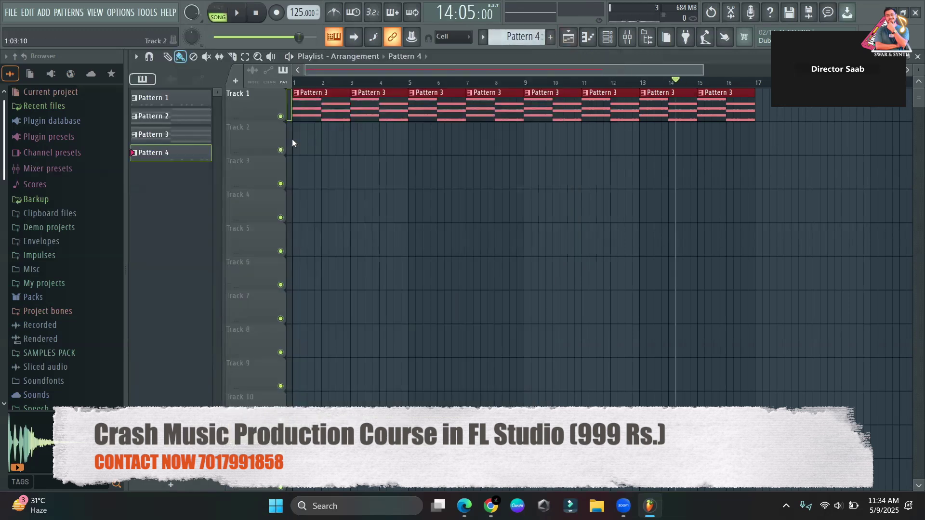
pyautogui.moveTo(302, 141); pyautogui.dragTo(752, 129)
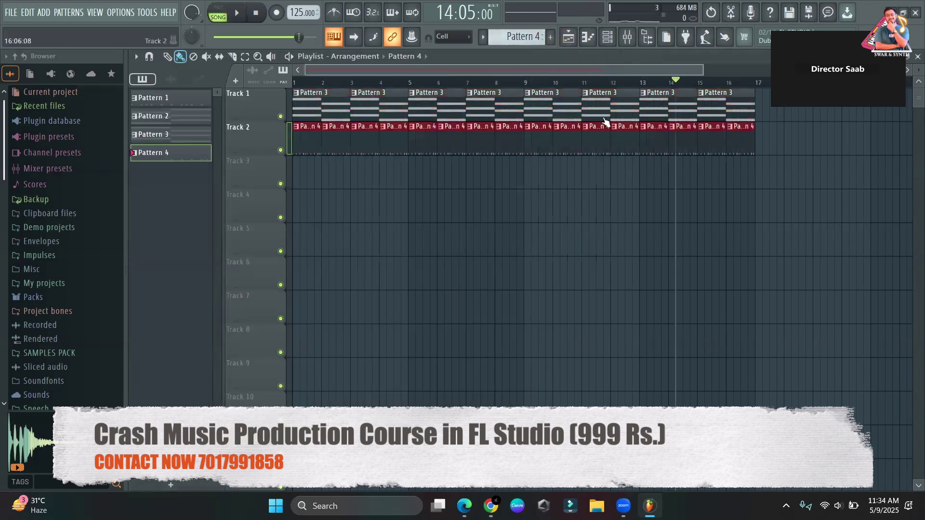
pyautogui.press('space')
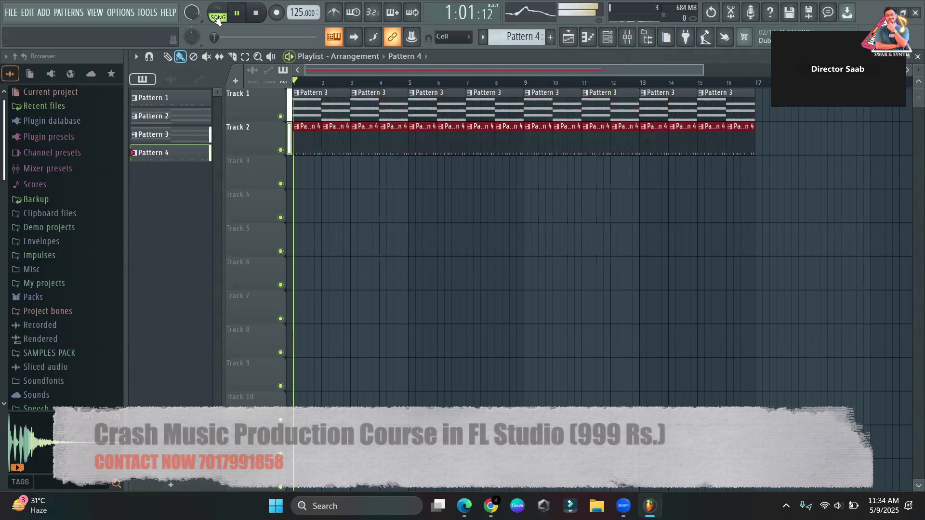
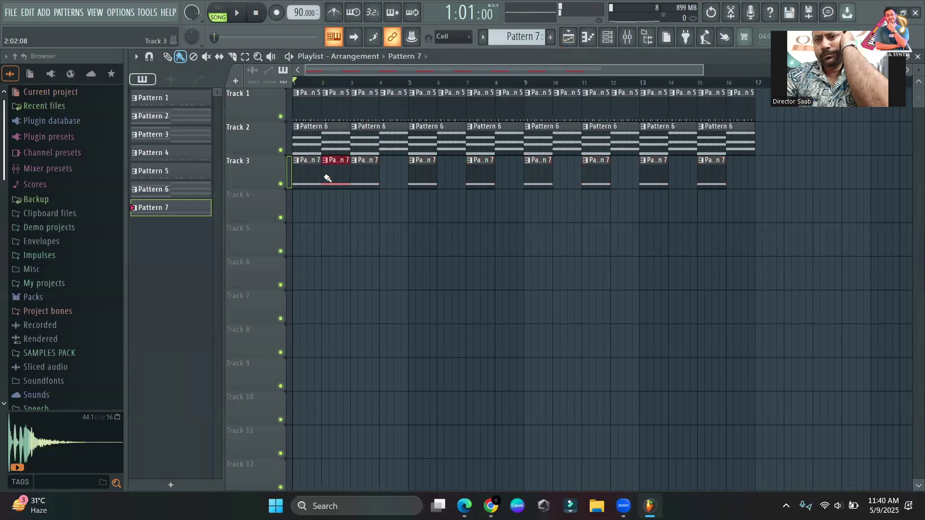
# Remove the scattered Pattern 7 clips from bar 3 onward on Track 3, start playback, and fill bars 3 to 16 with Pattern 7.
pyautogui.rightClick(656, 186)
pyautogui.rightClick(712, 184)
pyautogui.rightClick(597, 185)
pyautogui.rightClick(538, 186)
pyautogui.rightClick(481, 187)
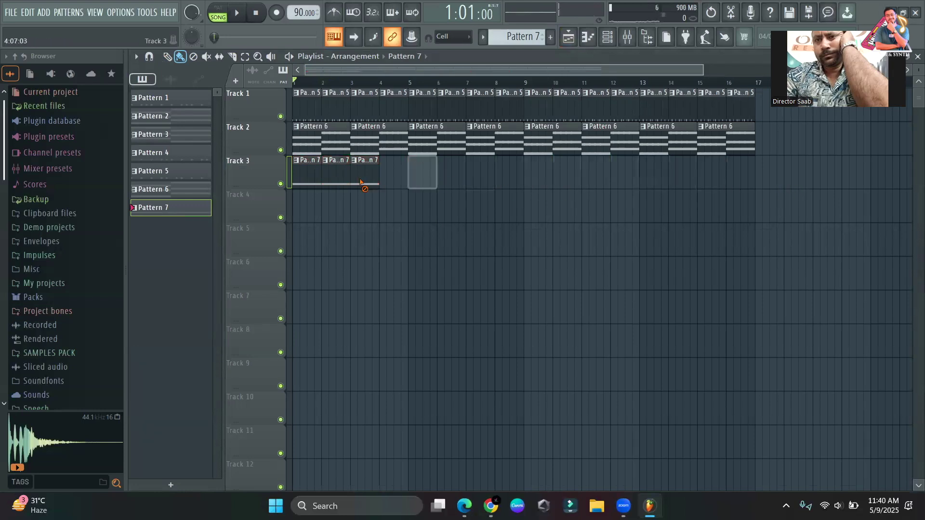
pyautogui.rightClick(423, 188)
pyautogui.rightClick(365, 186)
pyautogui.press('space')
pyautogui.moveTo(351, 182); pyautogui.dragTo(737, 169)
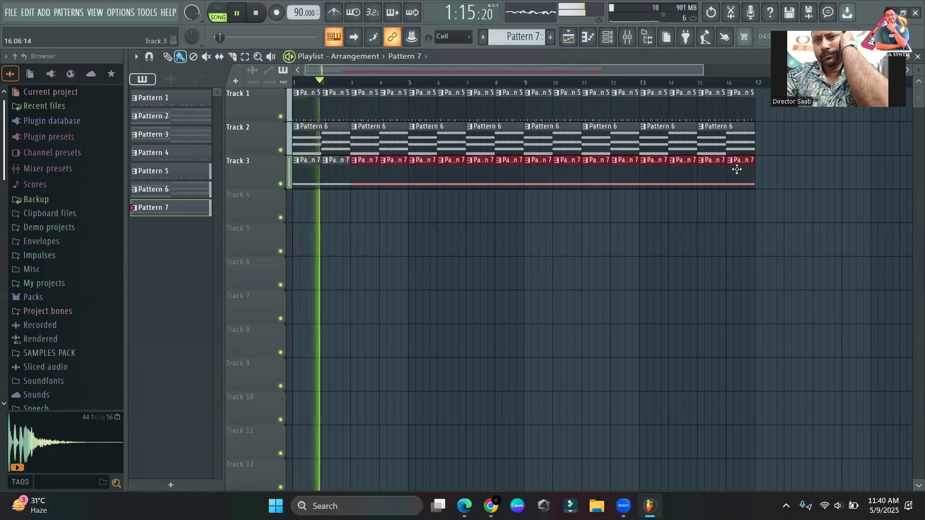
# Review the DUNE 3 #4 note in the piano roll during playback, stop the song, and return to the playlist.
pyautogui.click(607, 36)
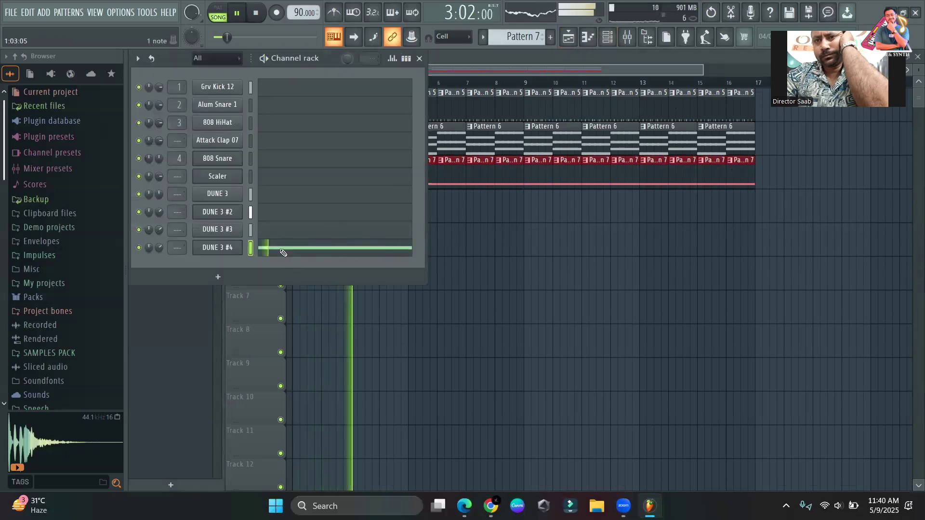
pyautogui.click(264, 249)
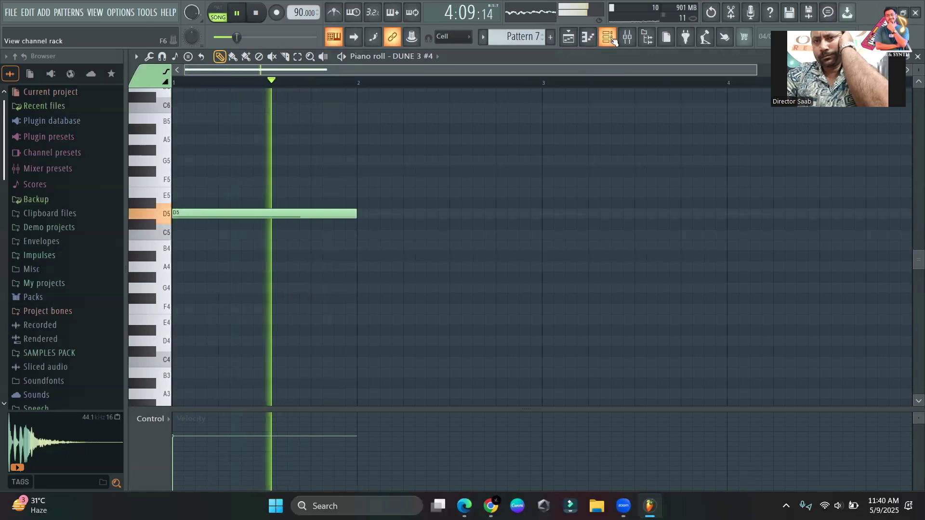
pyautogui.press('space')
pyautogui.click(577, 40)
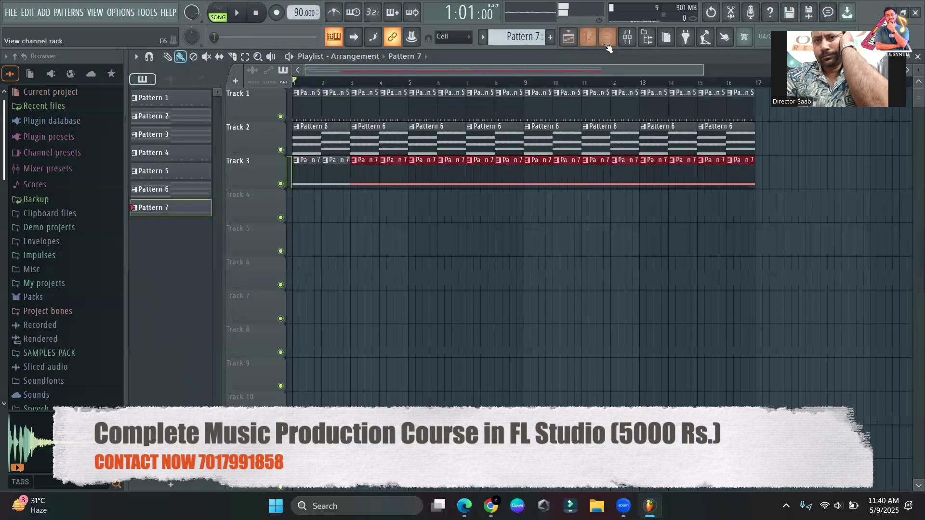
# Switch to the empty Pattern 8 and clone the DUNE 3 #4 channel.
pyautogui.press('F6')
pyautogui.scroll(-1, 531, 38)
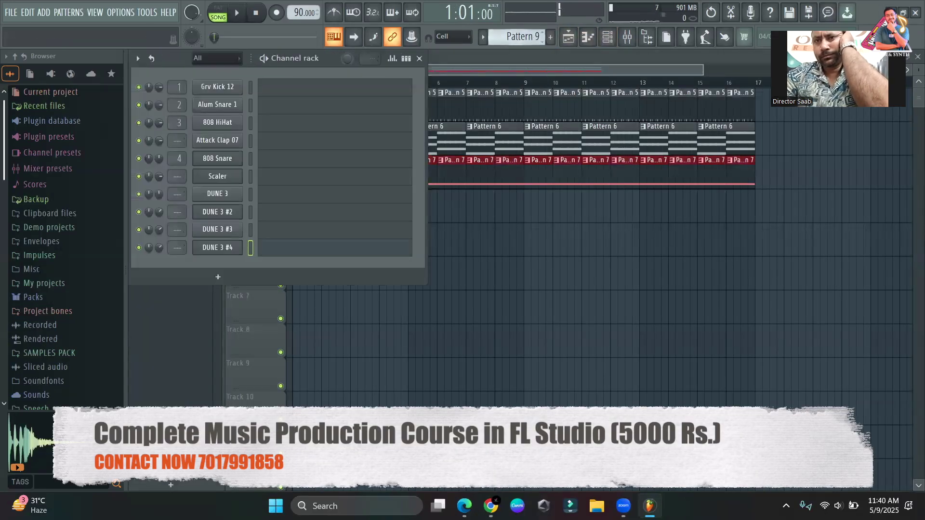
pyautogui.click(406, 58)
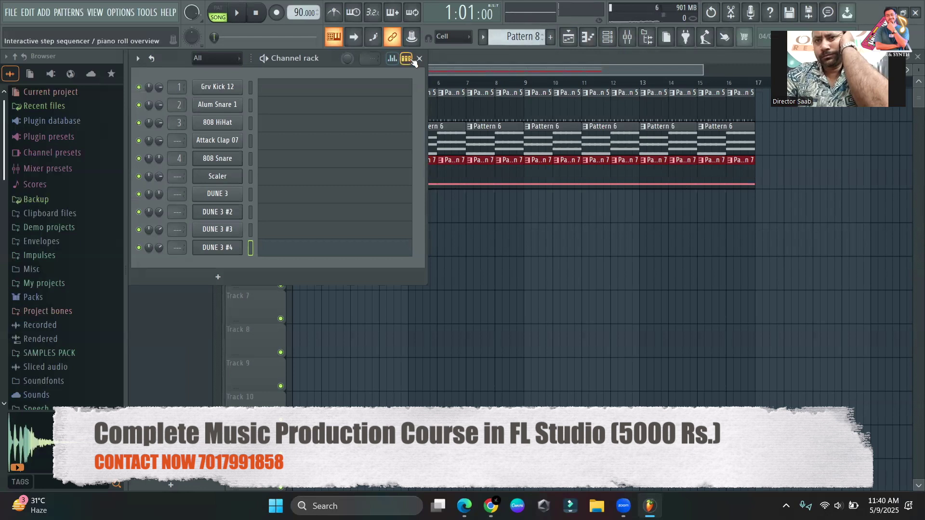
pyautogui.rightClick(229, 248)
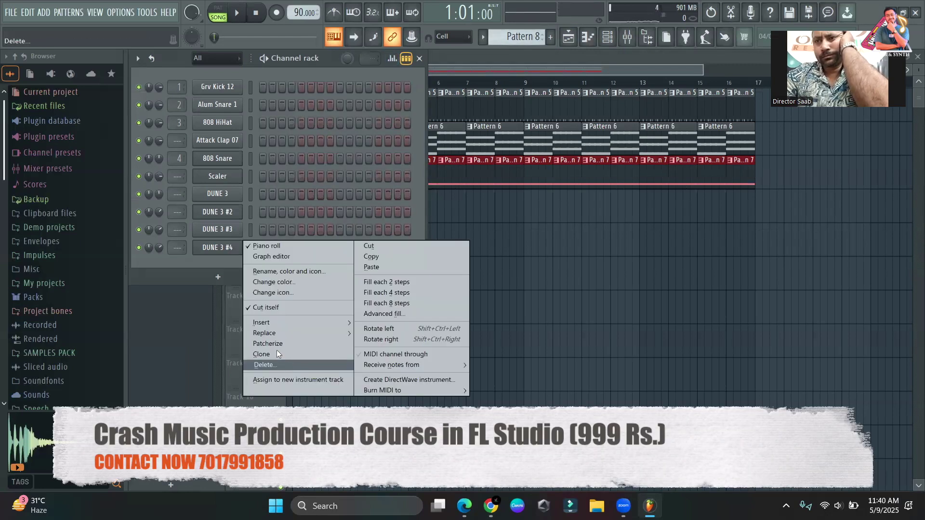
pyautogui.click(277, 354)
pyautogui.moveTo(498, 92); pyautogui.dragTo(637, 161)
pyautogui.click(385, 76)
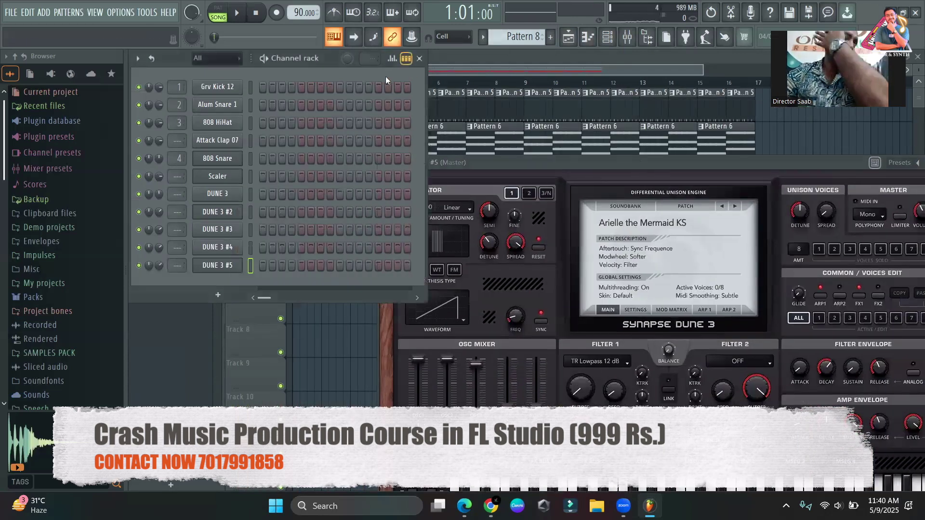
# Add a MIDI Out channel and open its piano roll in Pattern 8.
pyautogui.click(218, 296)
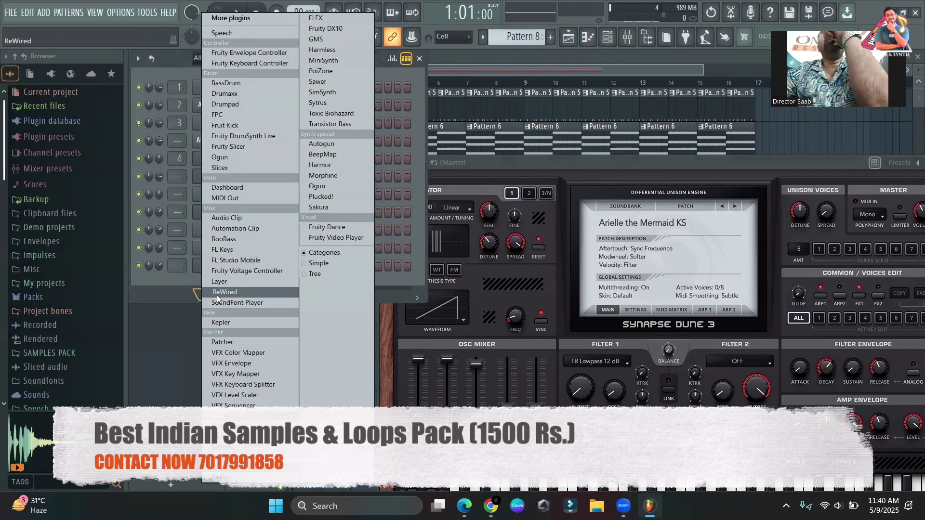
pyautogui.click(245, 197)
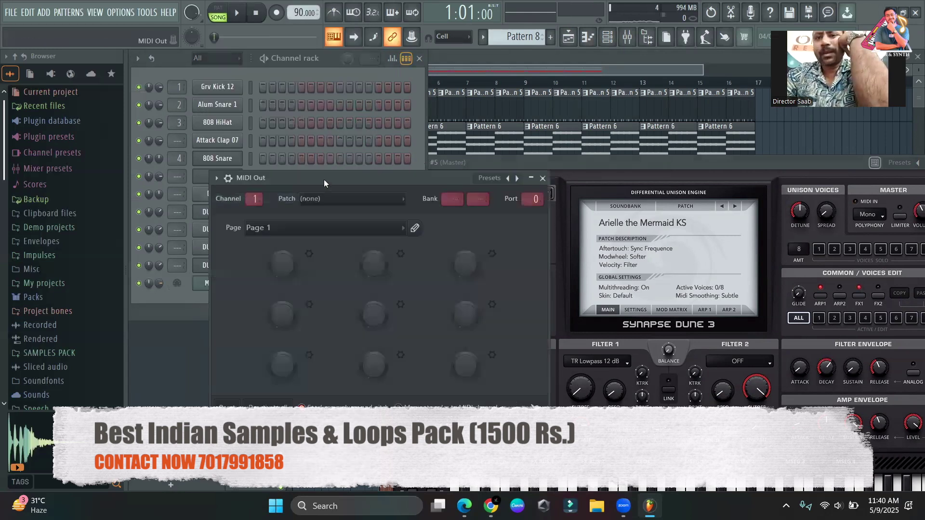
pyautogui.moveTo(323, 179); pyautogui.dragTo(538, 200)
pyautogui.click(406, 58)
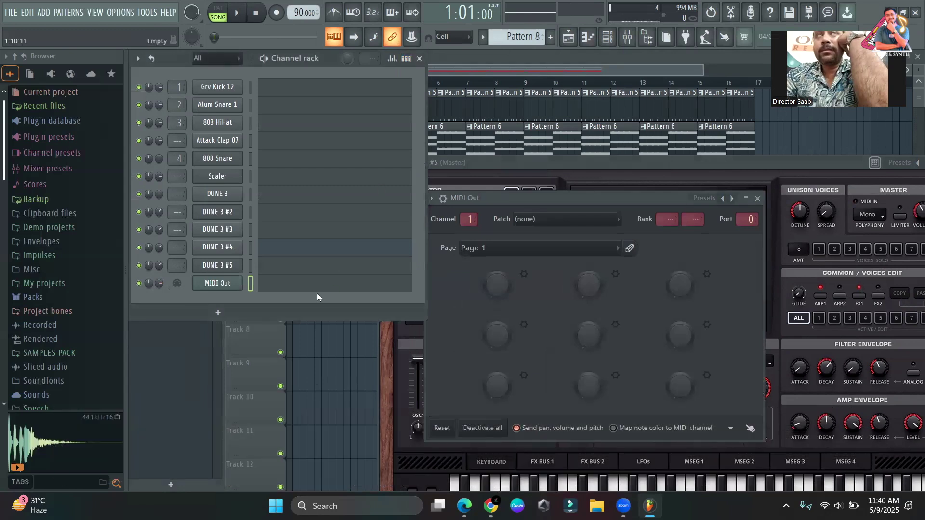
pyautogui.click(307, 289)
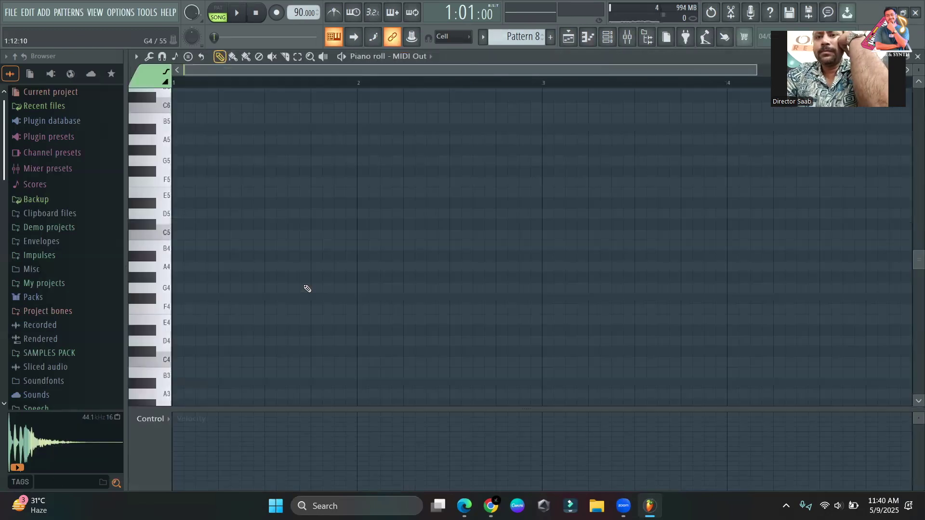
# Check the selected key and scale in the Scaler channel, and return to the MIDI Out piano roll.
pyautogui.click(618, 38)
pyautogui.click(239, 180)
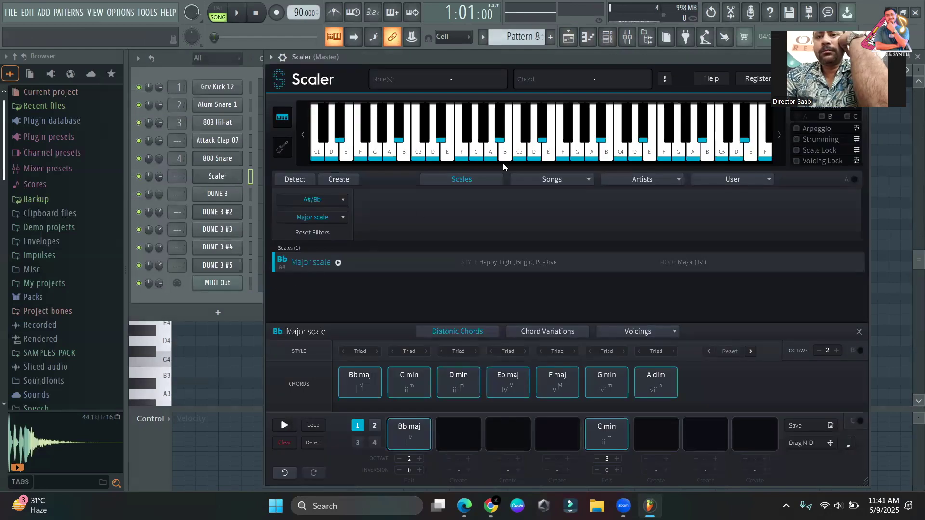
pyautogui.click(608, 38)
pyautogui.click(608, 38)
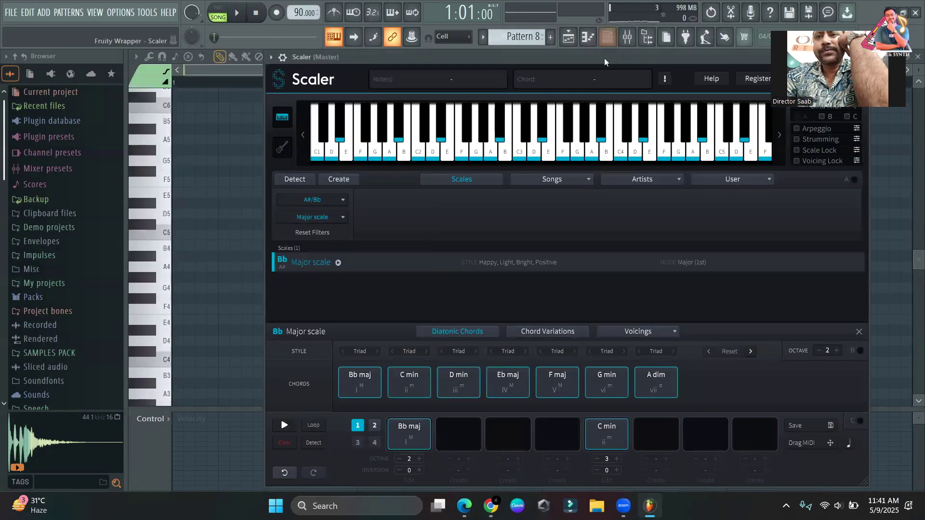
pyautogui.moveTo(604, 58); pyautogui.dragTo(433, 220)
pyautogui.click(394, 73)
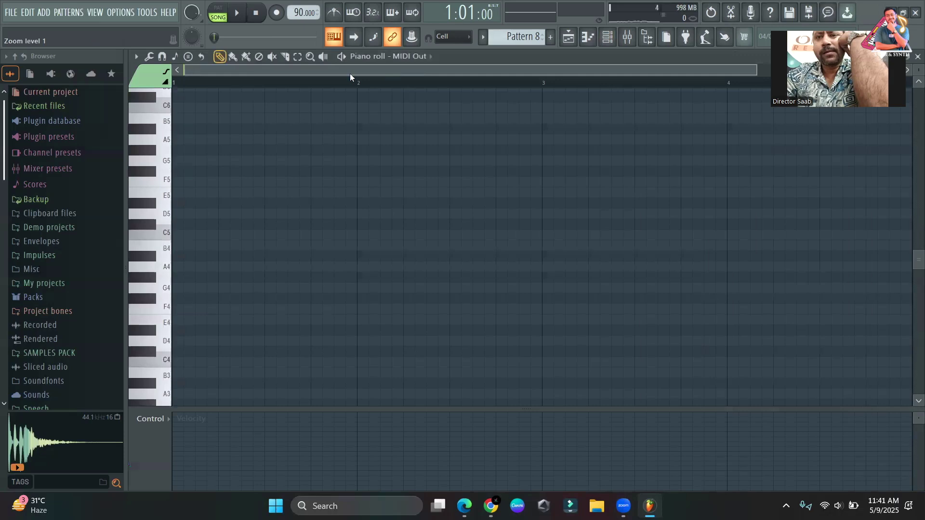
pyautogui.click(189, 57)
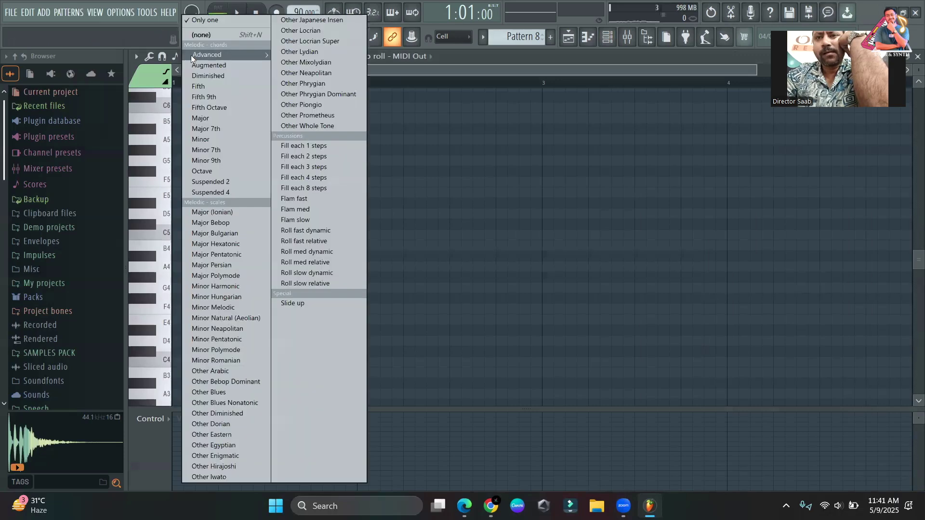
pyautogui.click(208, 118)
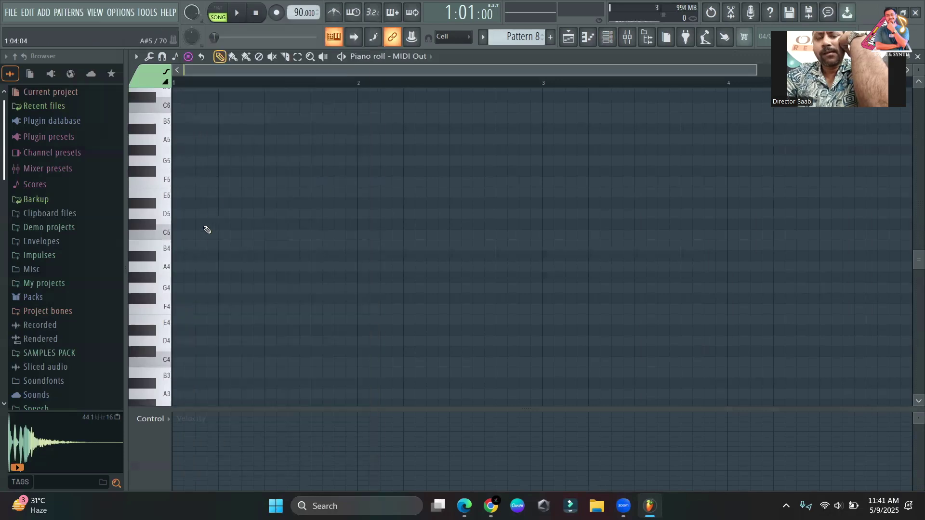
pyautogui.click(176, 256)
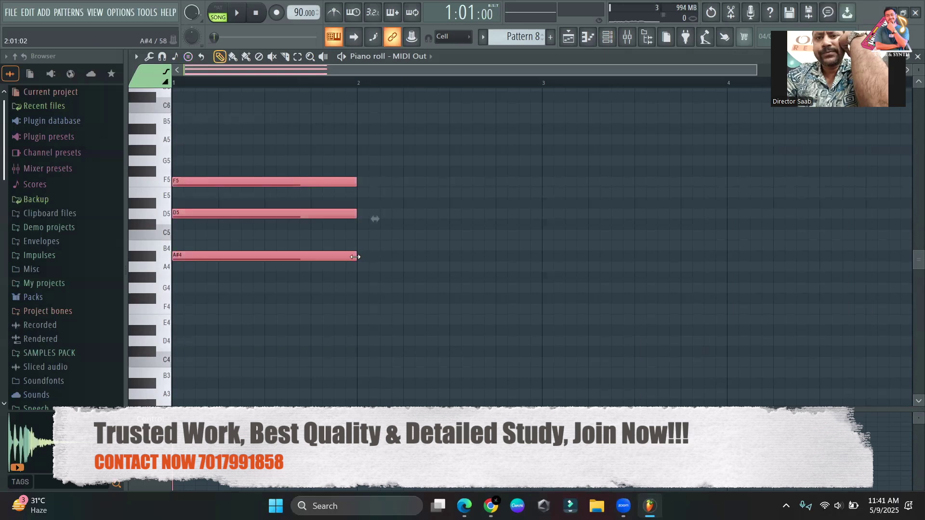
pyautogui.moveTo(356, 256); pyautogui.dragTo(570, 282)
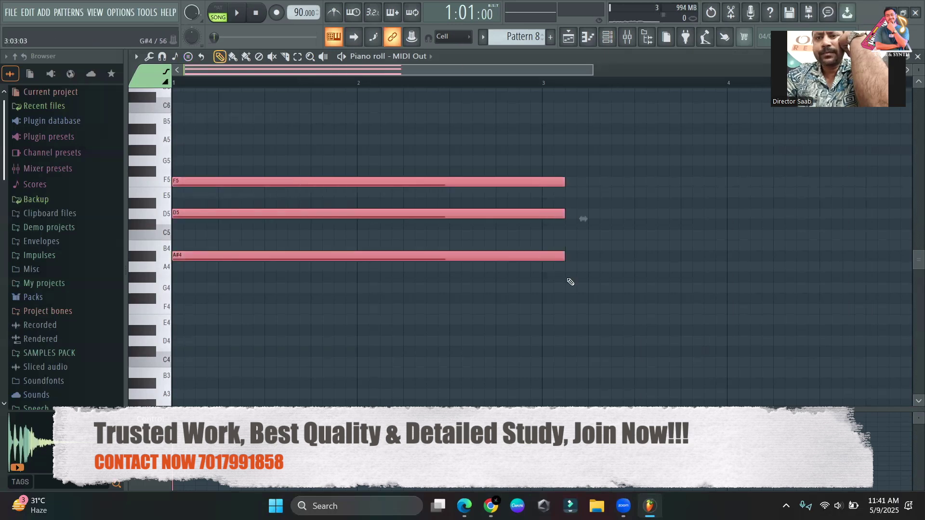
pyautogui.hotkey('ctrl', 'a')
pyautogui.press('Delete')
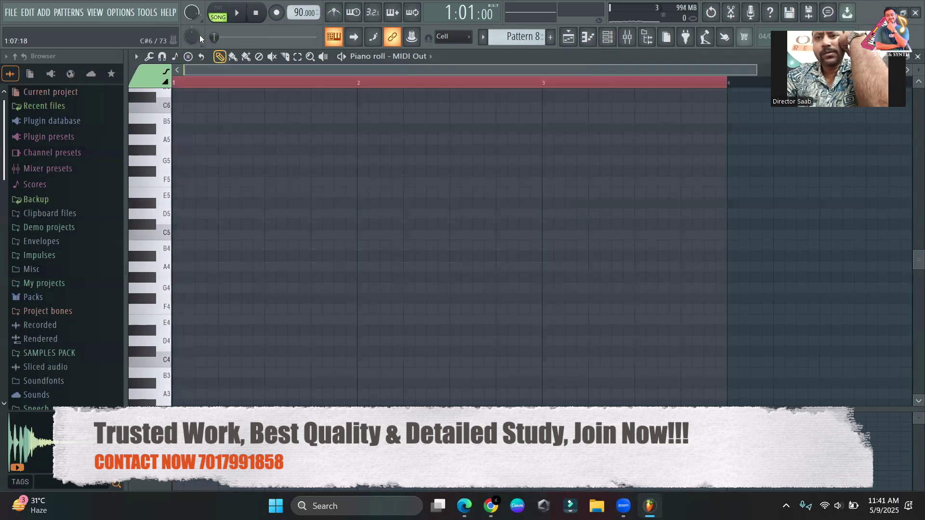
# Stamp a Major (Ionian) scale from A#4 at bar 1 in the MIDI Out piano roll and extend its notes to seven bars.
pyautogui.click(189, 57)
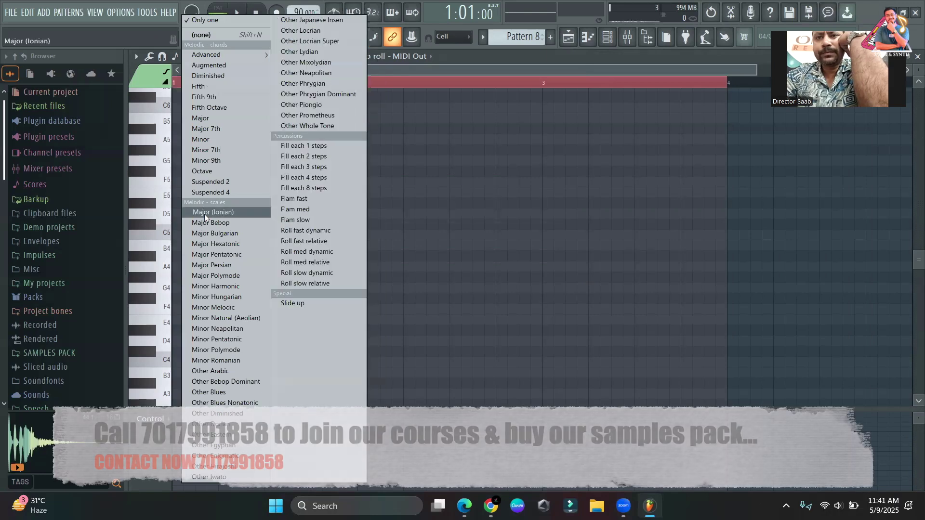
pyautogui.click(204, 214)
pyautogui.click(176, 257)
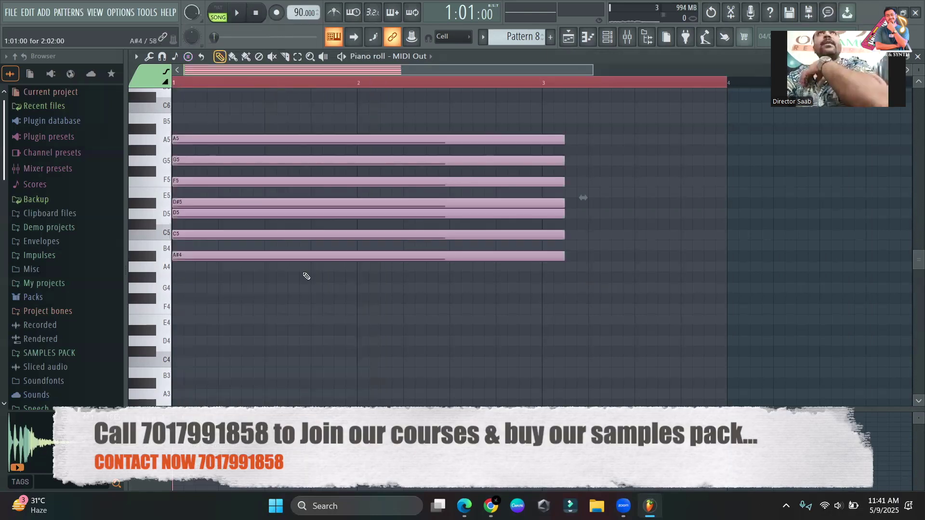
pyautogui.moveTo(563, 256); pyautogui.dragTo(785, 275)
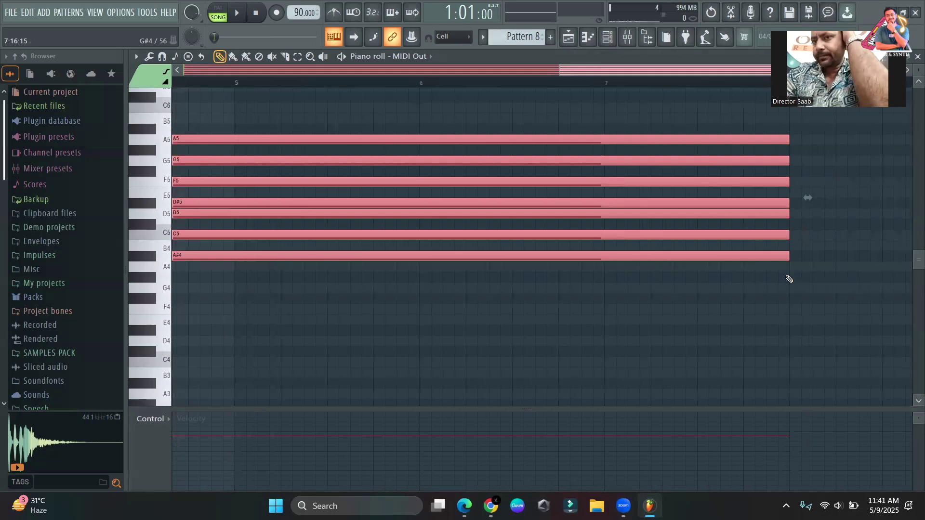
# Load the Leads soundbank from DUNE 2 Factory into the DUNE 3 #5 channel.
pyautogui.click(568, 37)
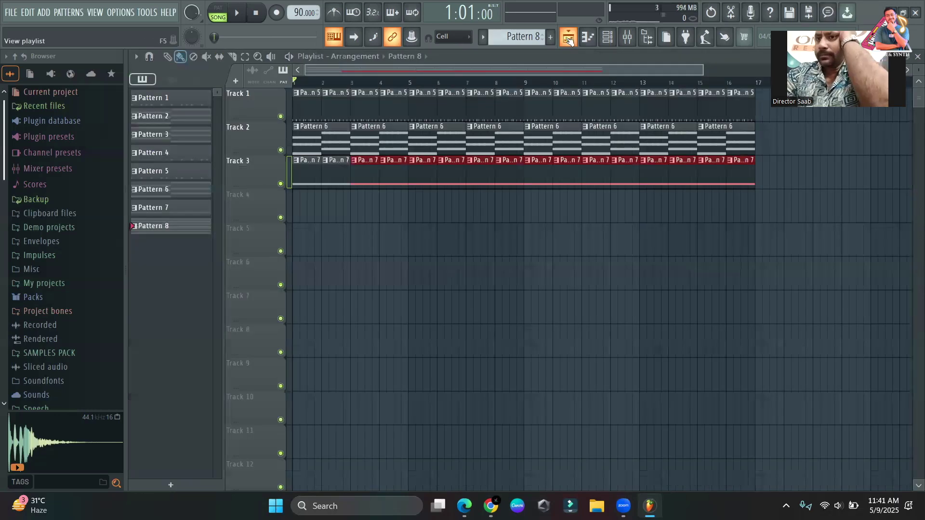
pyautogui.click(608, 38)
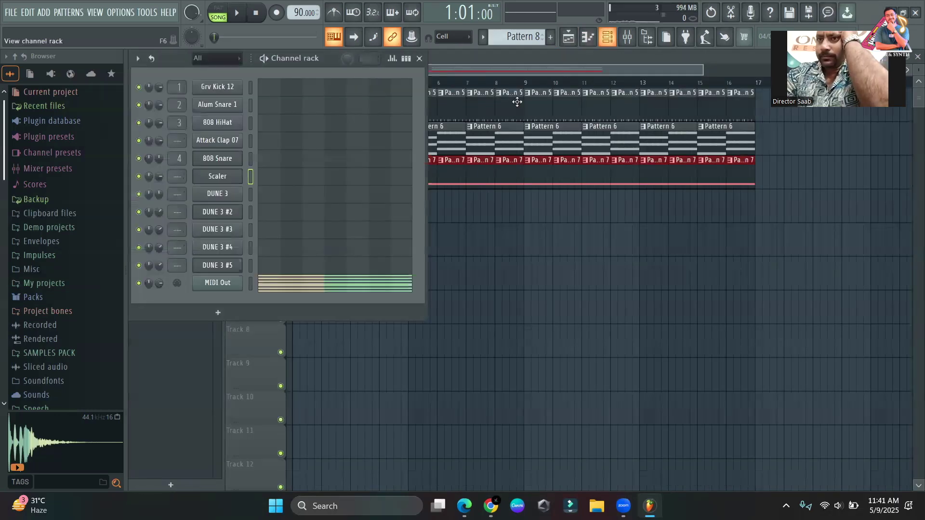
pyautogui.click(225, 270)
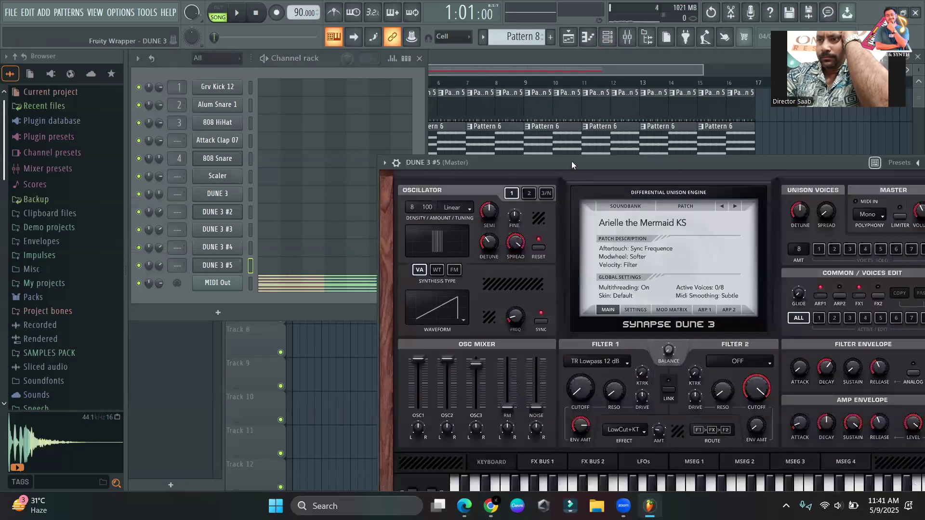
pyautogui.moveTo(572, 165); pyautogui.dragTo(386, 73)
pyautogui.click(452, 114)
pyautogui.moveTo(522, 219)
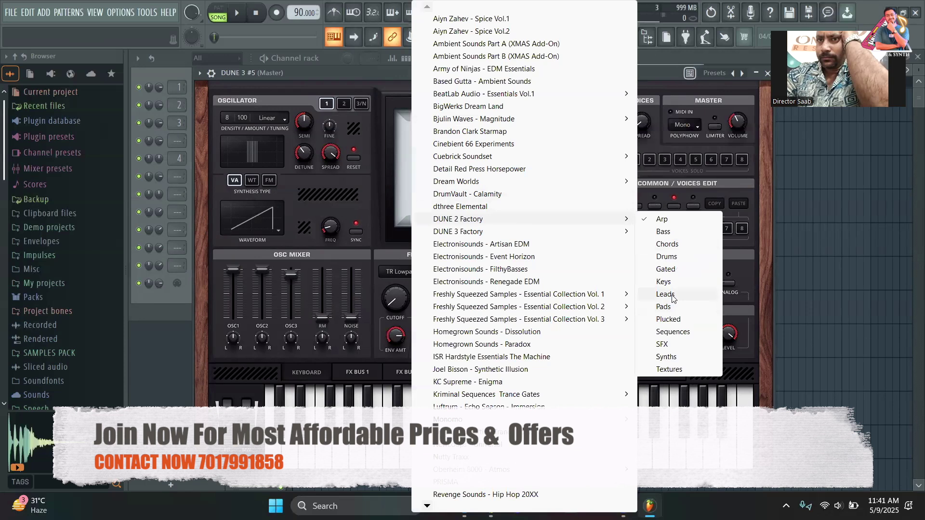
pyautogui.click(673, 299)
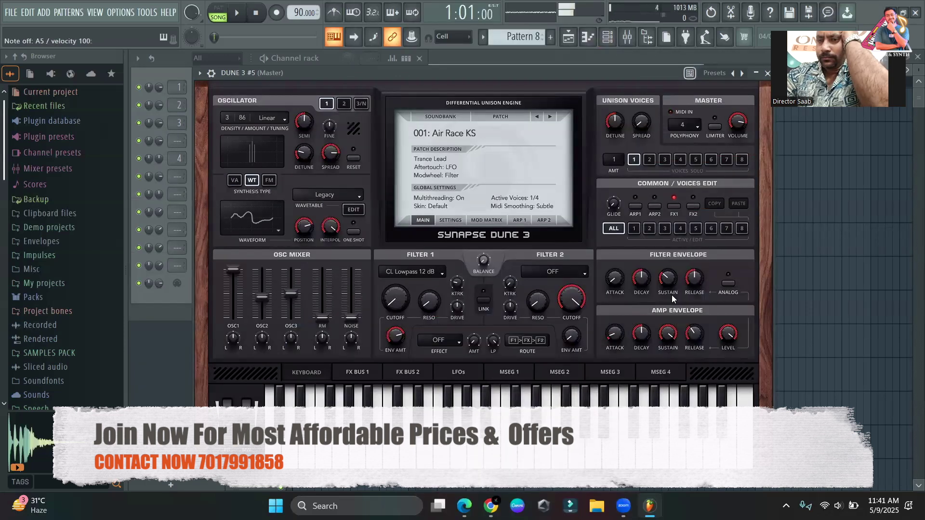
# Place an A#4 note at bar 1 in the DUNE 3 #5 piano roll and shorten it to about one and a half beats.
pyautogui.click(291, 55)
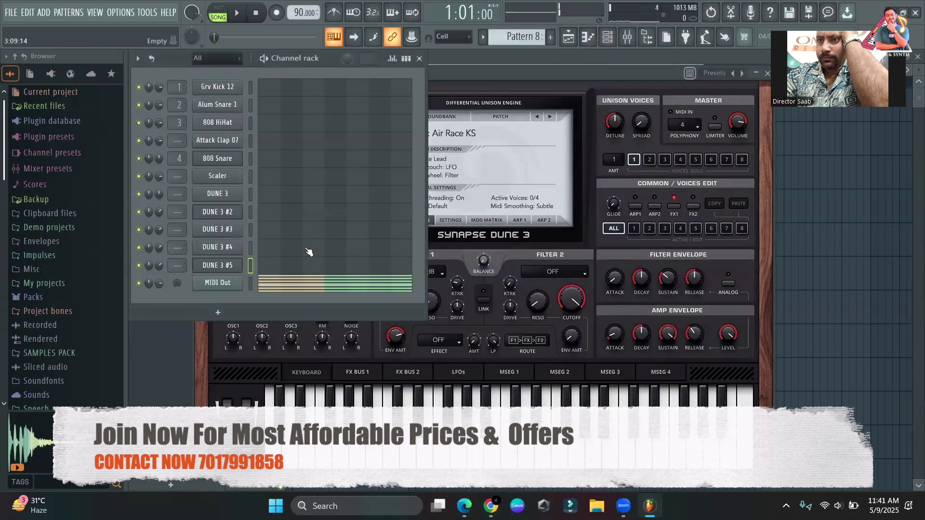
pyautogui.click(299, 264)
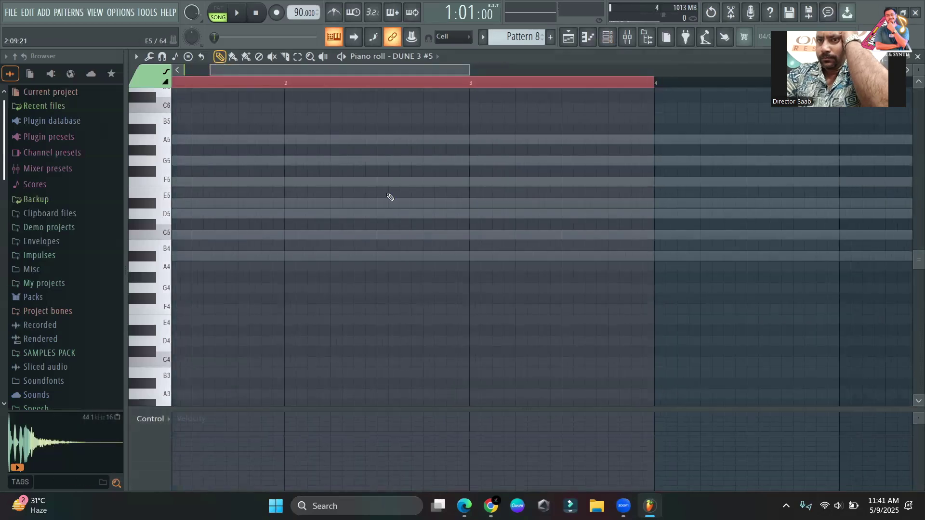
pyautogui.click(607, 37)
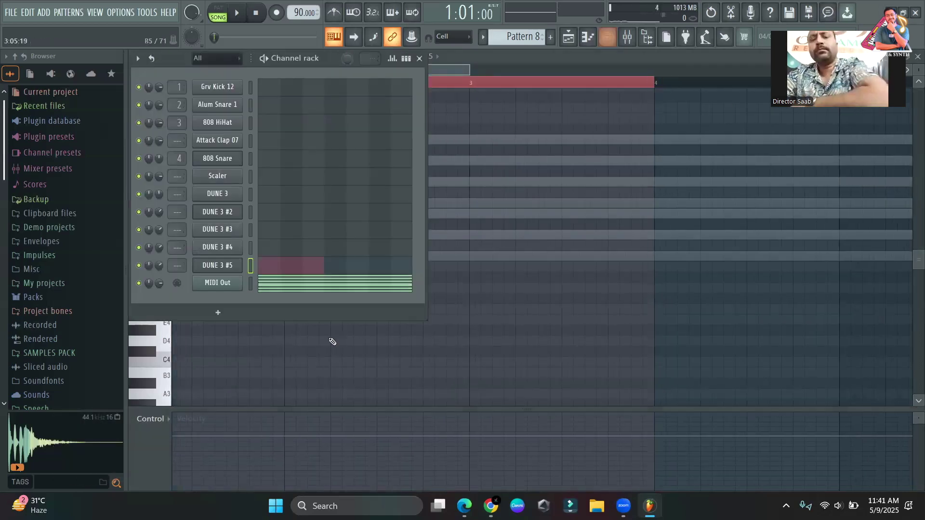
pyautogui.click(354, 273)
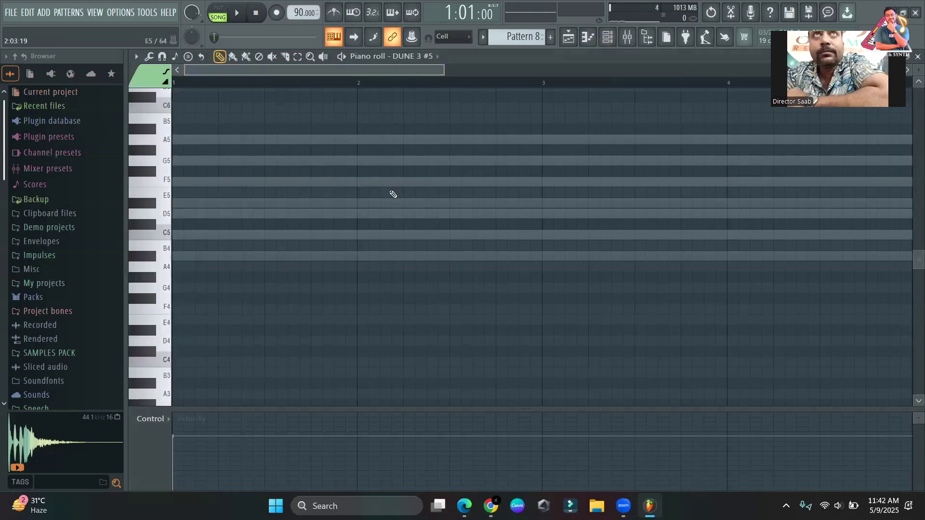
pyautogui.click(183, 259)
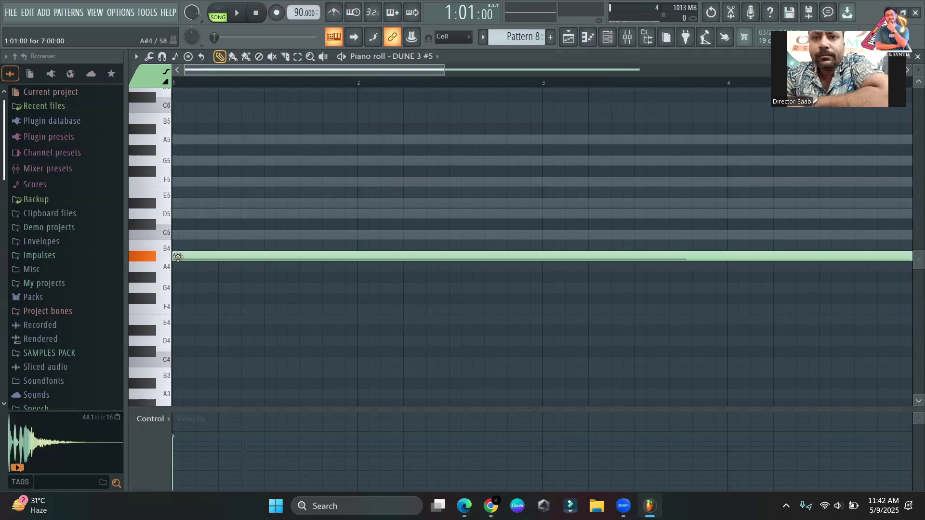
pyautogui.moveTo(442, 70); pyautogui.dragTo(737, 132)
pyautogui.moveTo(826, 255); pyautogui.dragTo(790, 259)
pyautogui.moveTo(683, 266); pyautogui.dragTo(206, 293)
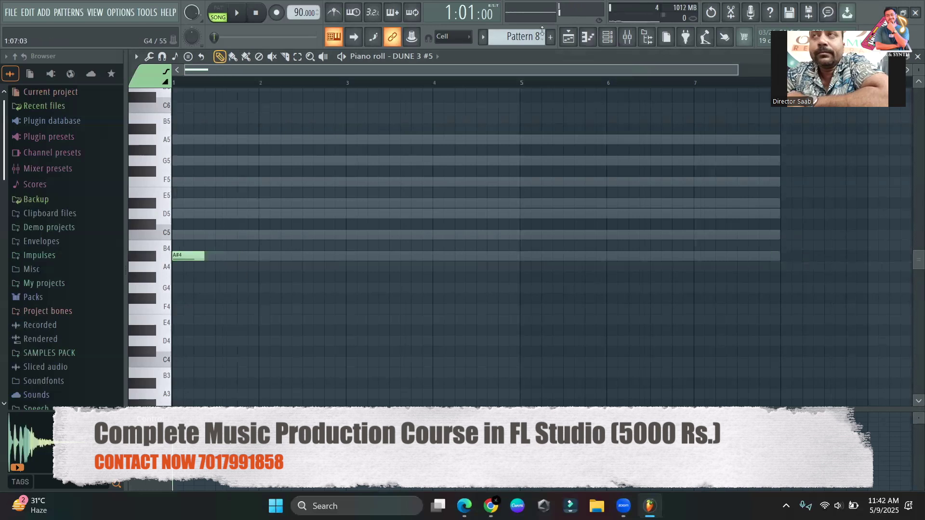
# Move the MIDI Out scale notes up one octave to start at A#5, and raise the DUNE 3 #5 note to A#5.
pyautogui.click(608, 37)
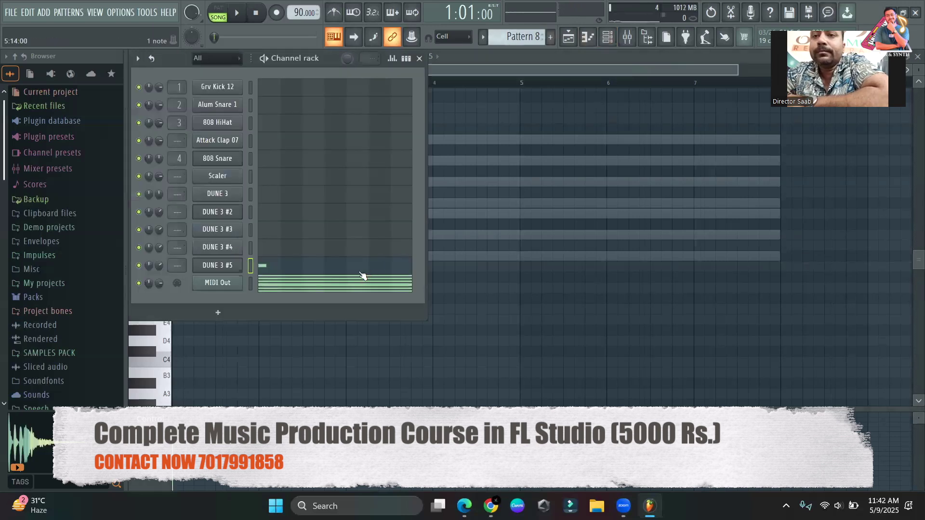
pyautogui.click(356, 288)
pyautogui.hotkey('ctrl', 'a')
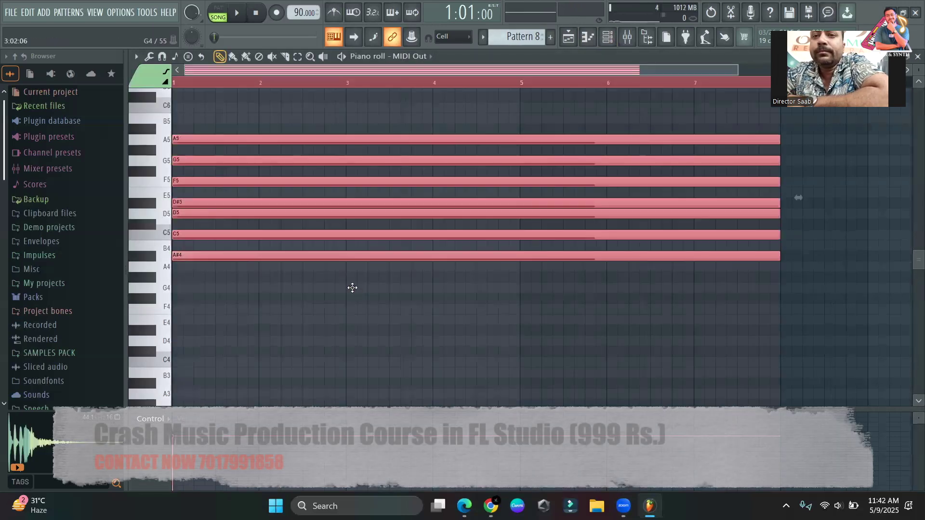
pyautogui.scroll(3, 231, 366)
pyautogui.moveTo(211, 350); pyautogui.dragTo(146, 220)
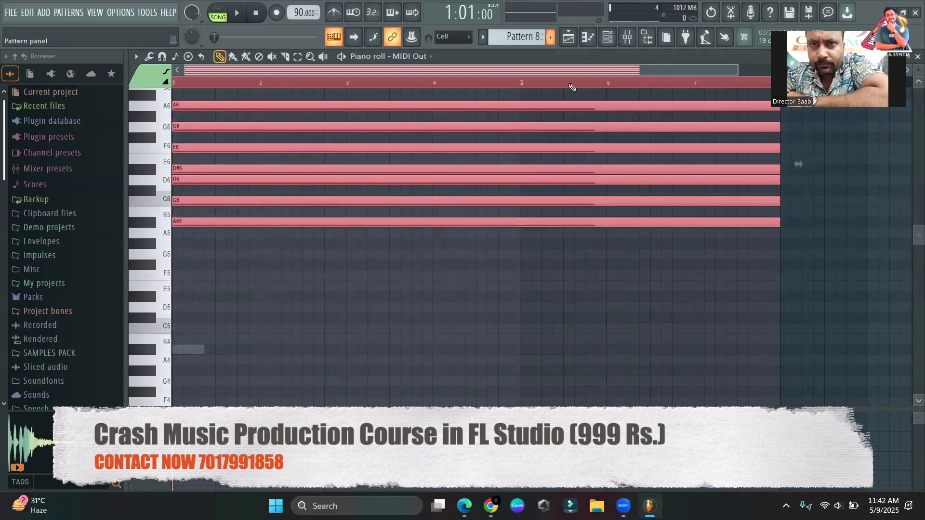
pyautogui.doubleClick(193, 348)
pyautogui.moveTo(187, 349); pyautogui.dragTo(153, 221)
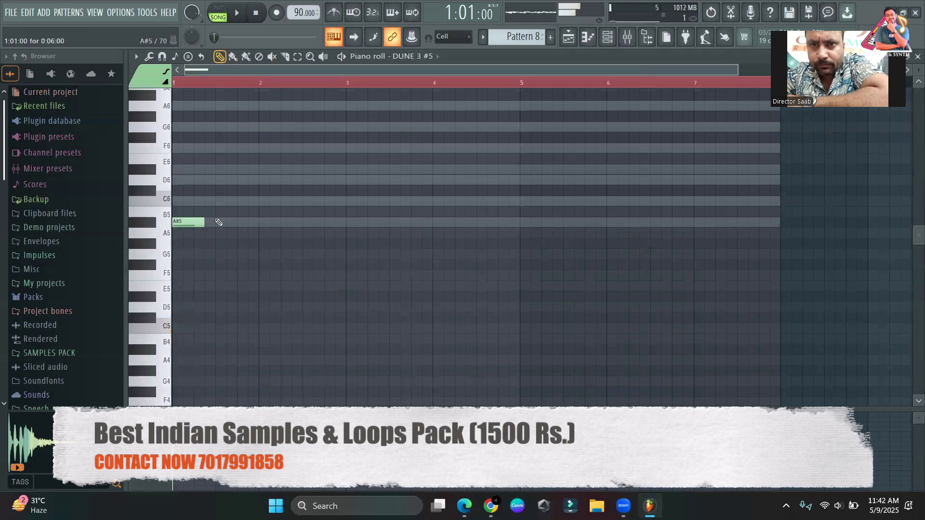
# Shorten the A#5 note to half a beat, add matching C6, A#5 and D6 notes on beats two to four of bar 1, and play them.
pyautogui.click(200, 201)
pyautogui.click(241, 180)
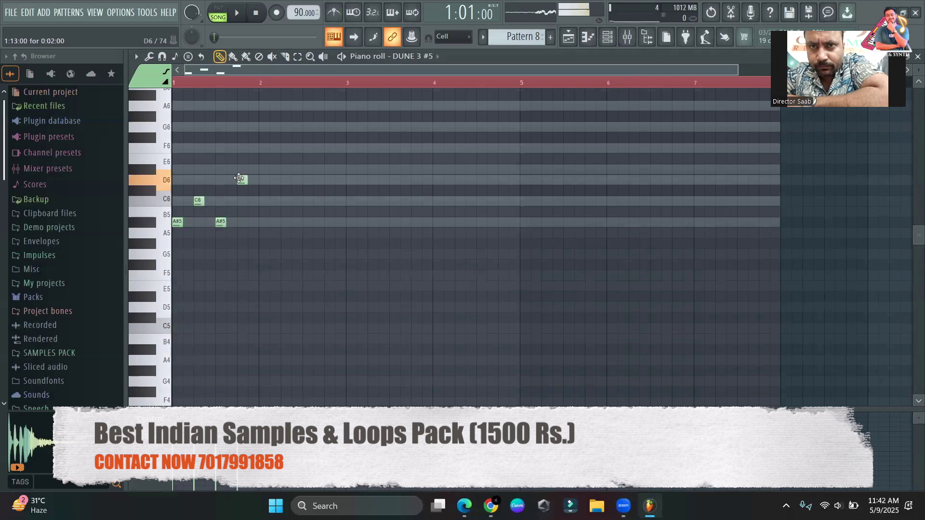
pyautogui.press('space')
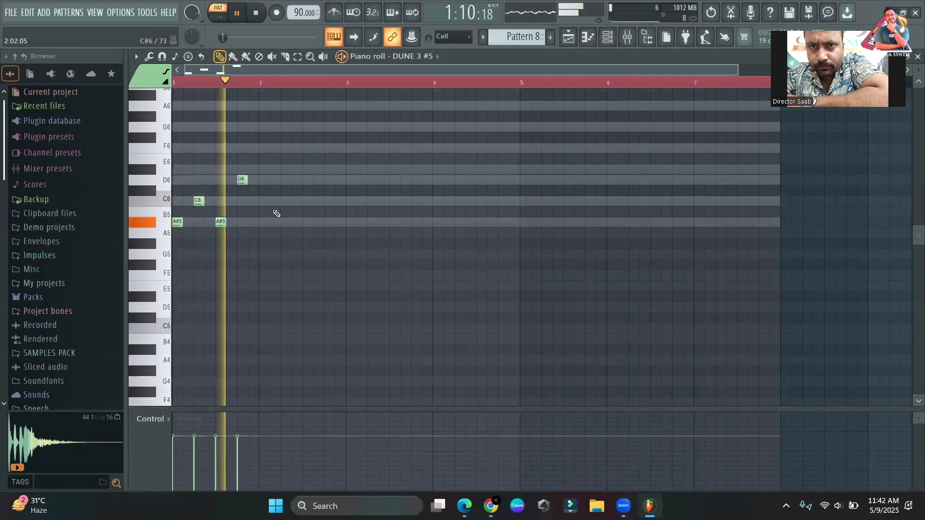
pyautogui.press('space')
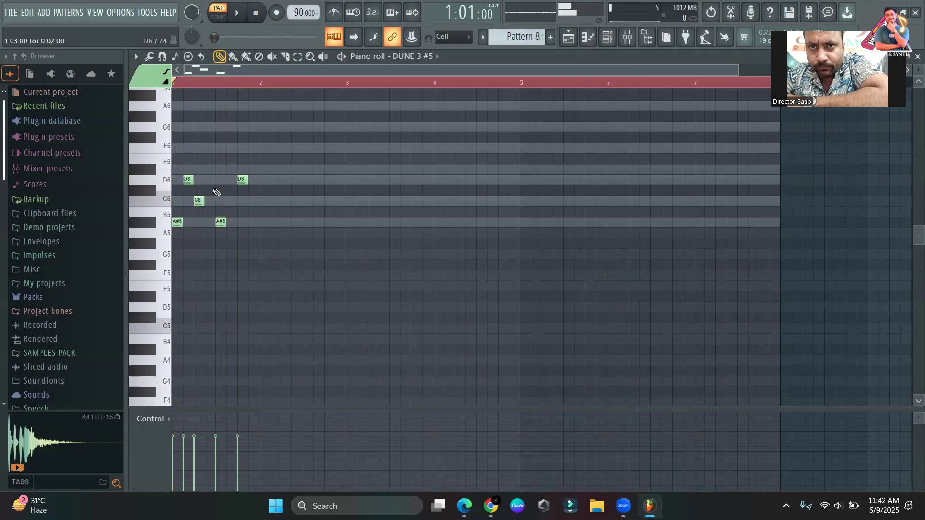
# Insert half-beat D6 and F6 notes in the gaps before and after the C6 in bar 1, and play the melody.
pyautogui.click(208, 148)
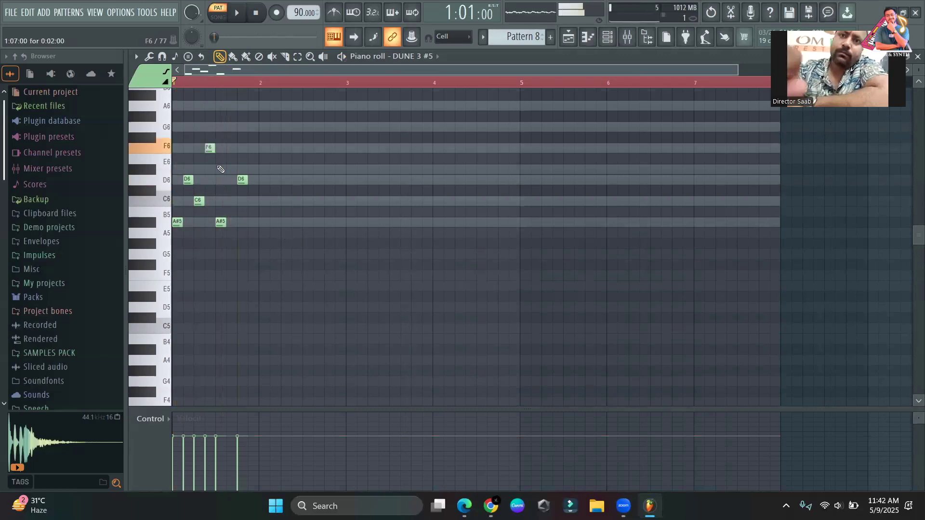
pyautogui.press('space')
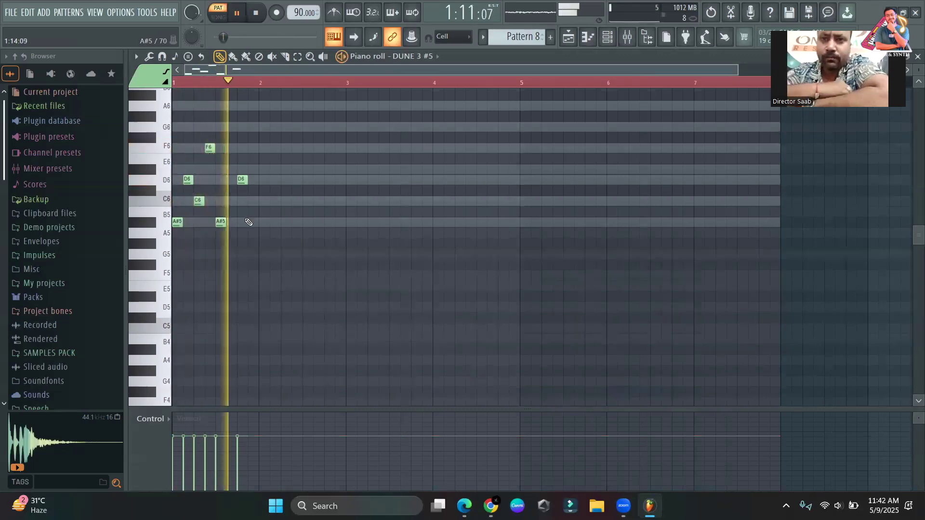
pyautogui.press('space')
# Add a half-beat G6 note between the second A#5 and the last D6 in bar 1, and audition the phrase.
pyautogui.scroll(2, 236, 164)
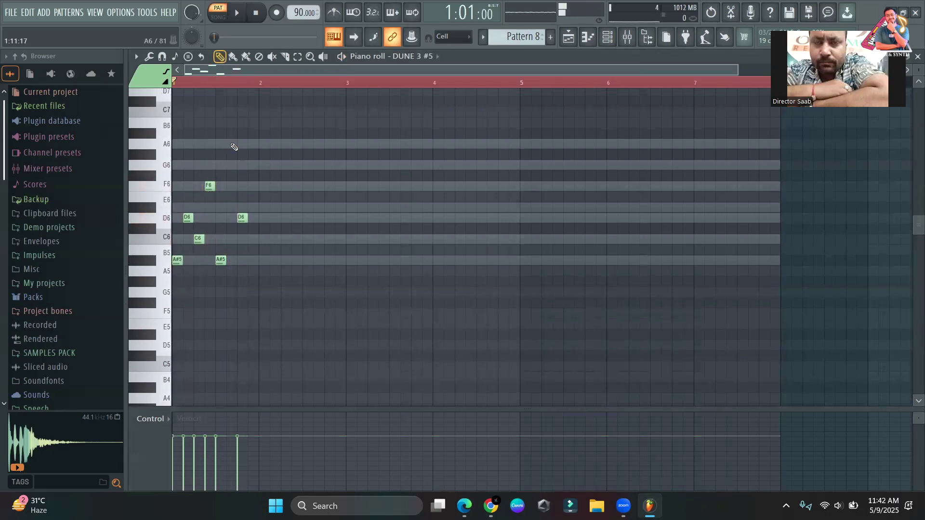
pyautogui.click(230, 143)
pyautogui.press('space')
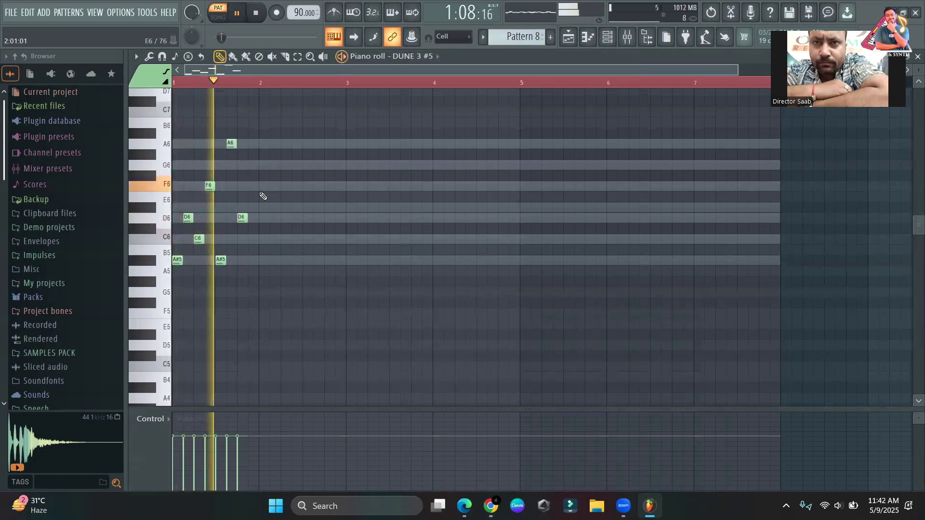
pyautogui.press('space')
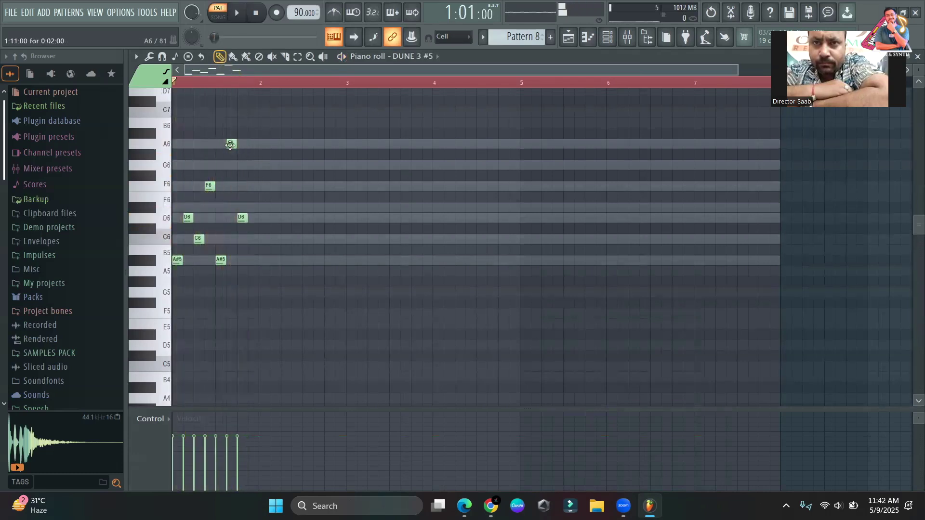
pyautogui.moveTo(229, 145); pyautogui.dragTo(231, 165)
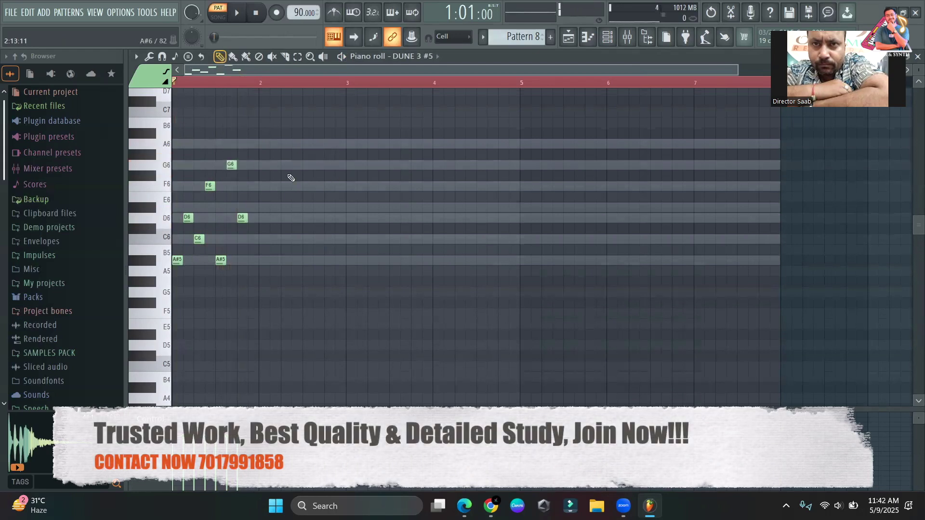
pyautogui.click(305, 155)
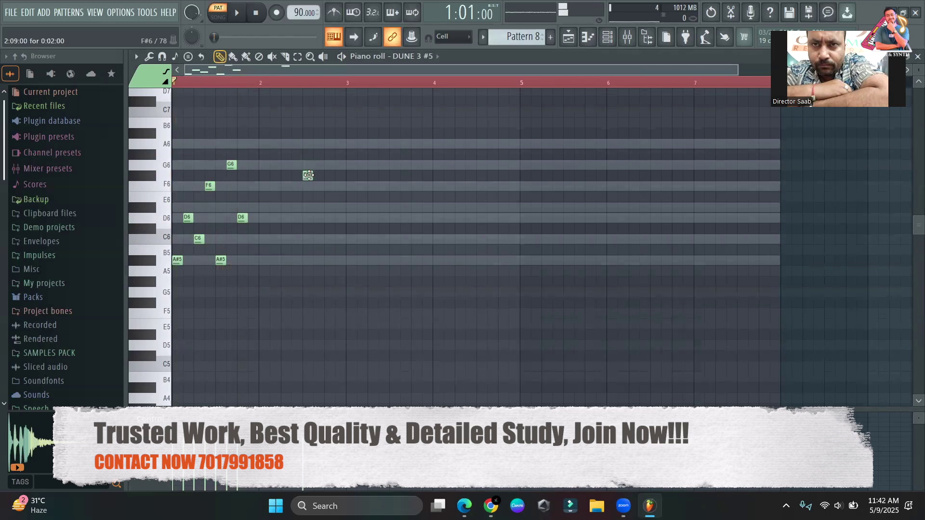
pyautogui.rightClick(308, 176)
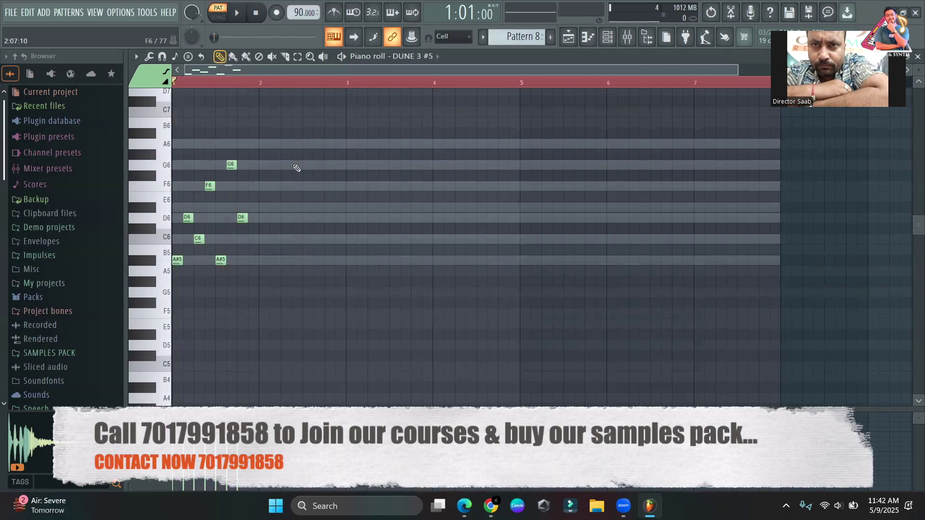
pyautogui.press('space')
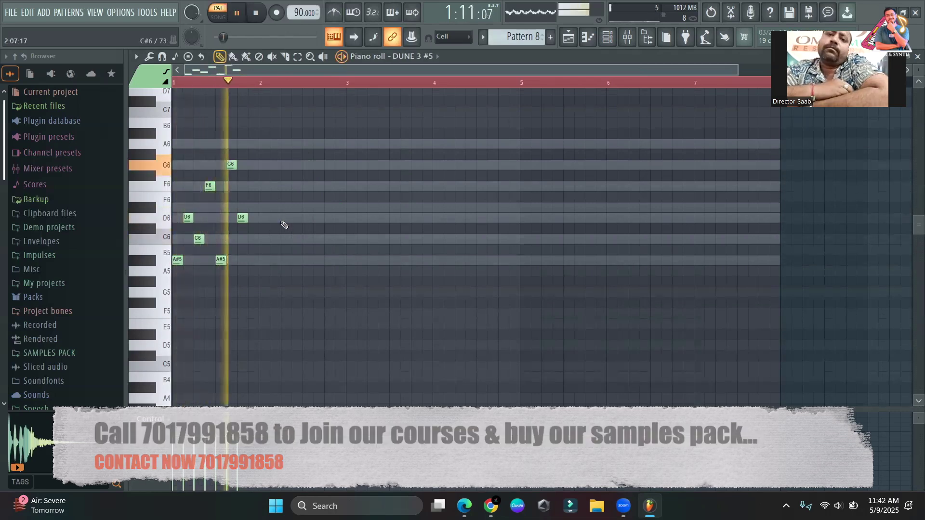
pyautogui.press('space')
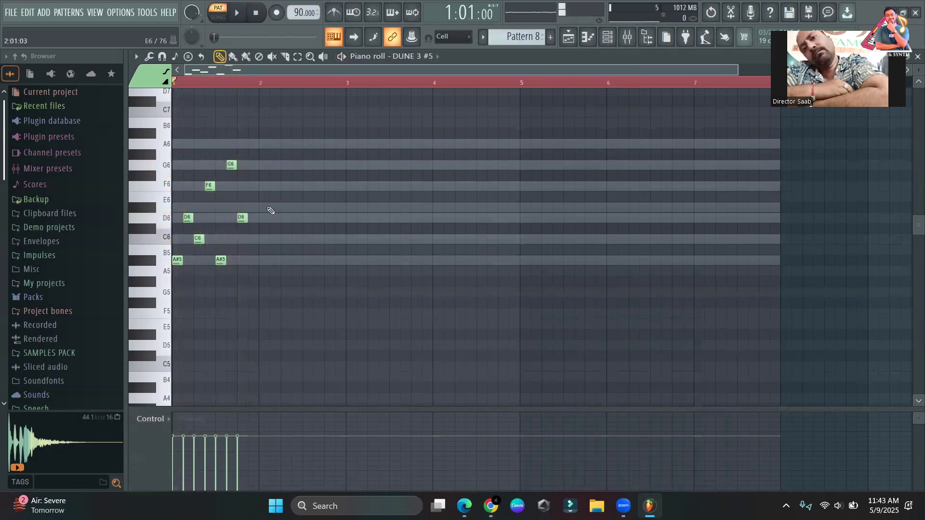
# Fill bar 2 with a two-beat F6 note followed by a two-beat D6 note, and play the two-bar melody.
pyautogui.click(262, 187)
pyautogui.moveTo(269, 188); pyautogui.dragTo(296, 188)
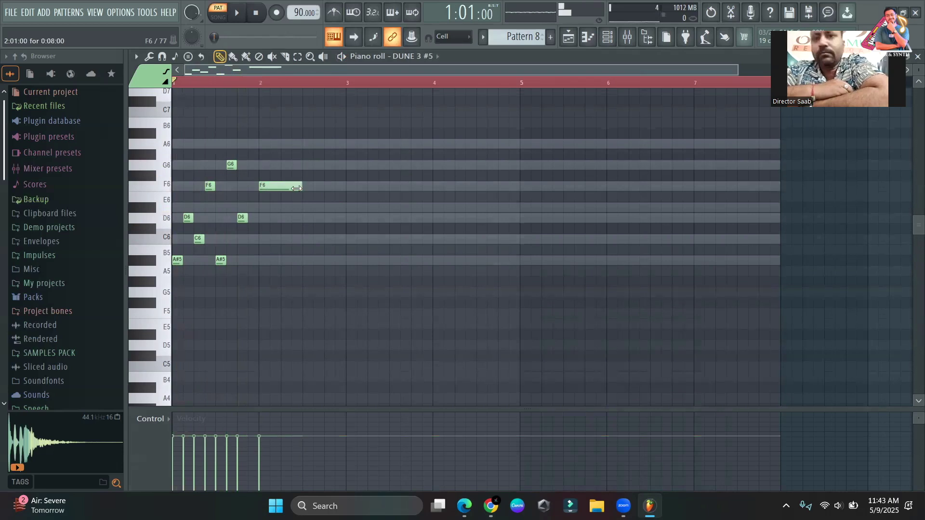
pyautogui.click(305, 218)
pyautogui.press('space')
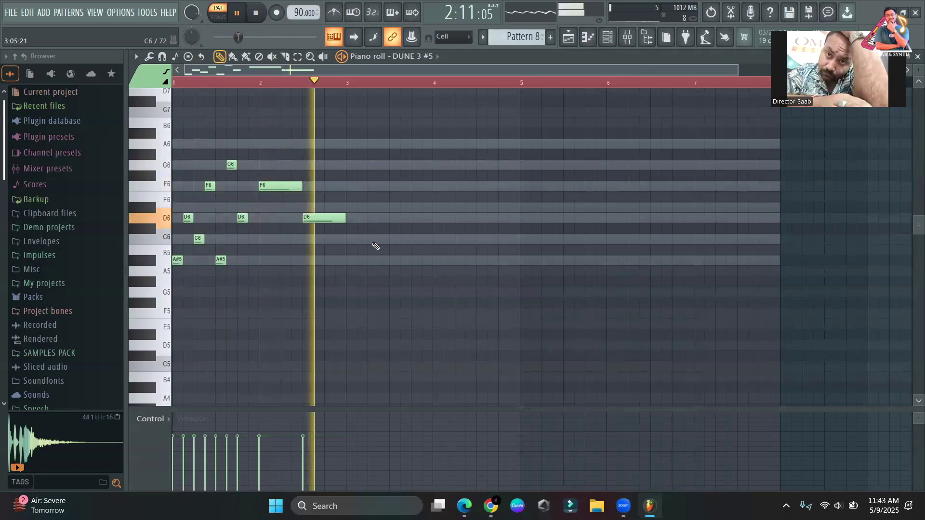
pyautogui.press('space')
# Duplicate the two-bar melody at bars 3, 5 and 7 so it fills eight bars.
pyautogui.hotkey('ctrl', 'a')
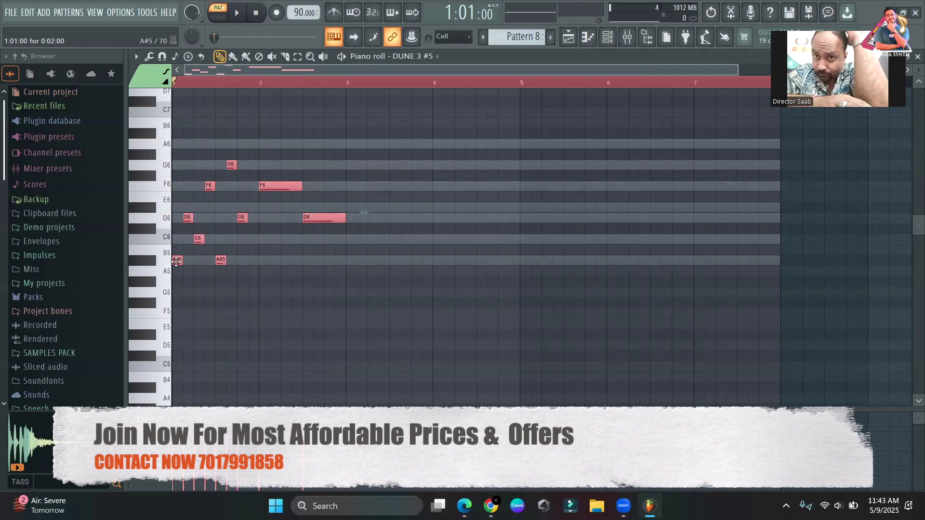
pyautogui.moveTo(176, 260); pyautogui.dragTo(351, 263)
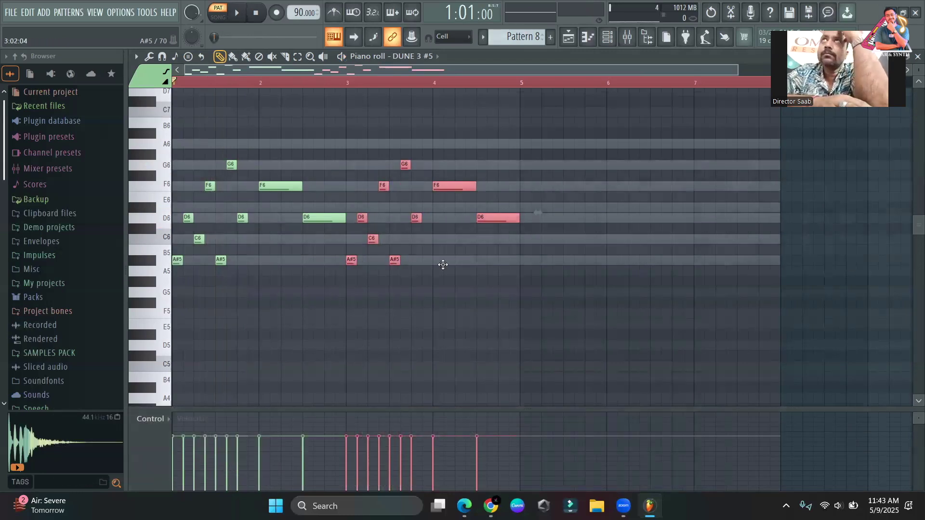
pyautogui.hotkey('ctrl', 'b')
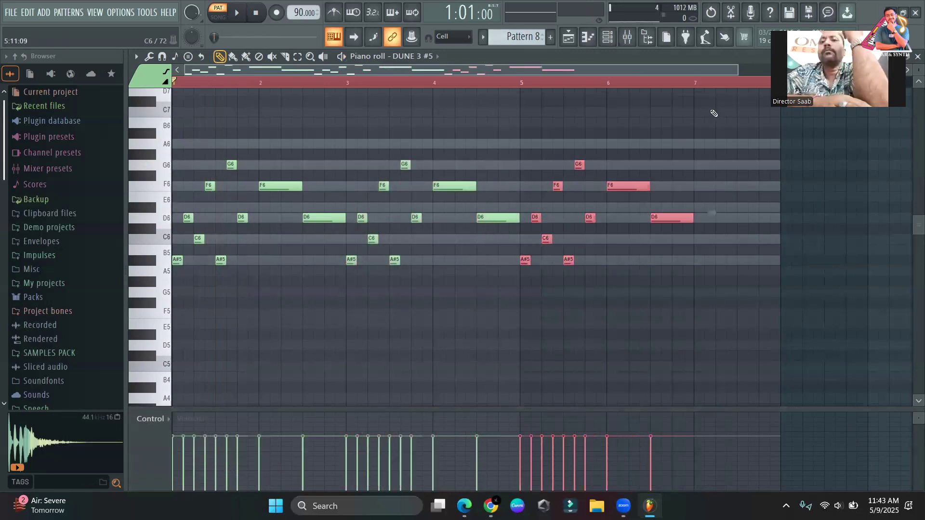
pyautogui.moveTo(734, 71); pyautogui.dragTo(766, 72)
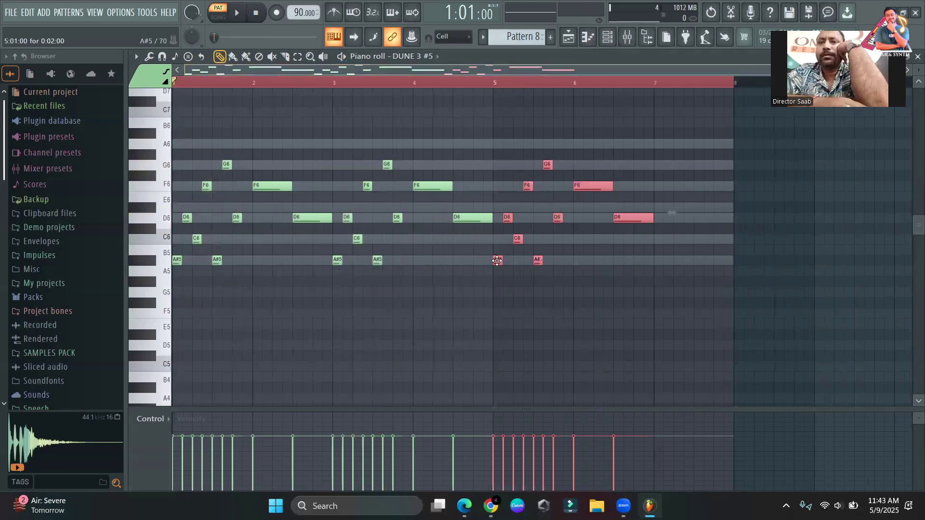
pyautogui.hotkey('ctrl', 'b')
pyautogui.press('shift')
pyautogui.press('shift')
pyautogui.press('shift')
pyautogui.press('shift')
pyautogui.press('shift')
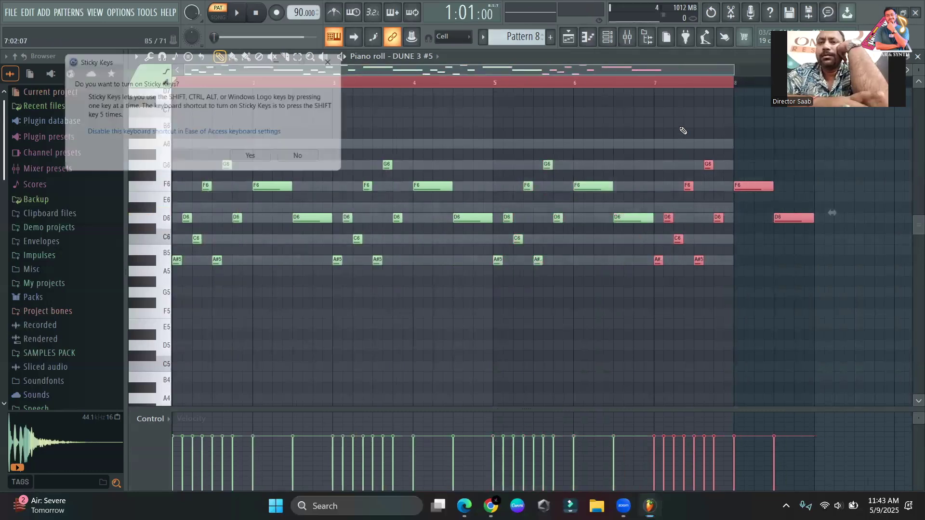
pyautogui.click(327, 61)
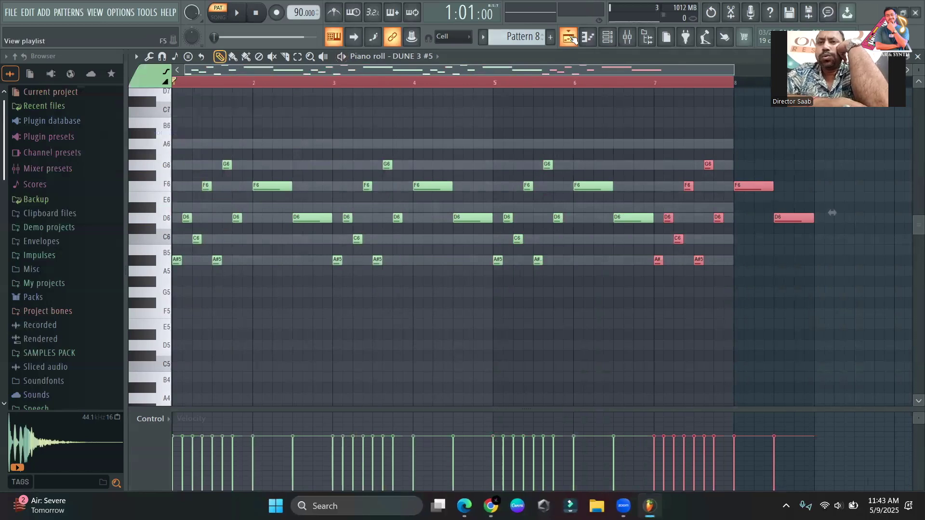
# Place Pattern 8 on playlist Track 4 at bars 1 and 9.
pyautogui.click(568, 37)
pyautogui.click(424, 233)
pyautogui.moveTo(470, 240); pyautogui.dragTo(336, 193)
pyautogui.click(527, 211)
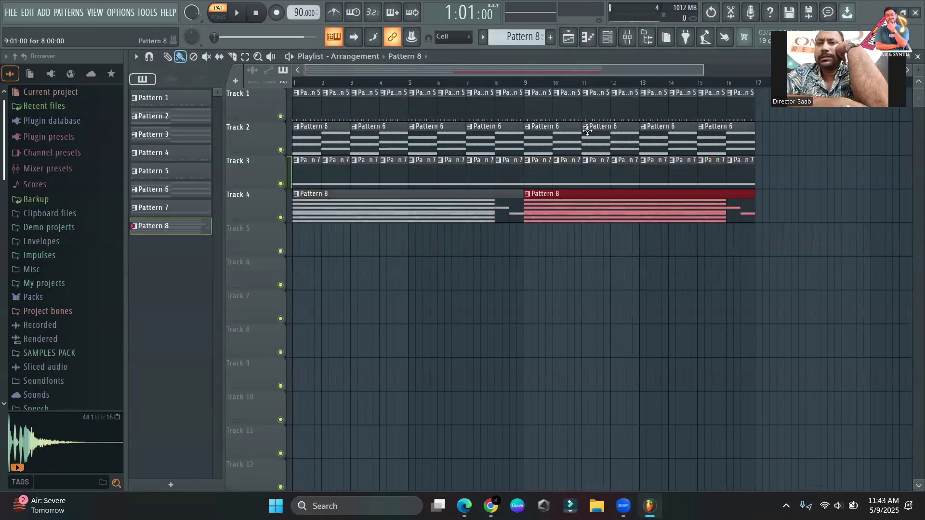
# Play the arrangement in song mode and clear the Pattern 5 and Pattern 7 clips from bars 1 and 2.
pyautogui.click(221, 17)
pyautogui.press('space')
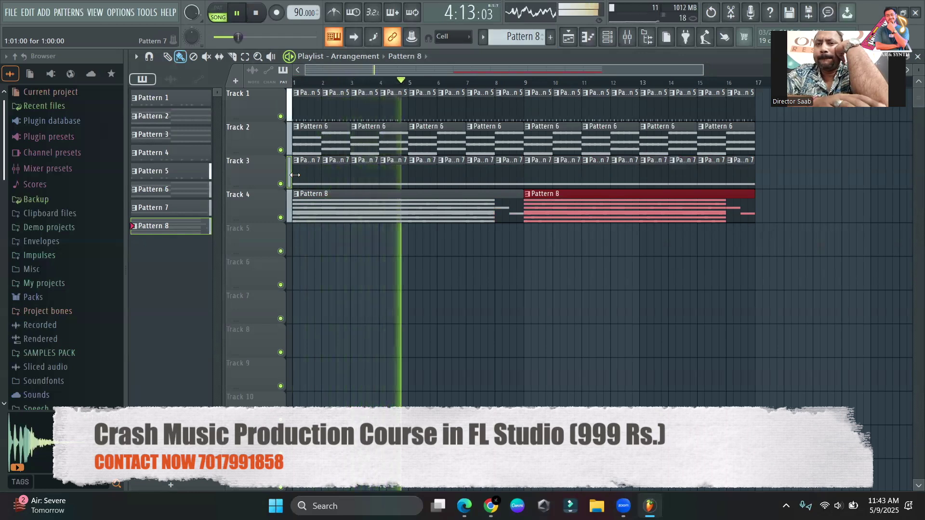
pyautogui.press('space')
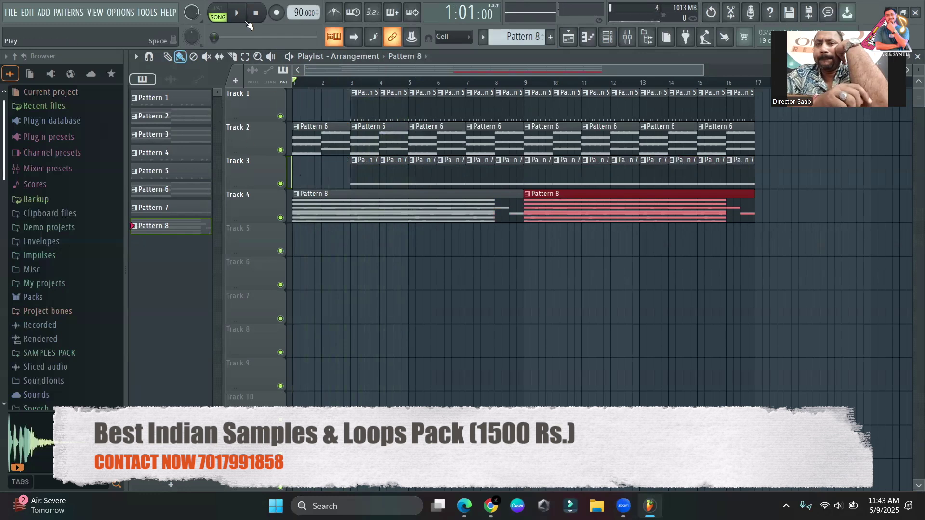
# Delete the Pattern 5 clips from bars 3 and 4 of Track 1 while auditioning the arrangement.
pyautogui.press('space')
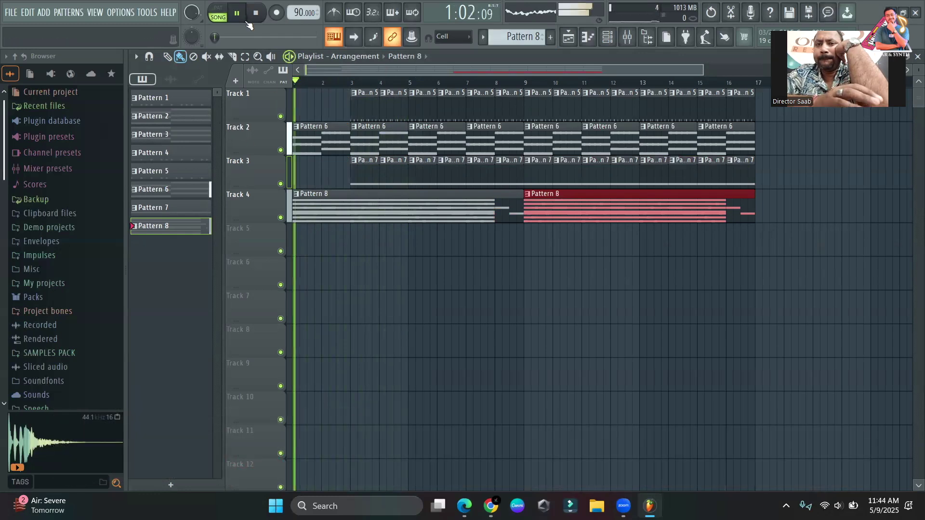
pyautogui.rightClick(398, 110)
pyautogui.rightClick(357, 113)
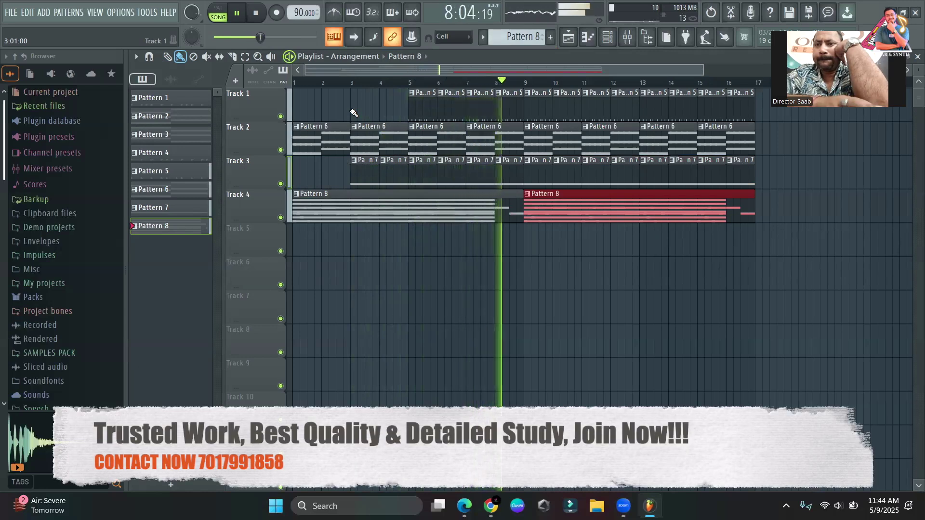
pyautogui.press('space')
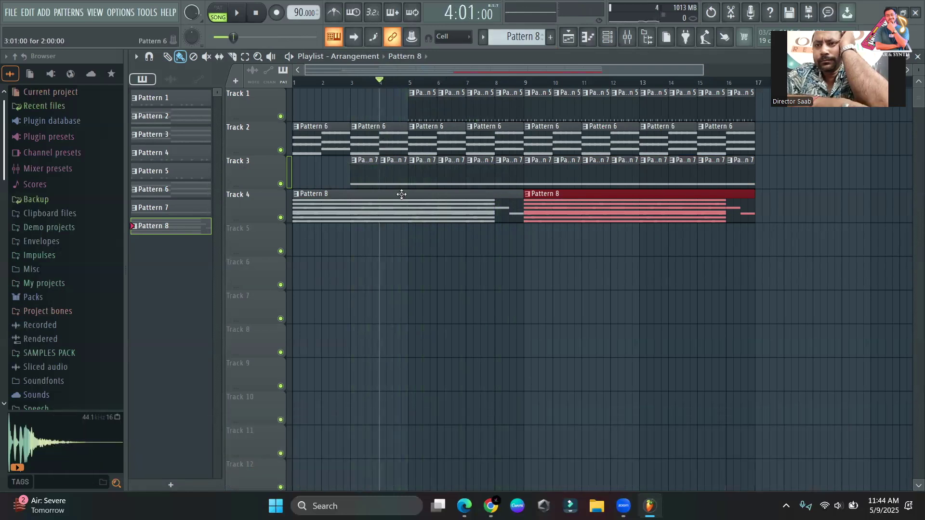
# Find the DL Breaker loop in the Packs Loops folder and place it on Track 5 just before bar 5.
pyautogui.scroll(-2, 111, 299)
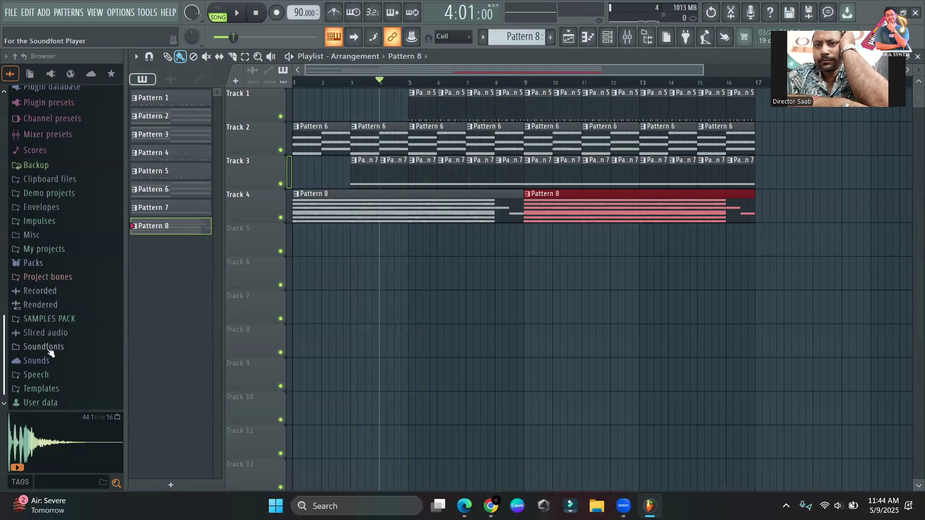
pyautogui.click(48, 266)
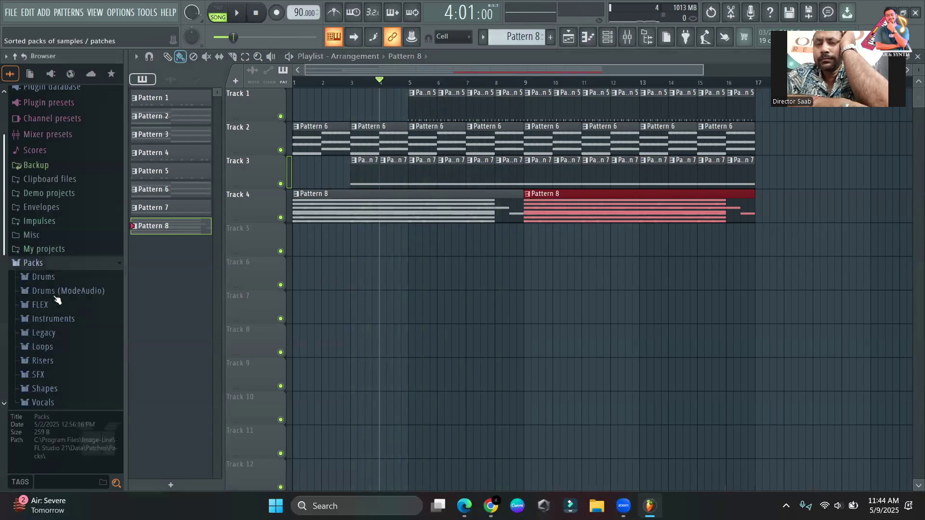
pyautogui.scroll(-5, 58, 303)
pyautogui.click(59, 175)
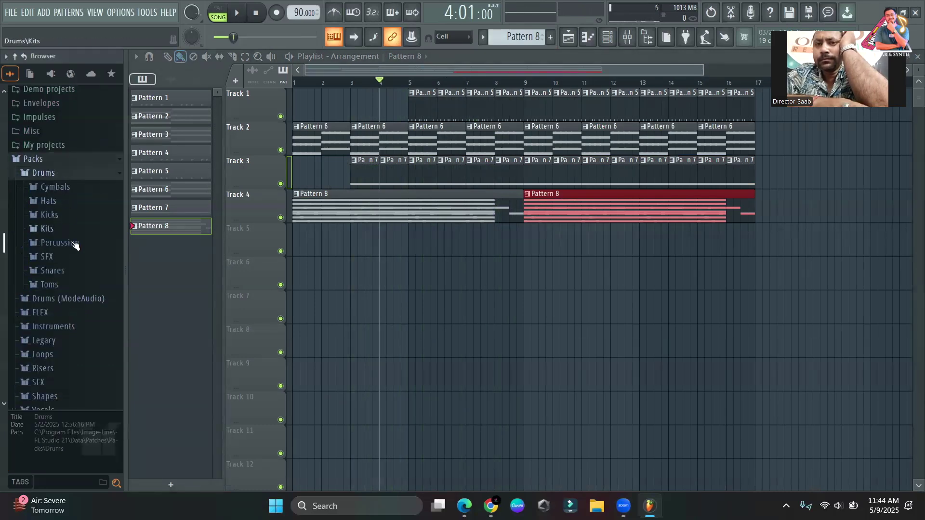
pyautogui.click(59, 357)
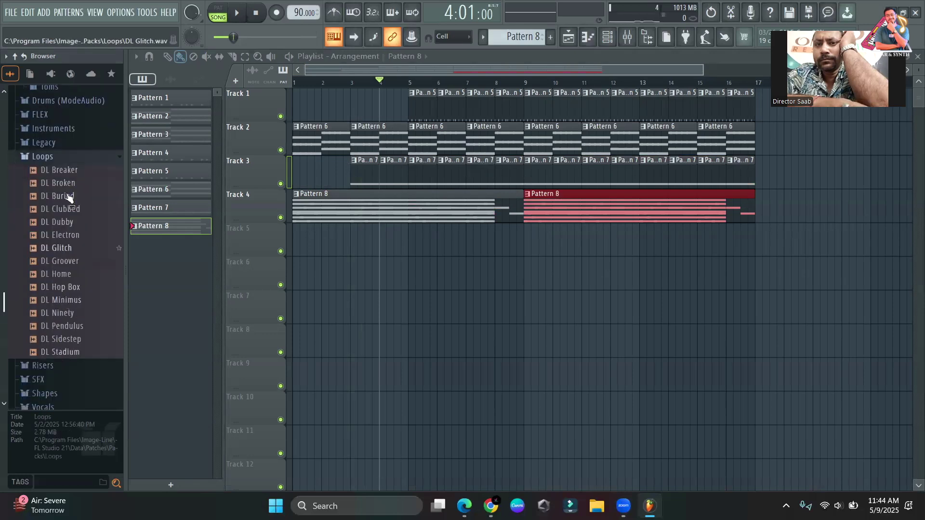
pyautogui.click(70, 172)
pyautogui.moveTo(240, 228); pyautogui.dragTo(363, 254)
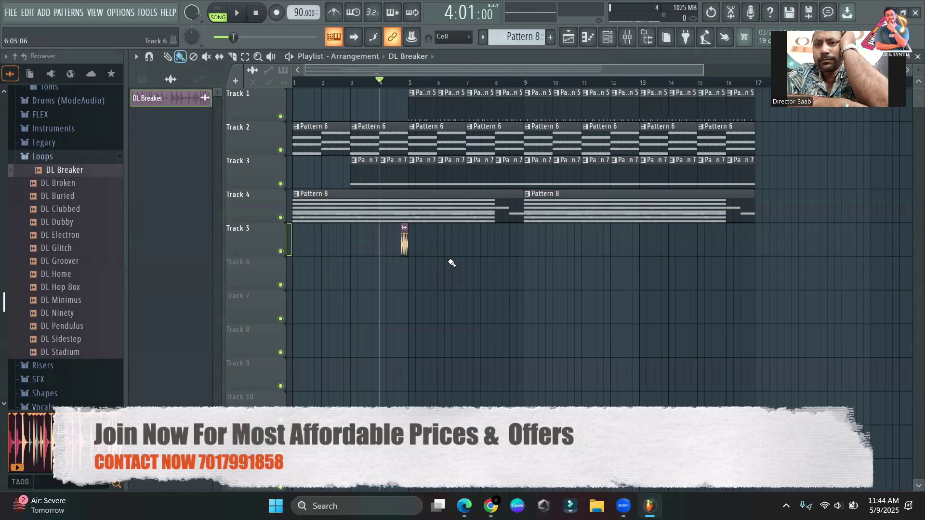
# Audition the DL Breaker clip within the arrangement, inspect its channel settings, and replay from bar 3.
pyautogui.press('space')
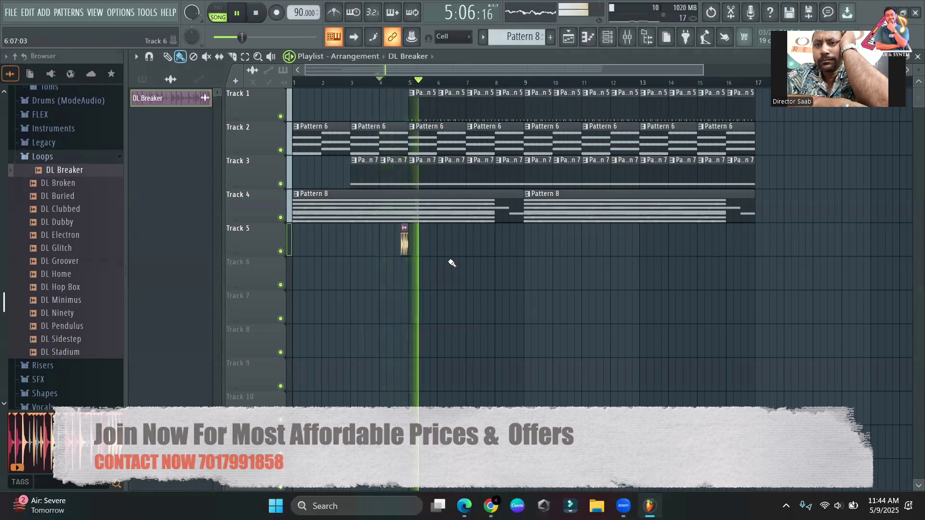
pyautogui.press('space')
pyautogui.doubleClick(404, 249)
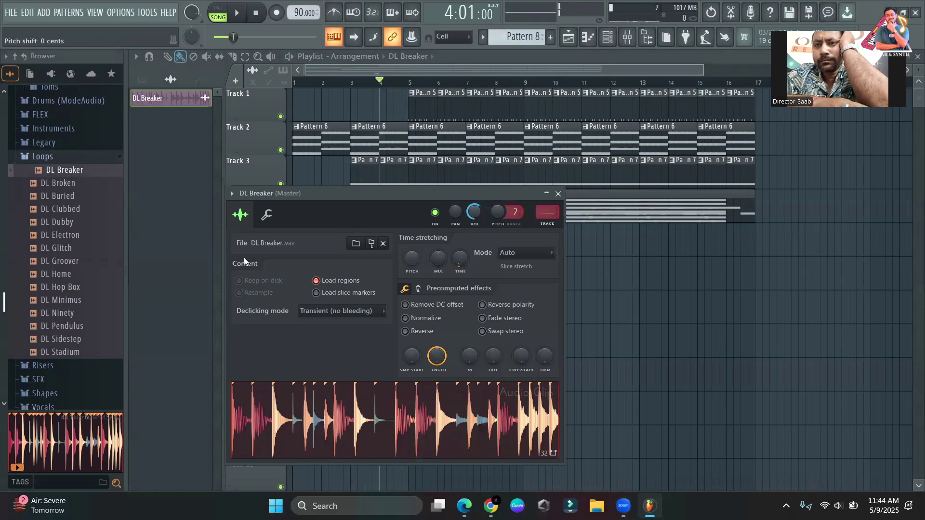
pyautogui.press('Escape')
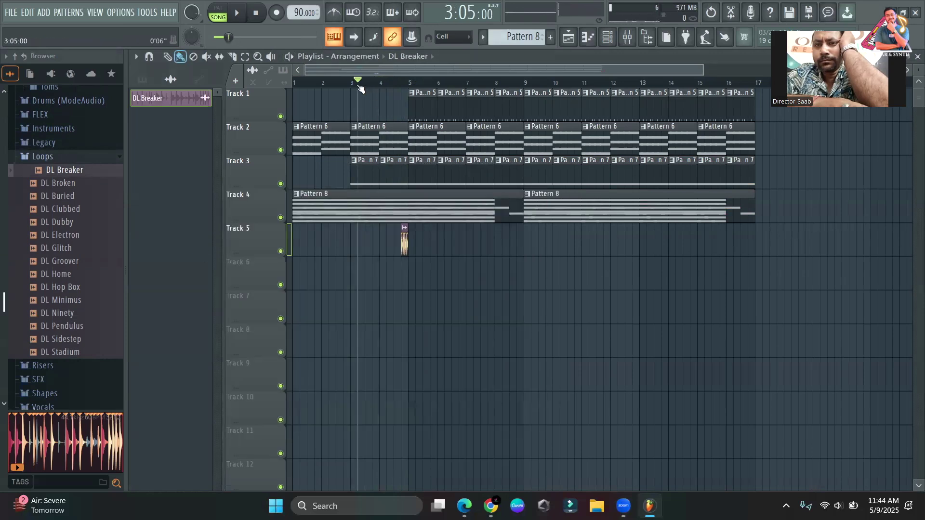
pyautogui.press('space')
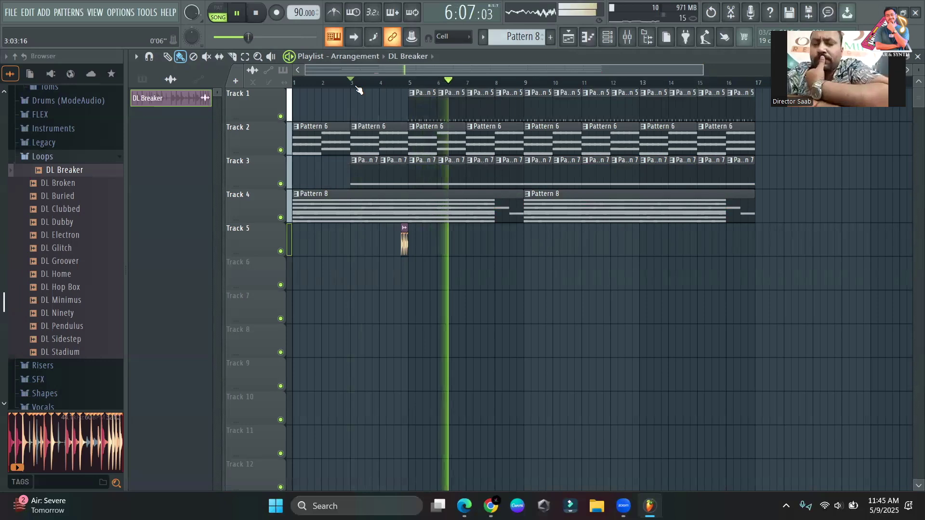
pyautogui.press('space')
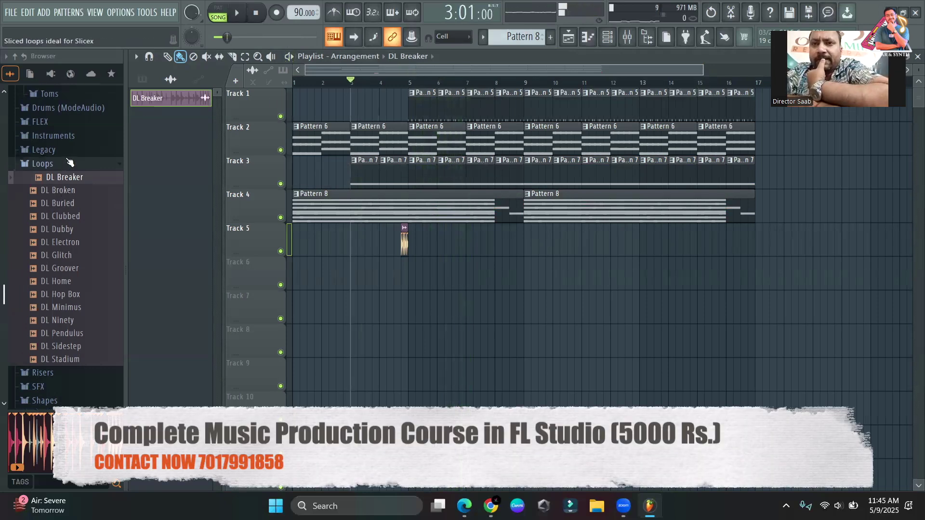
# Audition cymbal samples from the Drums pack and place Broken Crash on Track 6 at bar 5.
pyautogui.click(69, 158)
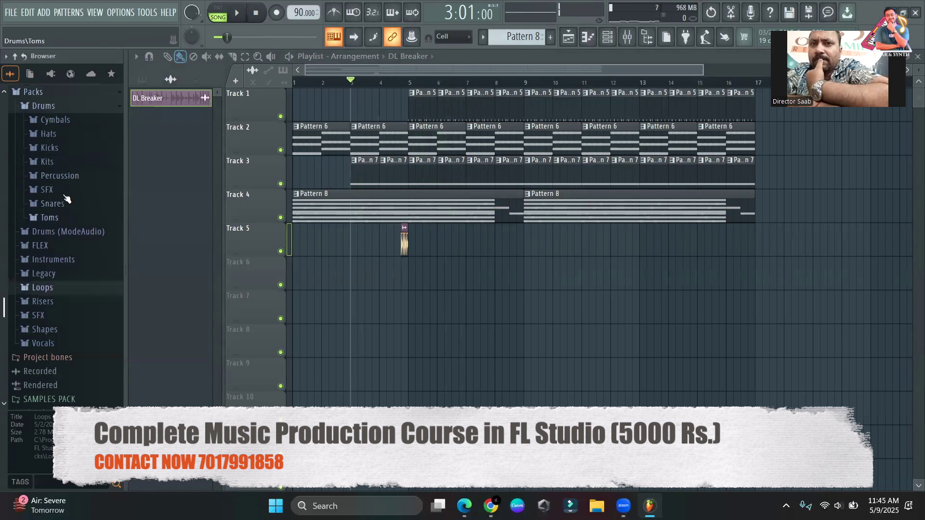
pyautogui.click(63, 121)
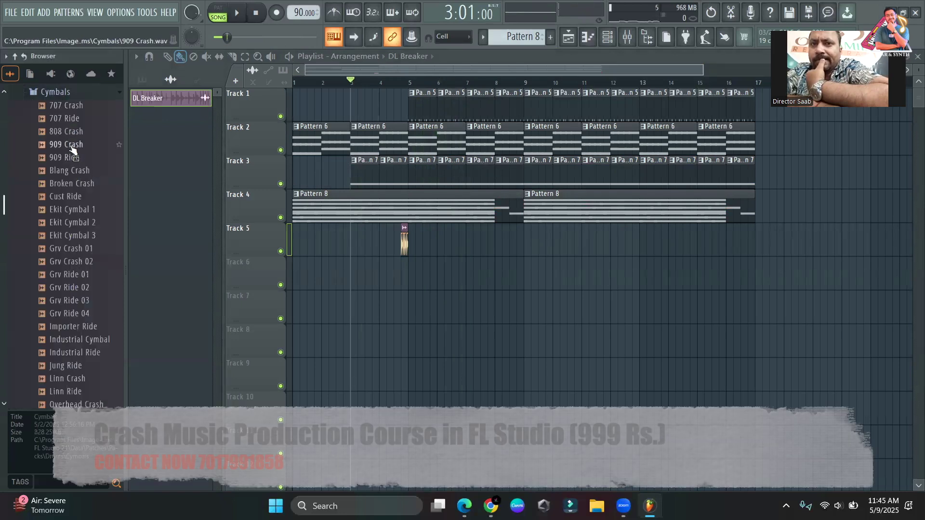
pyautogui.click(72, 144)
pyautogui.click(72, 133)
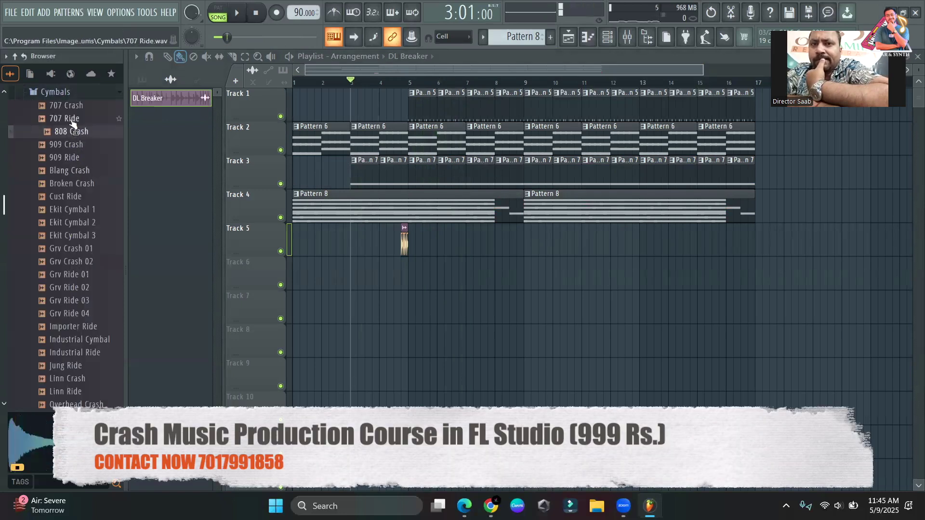
pyautogui.click(71, 150)
pyautogui.click(76, 172)
pyautogui.click(79, 186)
pyautogui.moveTo(79, 187); pyautogui.dragTo(410, 279)
# Play the arrangement from bar 4 to hear Broken Crash, inspect its channel settings, and listen to the arrangement again.
pyautogui.click(398, 86)
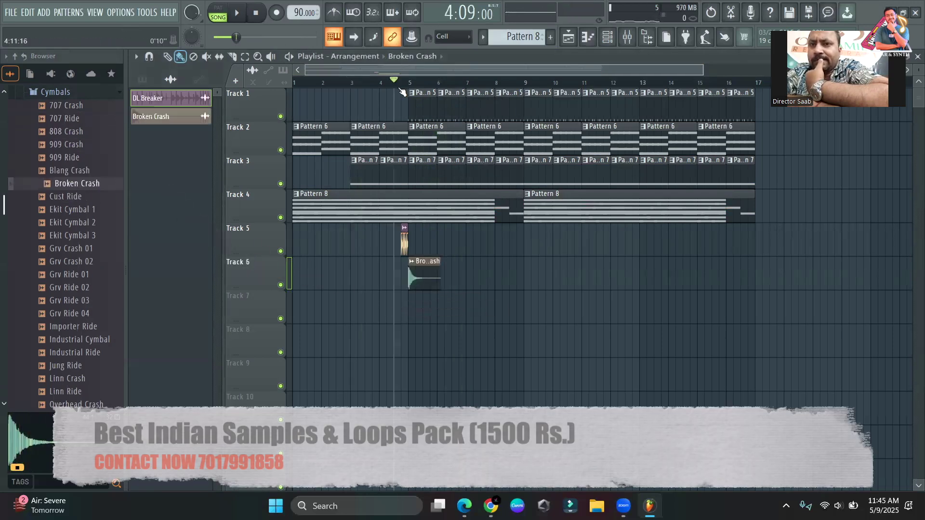
pyautogui.press('space')
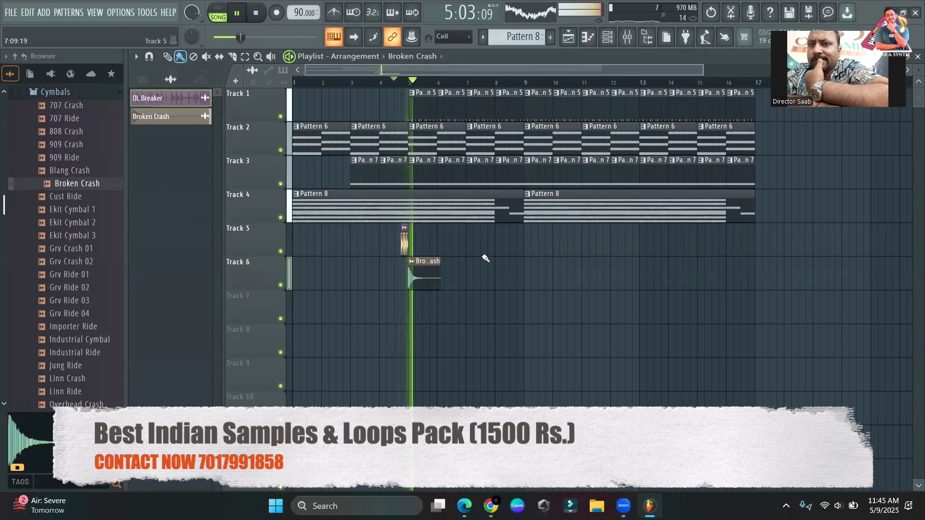
pyautogui.press('space')
pyautogui.doubleClick(430, 285)
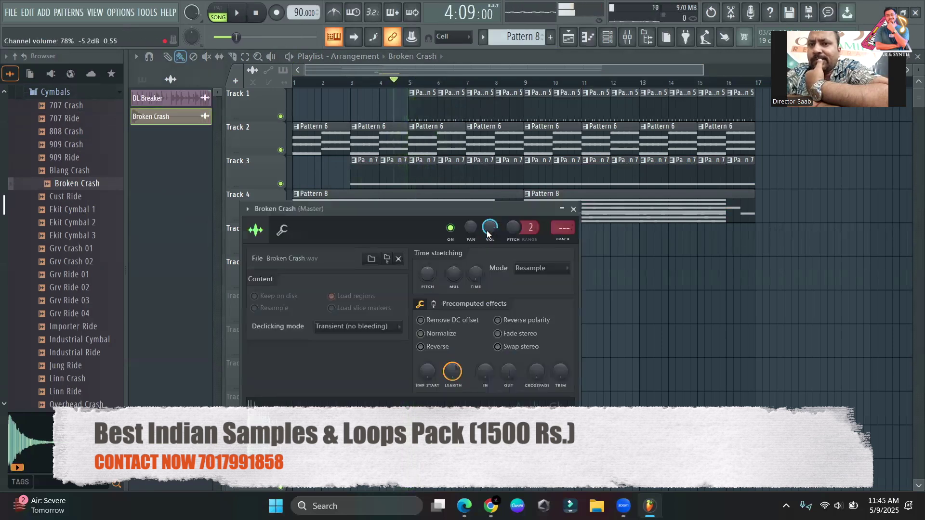
pyautogui.moveTo(405, 81); pyautogui.dragTo(243, 116)
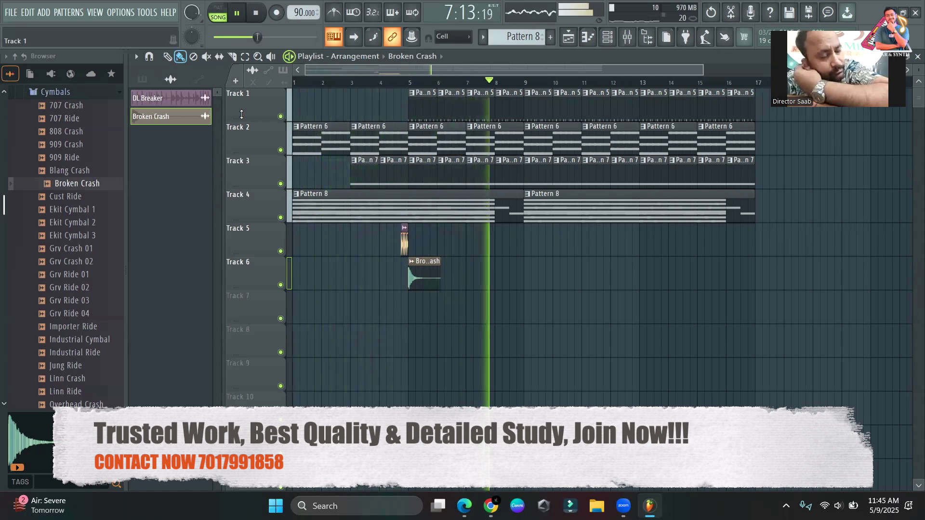
pyautogui.press('space')
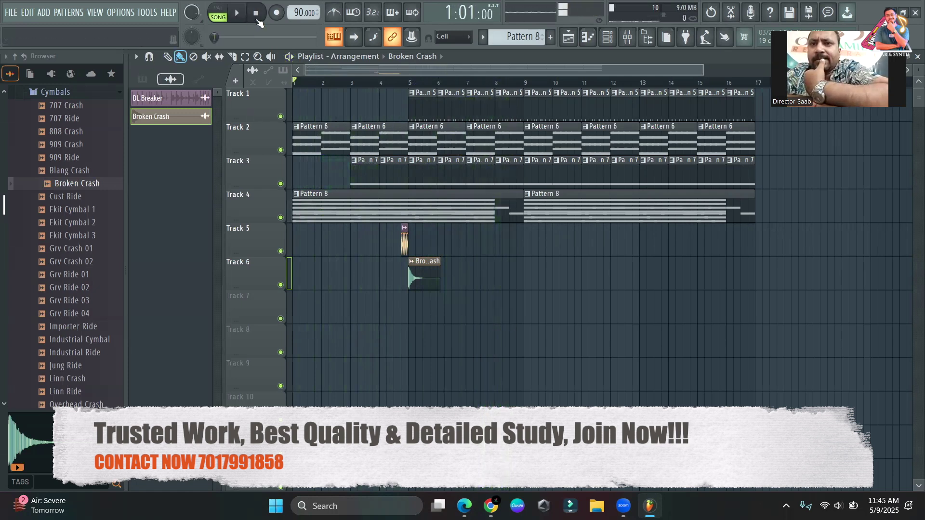
# Export the arrangement as an MP3 file named MY BEAT in the Music folder.
pyautogui.click(12, 12)
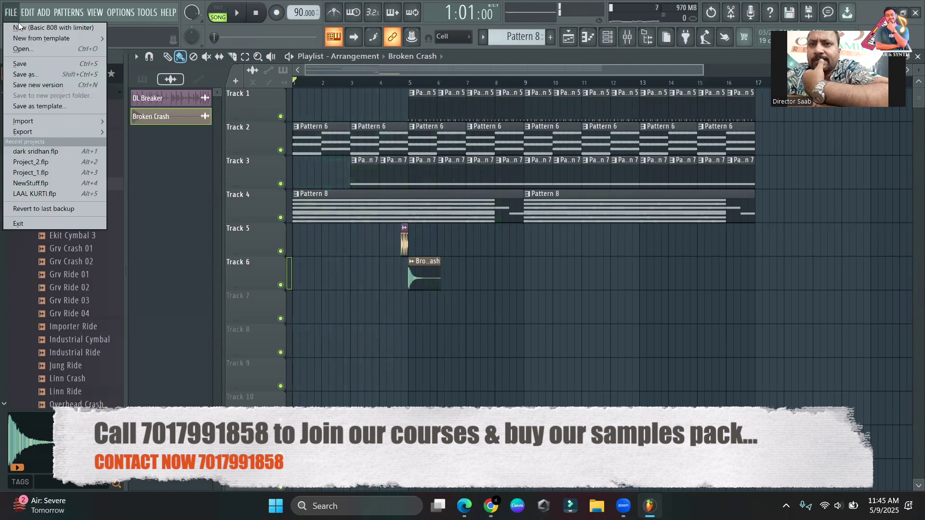
pyautogui.moveTo(51, 136)
pyautogui.click(127, 152)
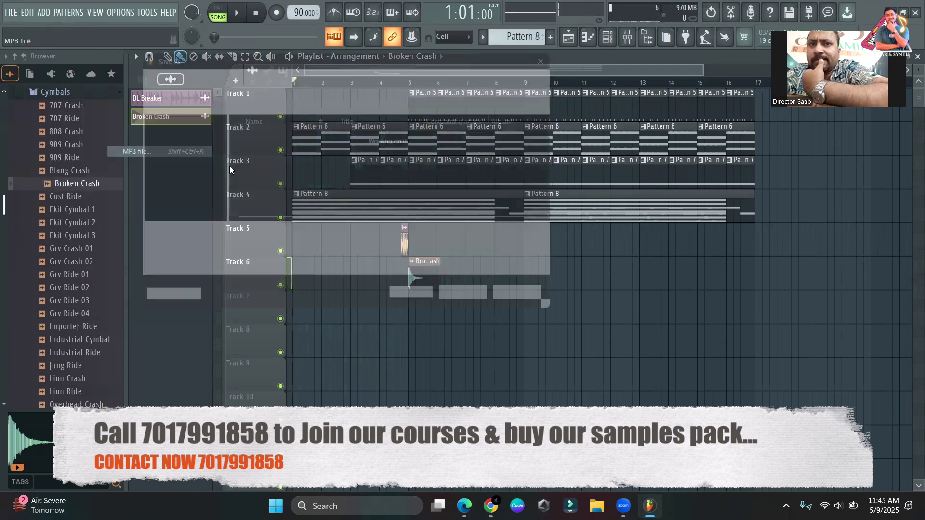
pyautogui.scroll(-1, 195, 200)
pyautogui.click(179, 194)
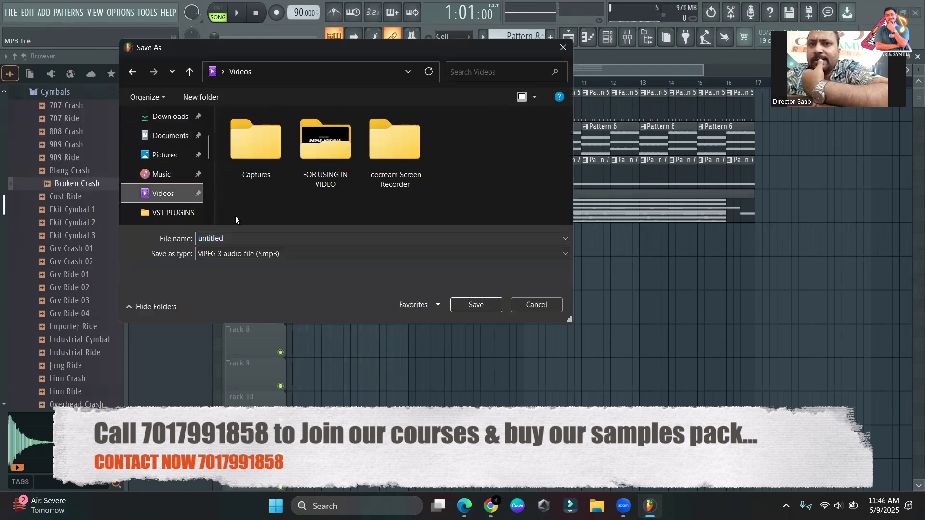
pyautogui.click(162, 174)
pyautogui.scroll(-1, 313, 202)
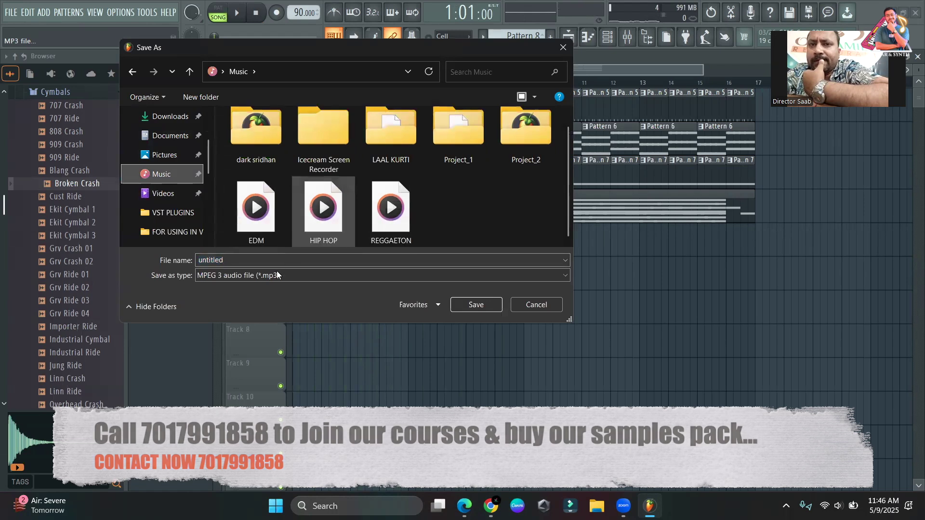
pyautogui.click(276, 256)
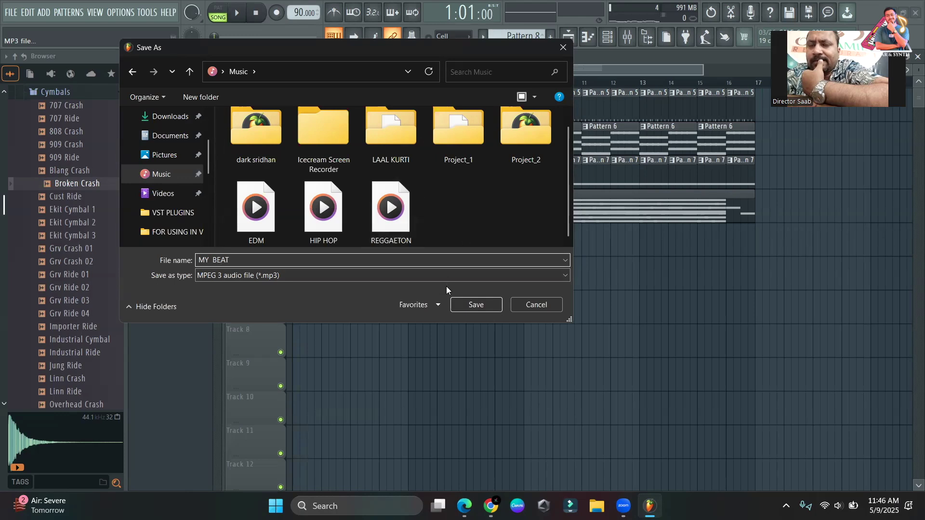
pyautogui.click(470, 308)
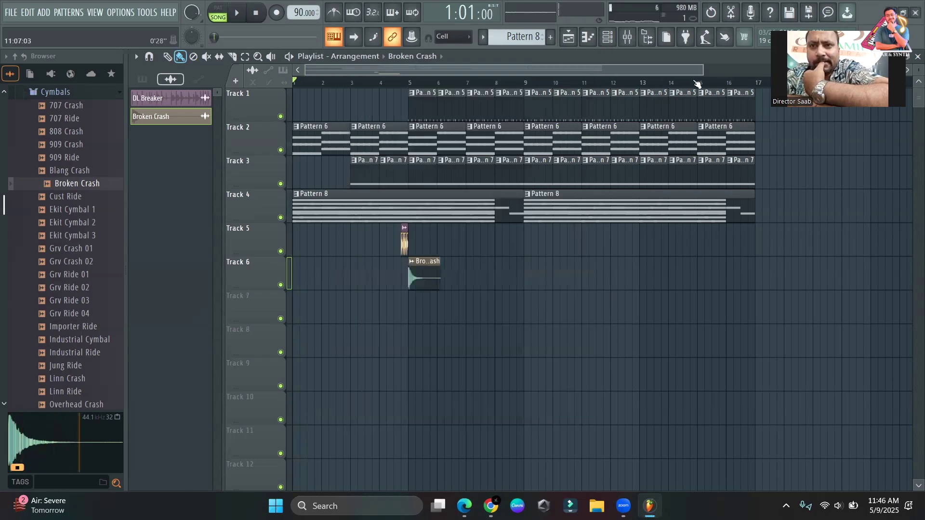
# Delete all the Pattern 5 clips from Track 1 of the playlist, from bar 5 through bar 16.
pyautogui.moveTo(701, 72); pyautogui.dragTo(742, 72)
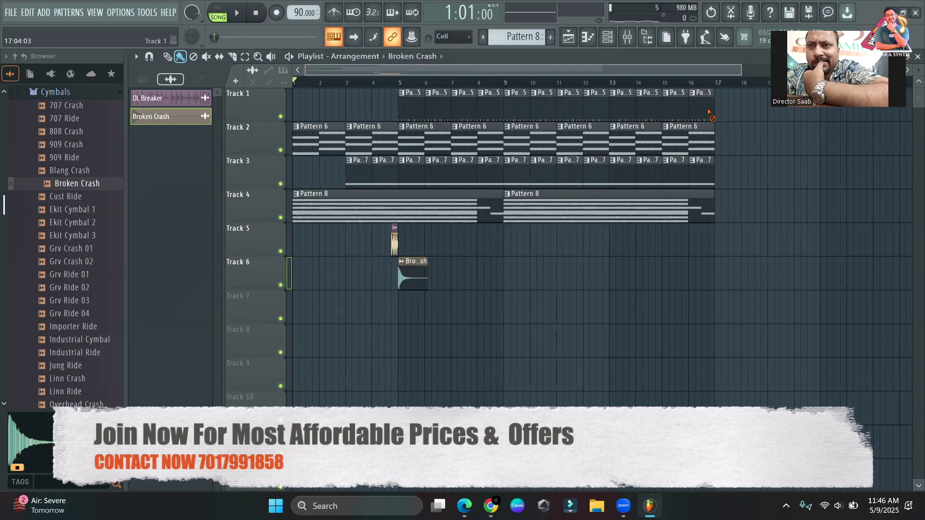
pyautogui.rightClick(702, 106)
pyautogui.rightClick(675, 106)
pyautogui.rightClick(649, 106)
pyautogui.rightClick(622, 106)
pyautogui.rightClick(596, 106)
pyautogui.rightClick(569, 105)
pyautogui.rightClick(542, 104)
pyautogui.rightClick(427, 105)
pyautogui.rightClick(411, 106)
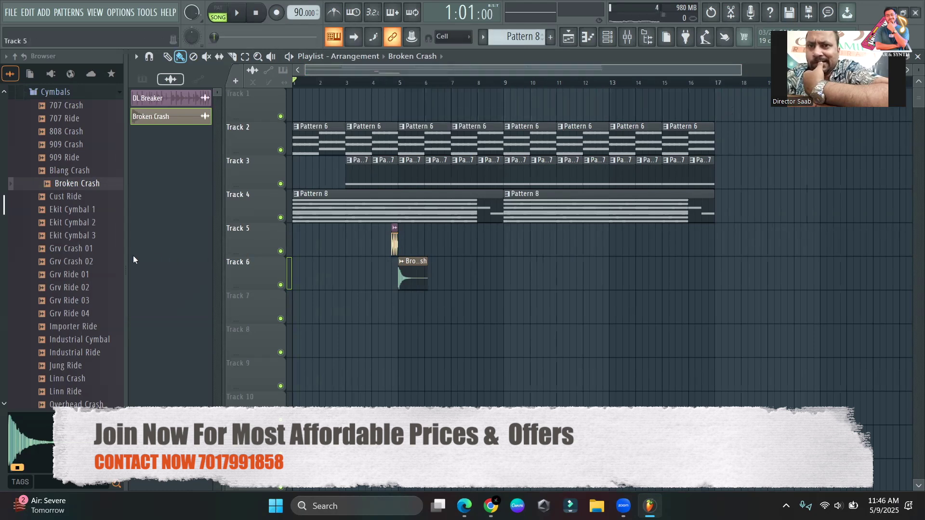
# Browse to the Loops pack and audition several DL loops, including Hop Box, Minimus, Electron, Stadium and Sidestep.
pyautogui.click(17, 57)
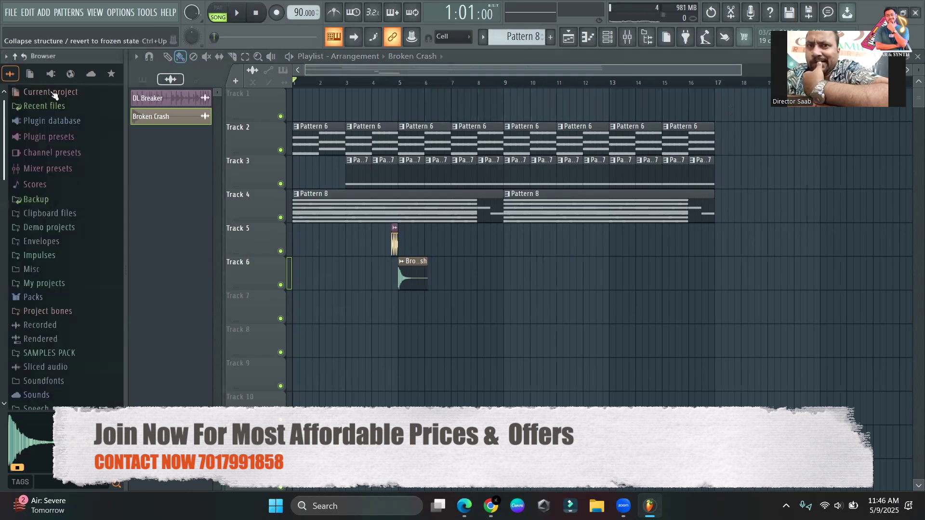
pyautogui.scroll(-1, 86, 286)
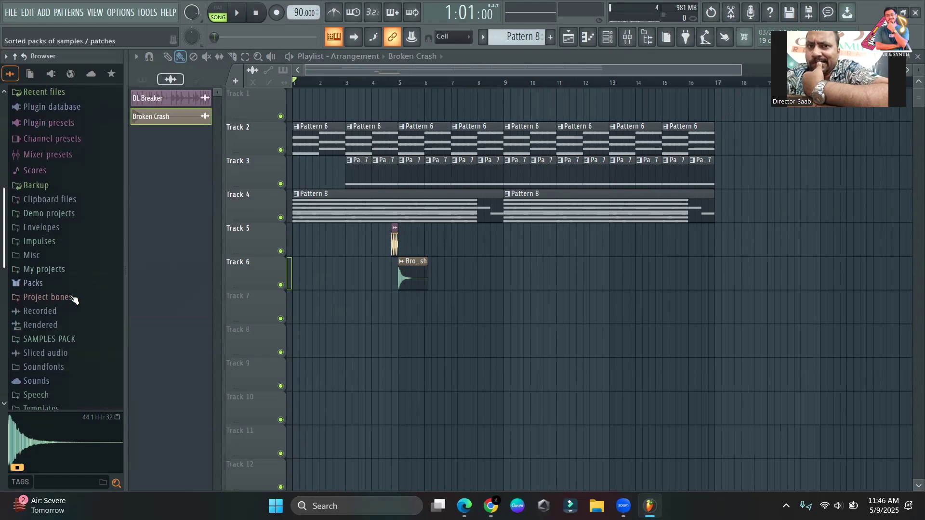
pyautogui.click(33, 283)
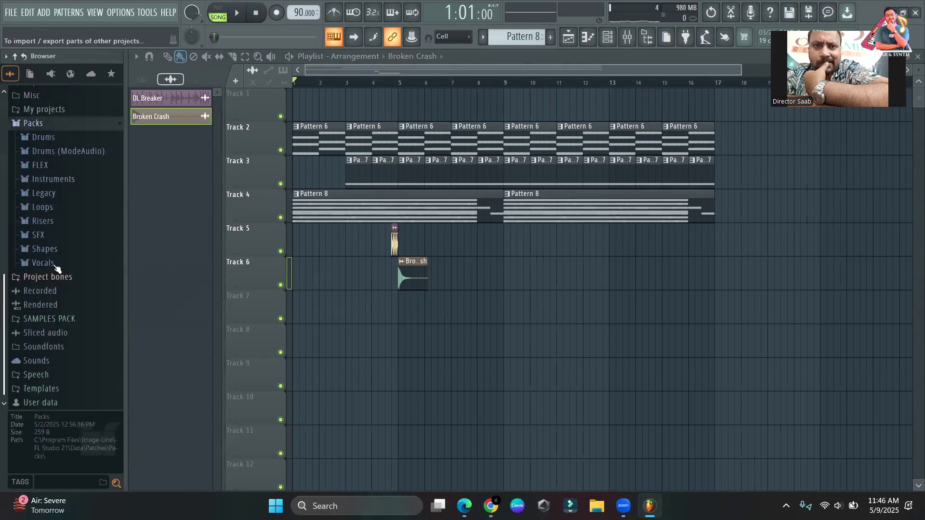
pyautogui.click(53, 210)
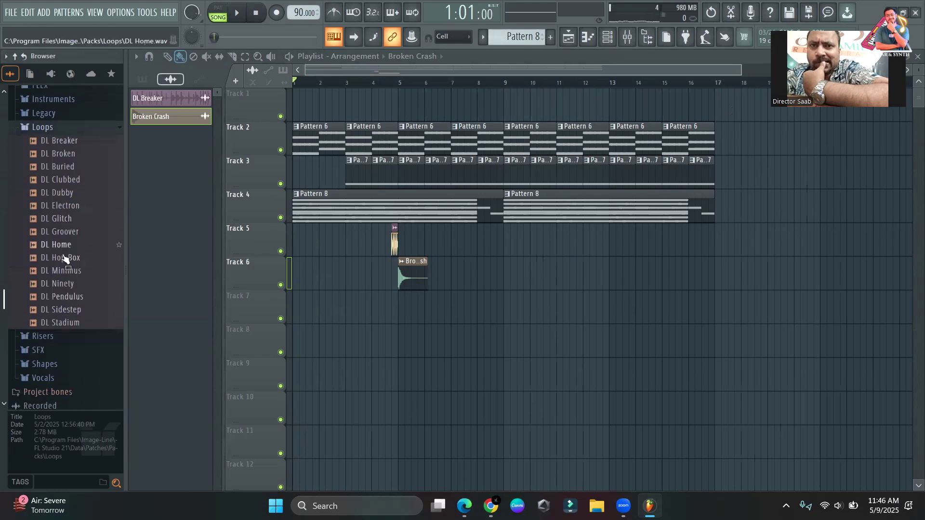
pyautogui.click(65, 259)
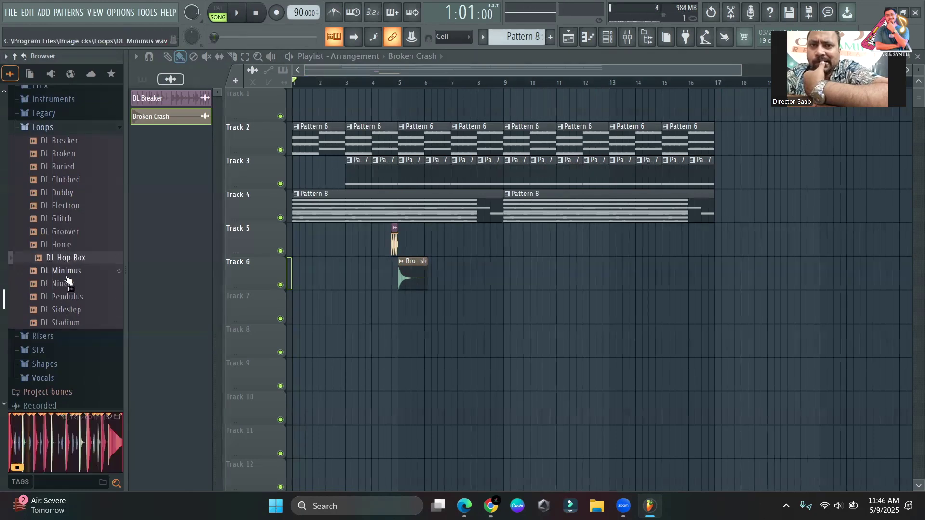
pyautogui.click(66, 274)
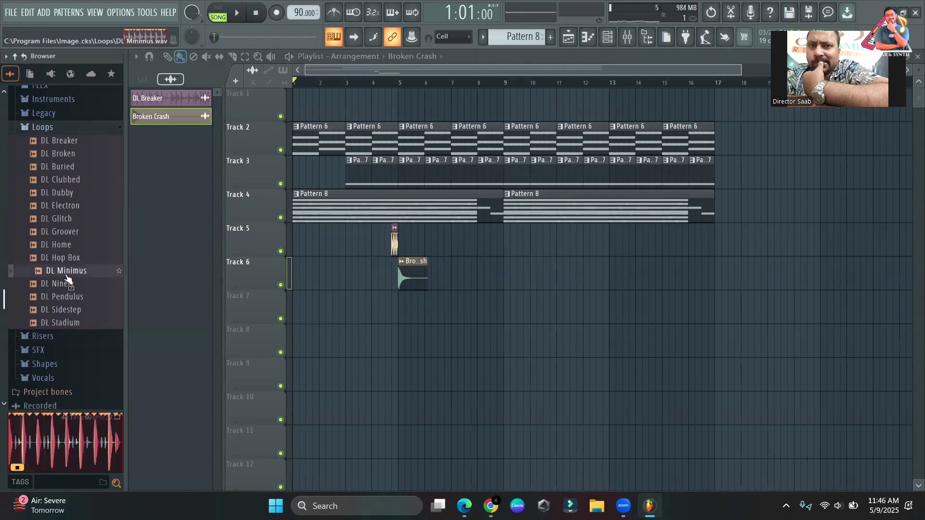
pyautogui.click(65, 206)
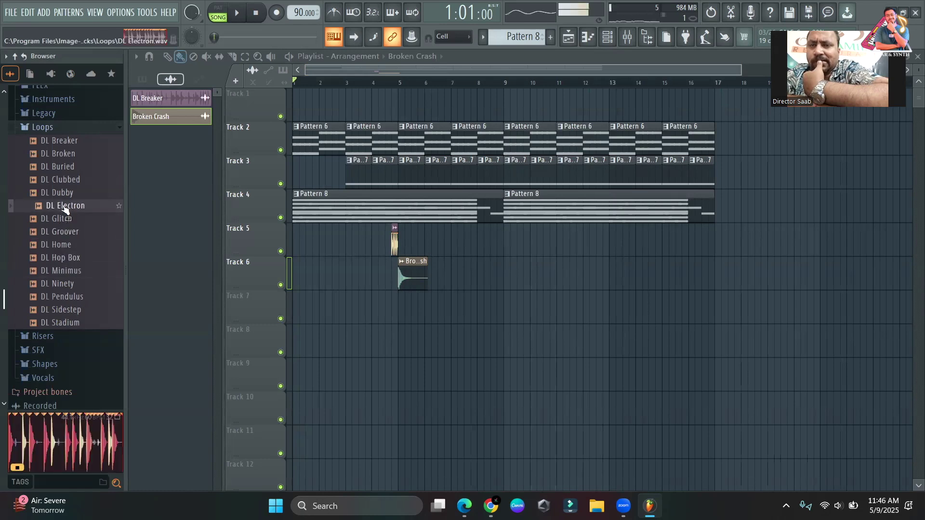
pyautogui.click(78, 323)
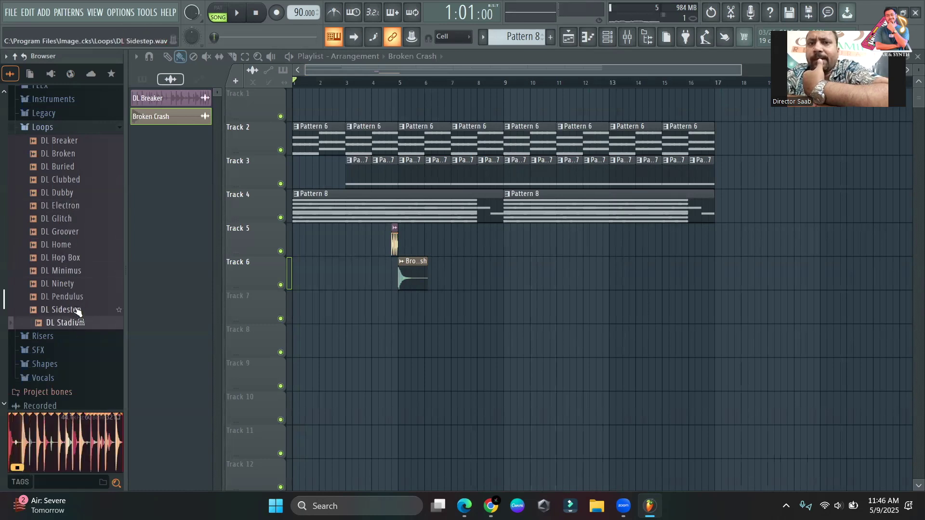
pyautogui.click(77, 311)
# Place the DL Minimus loop on Track 1 at bar 5 and repeat it through bar 16.
pyautogui.click(70, 273)
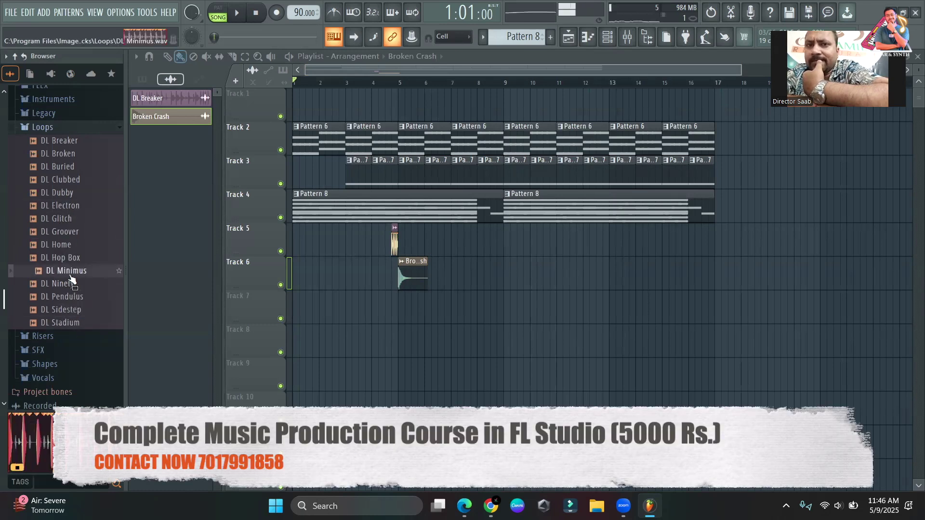
pyautogui.moveTo(386, 124); pyautogui.dragTo(405, 104)
pyautogui.moveTo(460, 109); pyautogui.dragTo(638, 111)
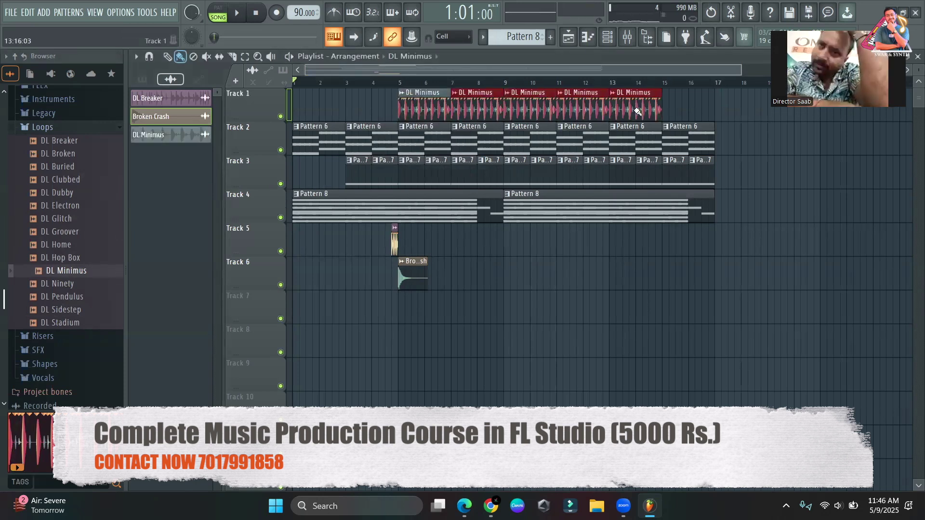
# Play the arrangement from bar 4 to hear the DL Minimus loop with the other parts.
pyautogui.click(377, 83)
pyautogui.press('space')
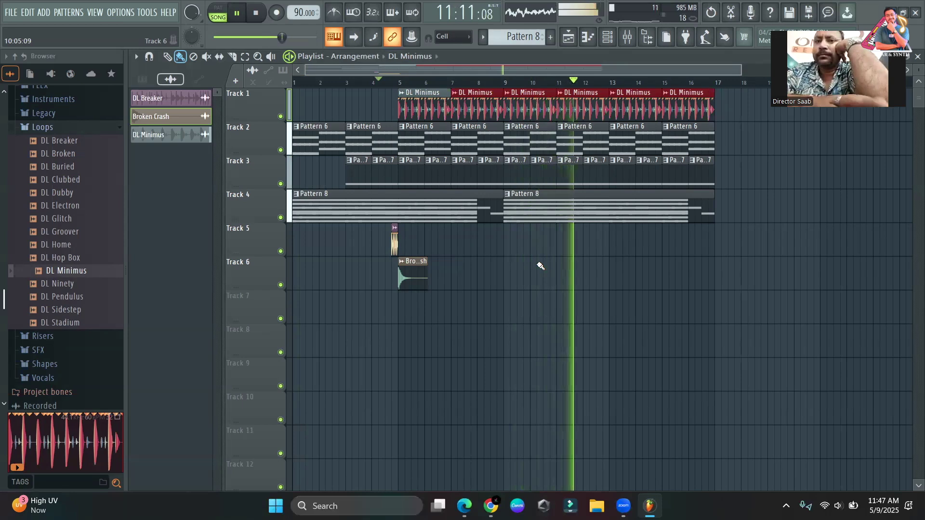
pyautogui.press('space')
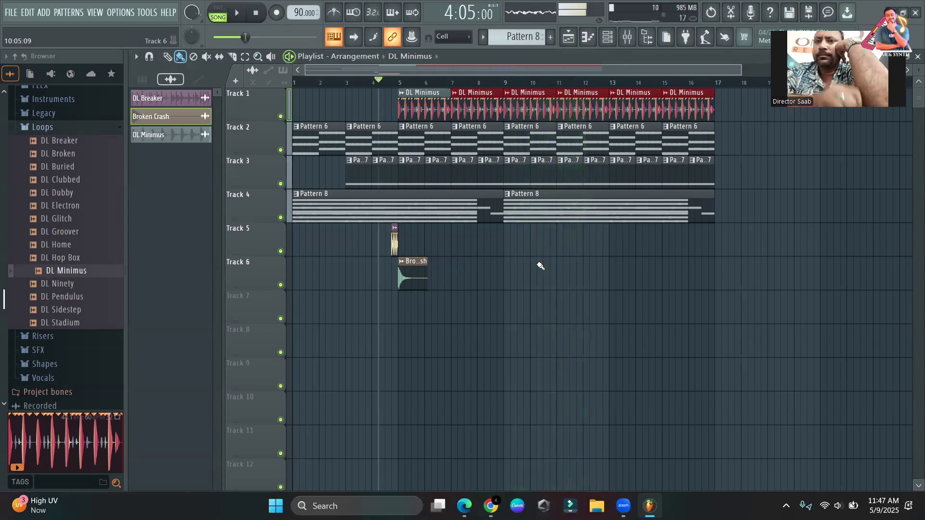
# Export the full arrangement from the start as an MP3 file named MY BEAT 2 in the Music folder.
pyautogui.click(295, 83)
pyautogui.click(11, 12)
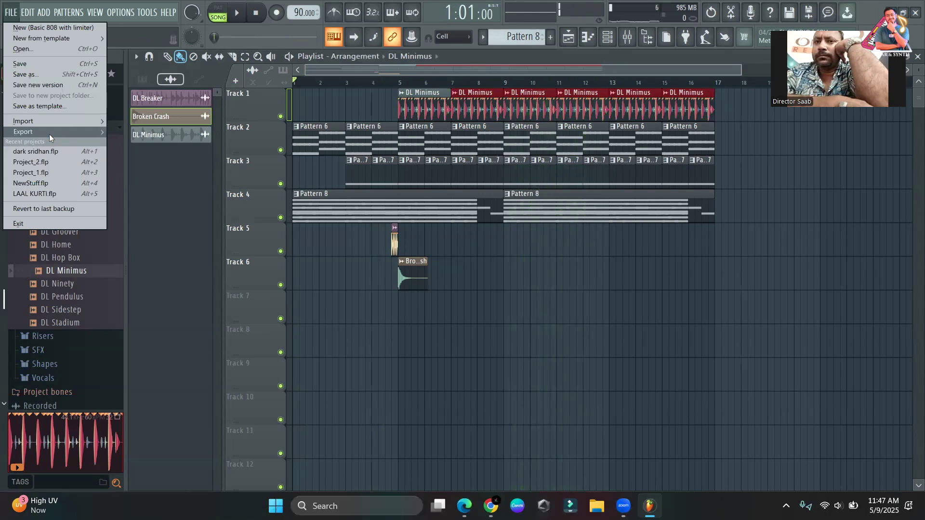
pyautogui.moveTo(49, 133)
pyautogui.click(138, 146)
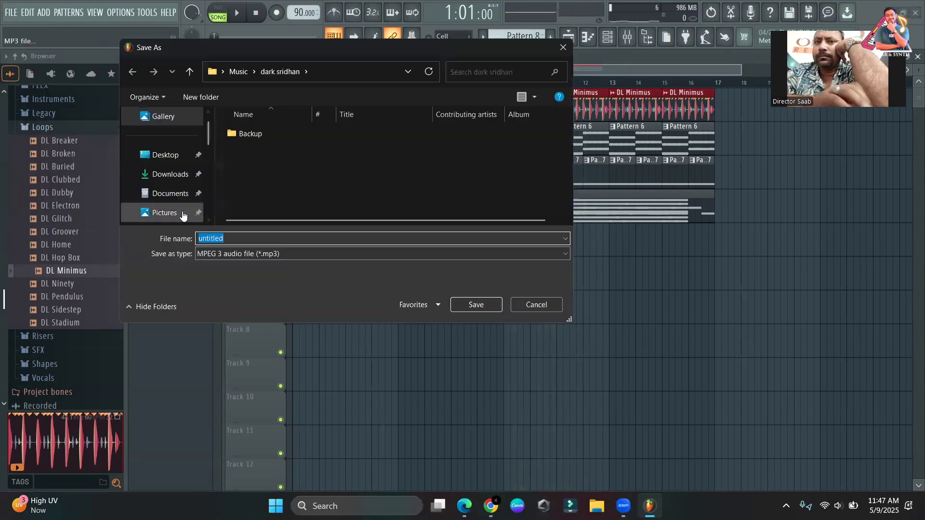
pyautogui.scroll(-2, 190, 140)
pyautogui.click(163, 116)
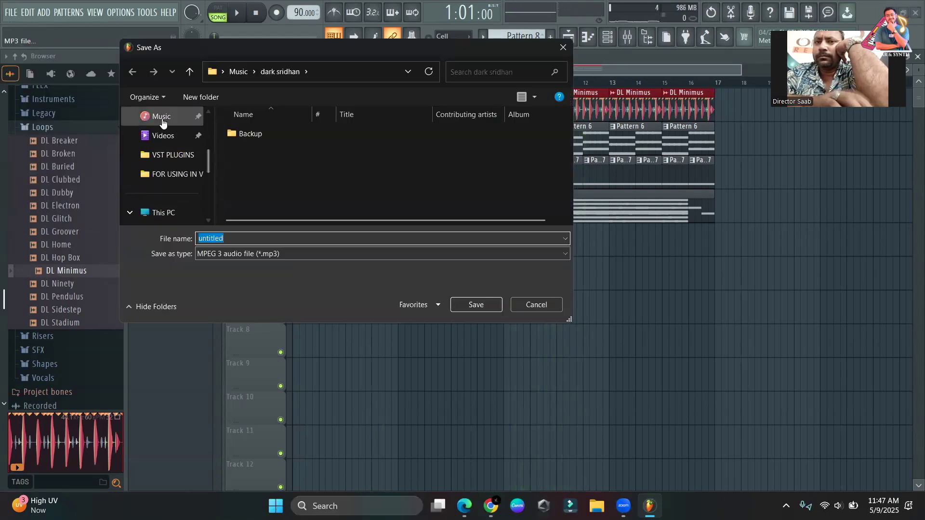
pyautogui.scroll(-1, 260, 204)
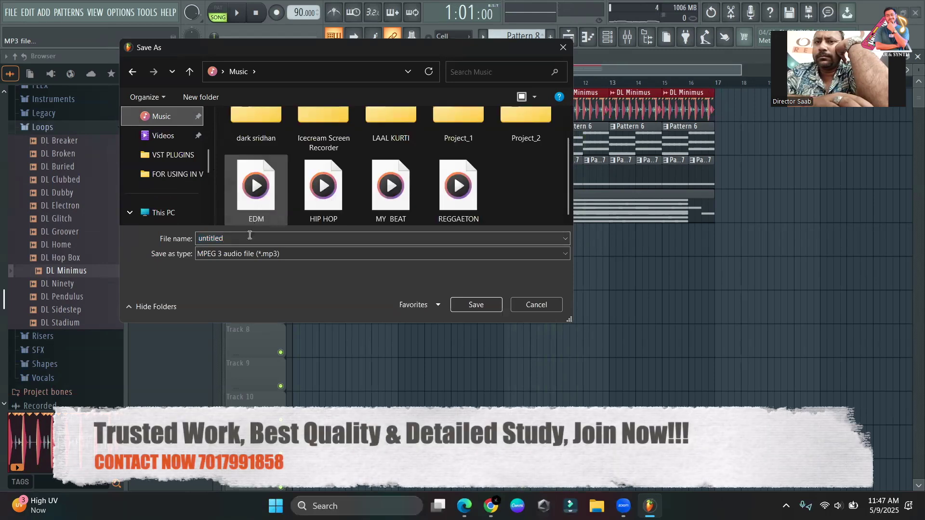
pyautogui.click(245, 240)
pyautogui.write('MY BEAT')
pyautogui.press('Return')
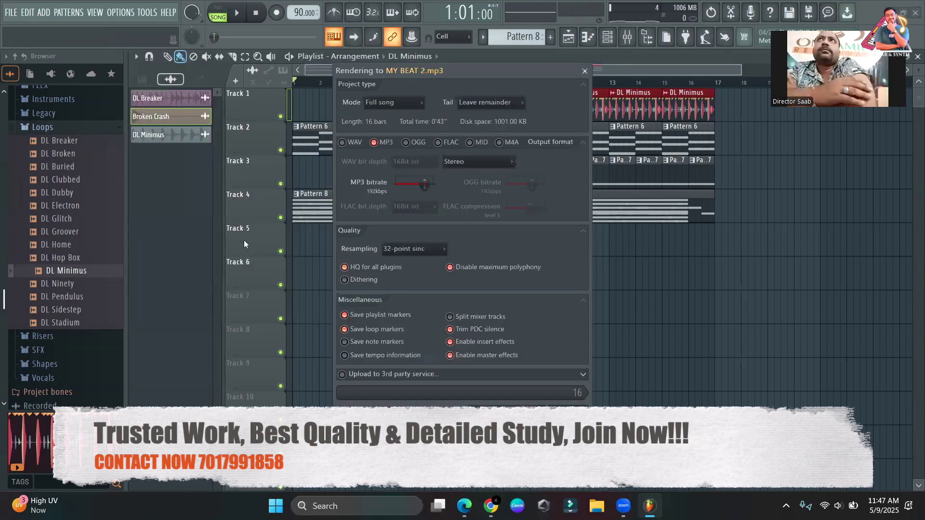
pyautogui.click(570, 419)
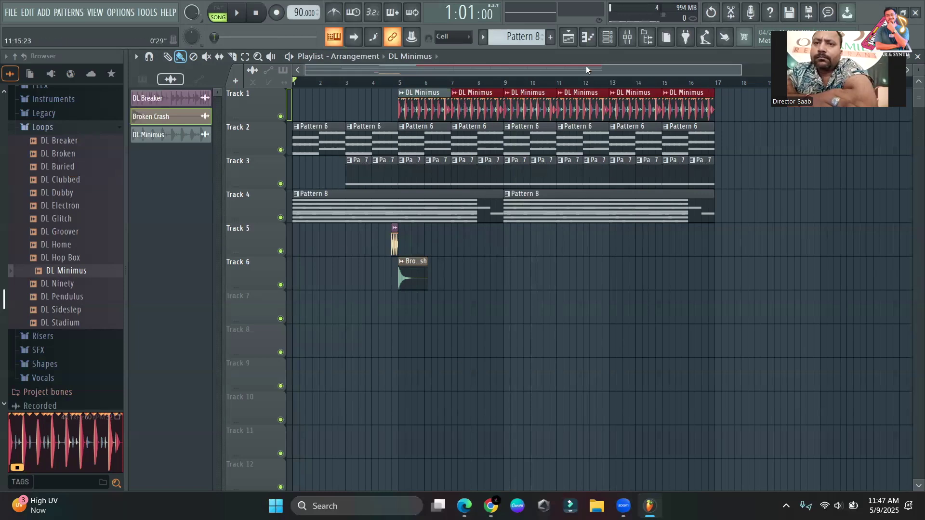
# Show the Unsorted channels in the channel rack and inspect the patch of the DUNE 3 #4 synth.
pyautogui.click(607, 37)
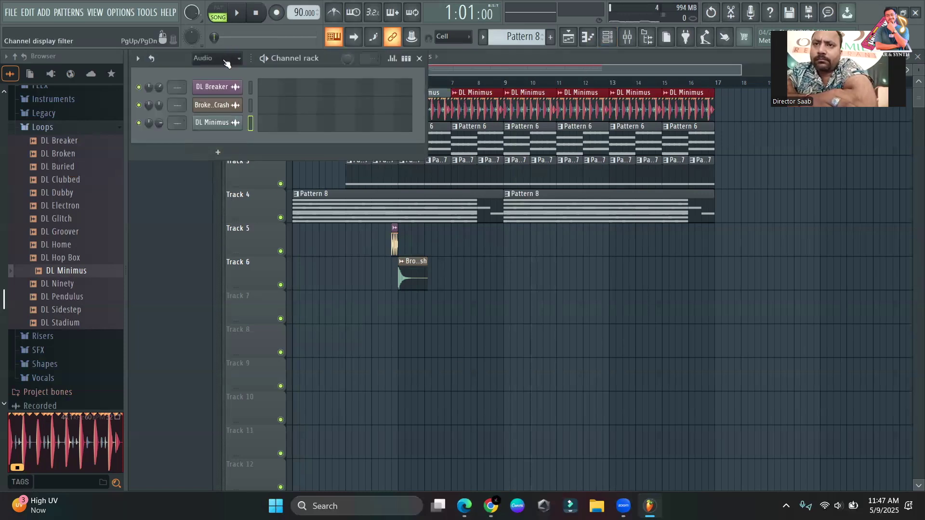
pyautogui.click(211, 96)
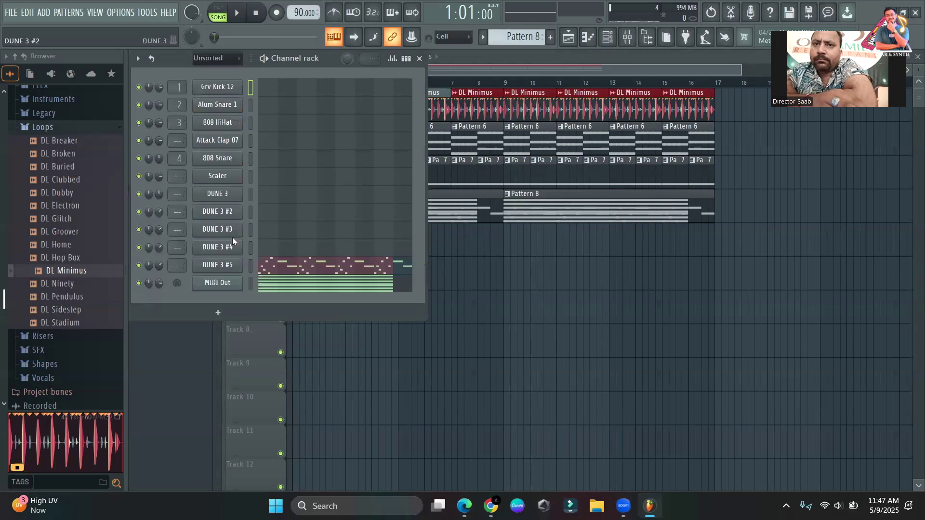
pyautogui.click(220, 248)
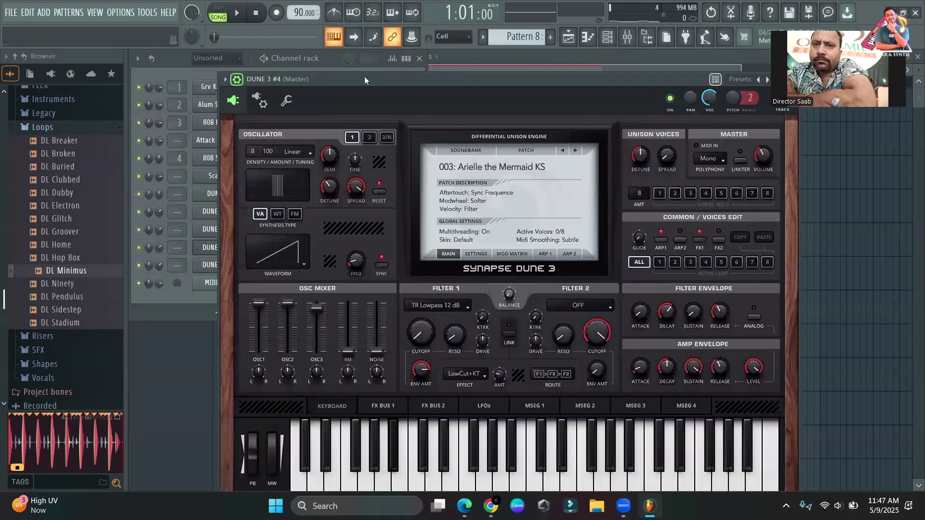
pyautogui.doubleClick(362, 80)
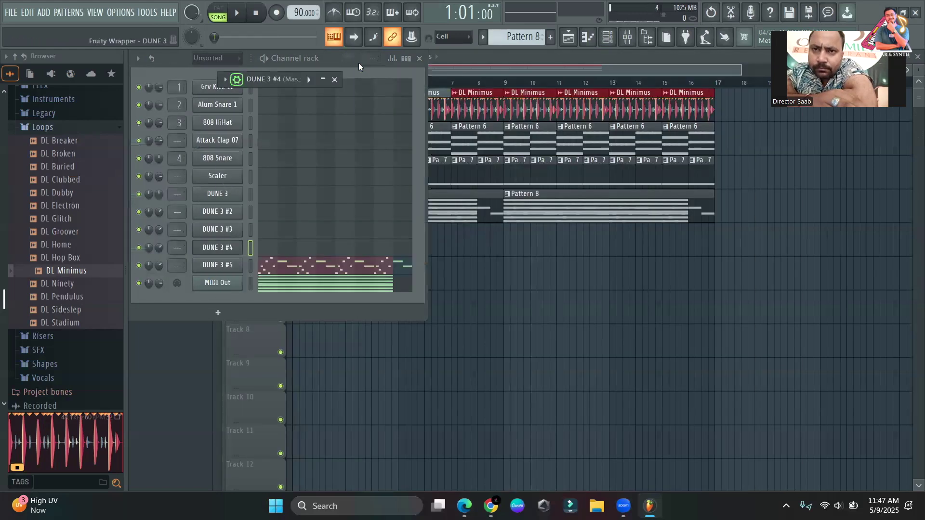
# Inspect the DUNE 3 #3 synth's patch in its plugin editor with the wrapper options hidden, and close it.
pyautogui.click(232, 231)
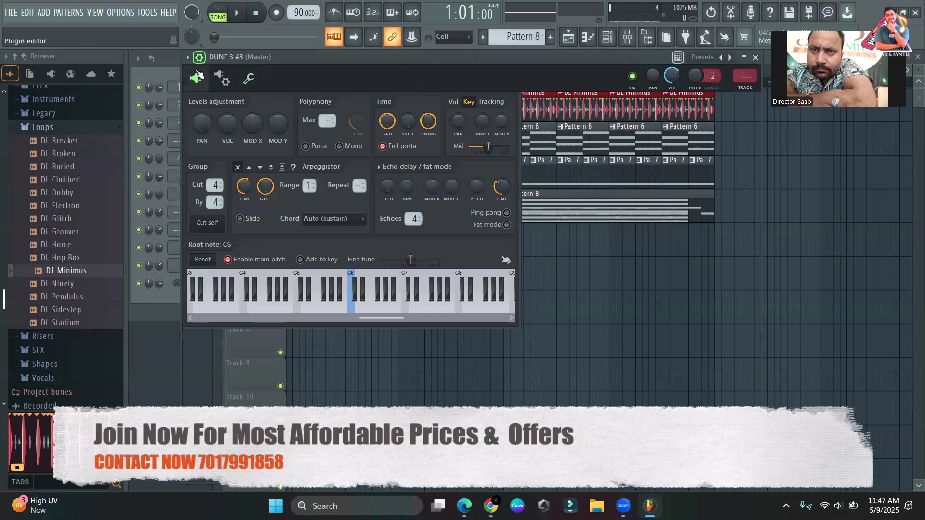
pyautogui.click(197, 77)
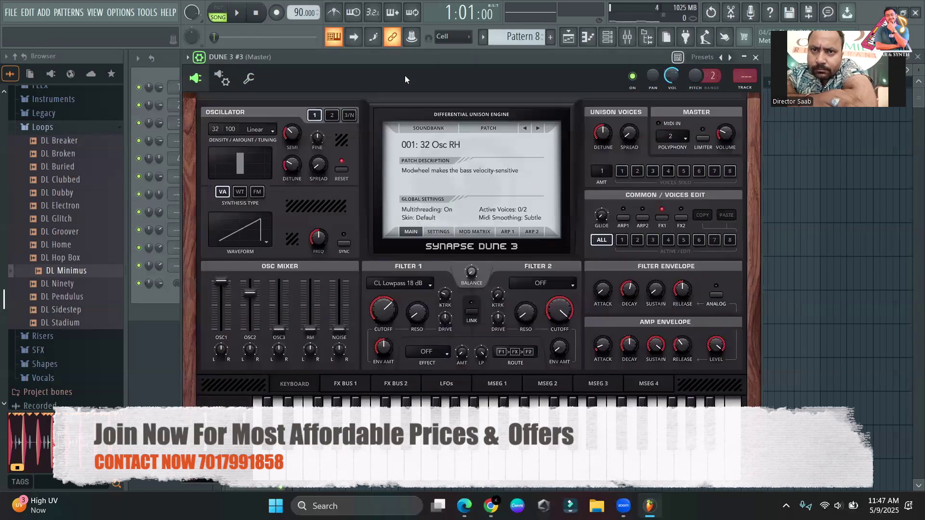
pyautogui.click(201, 57)
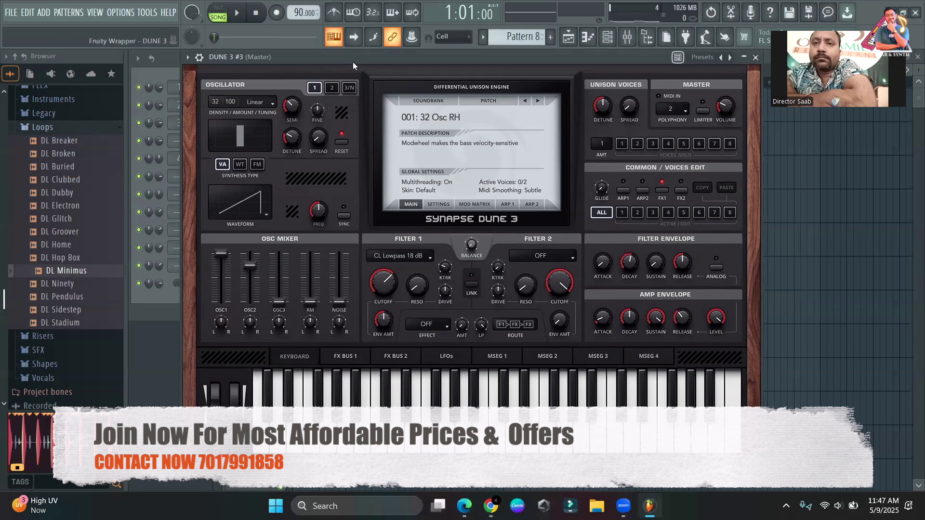
pyautogui.moveTo(354, 61); pyautogui.dragTo(371, 62)
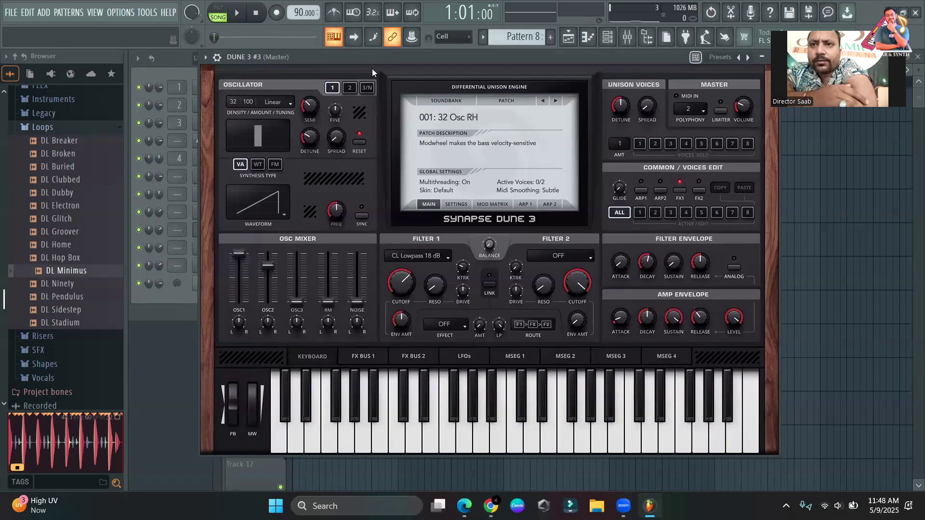
pyautogui.moveTo(376, 59); pyautogui.dragTo(376, 73)
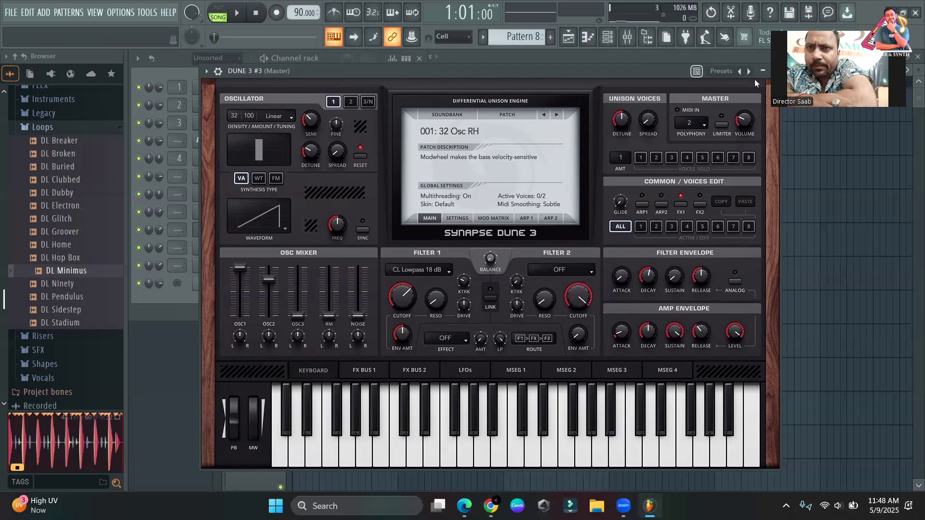
pyautogui.moveTo(623, 75); pyautogui.dragTo(578, 118)
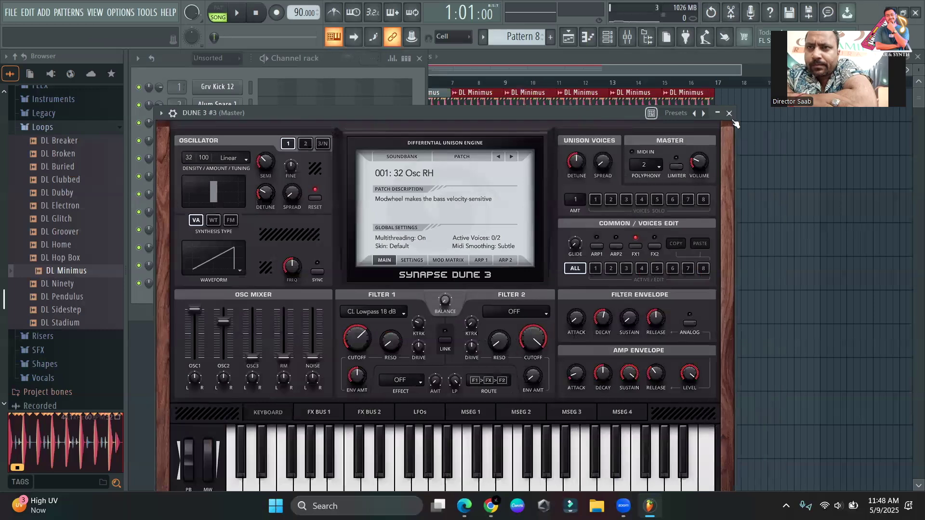
pyautogui.click(729, 113)
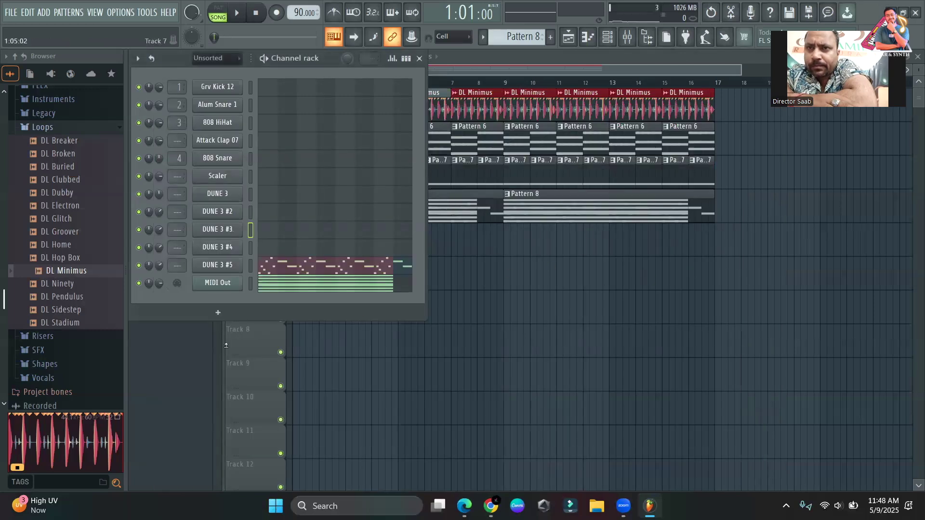
# Examine the Pattern 6 chord notes of the DUNE 3 channel in the piano roll and return to the playlist.
pyautogui.press('F6')
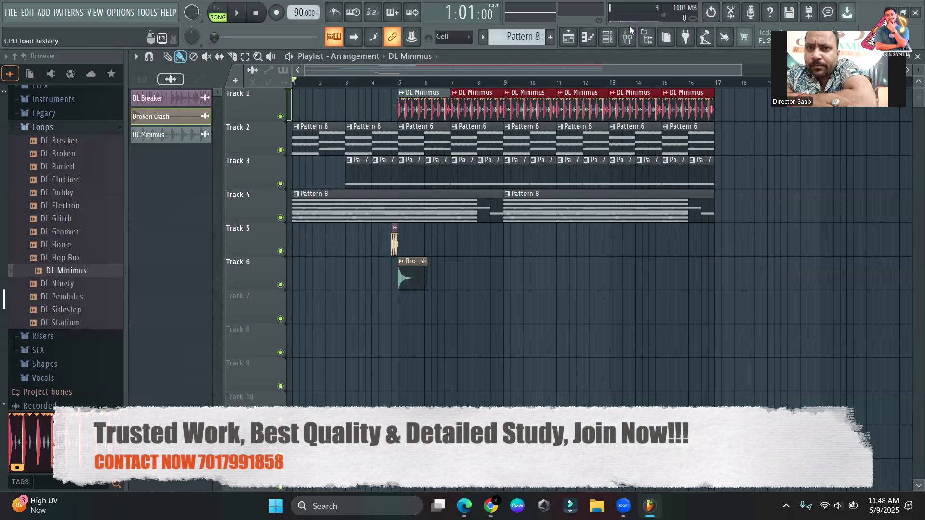
pyautogui.click(608, 37)
pyautogui.press('F6')
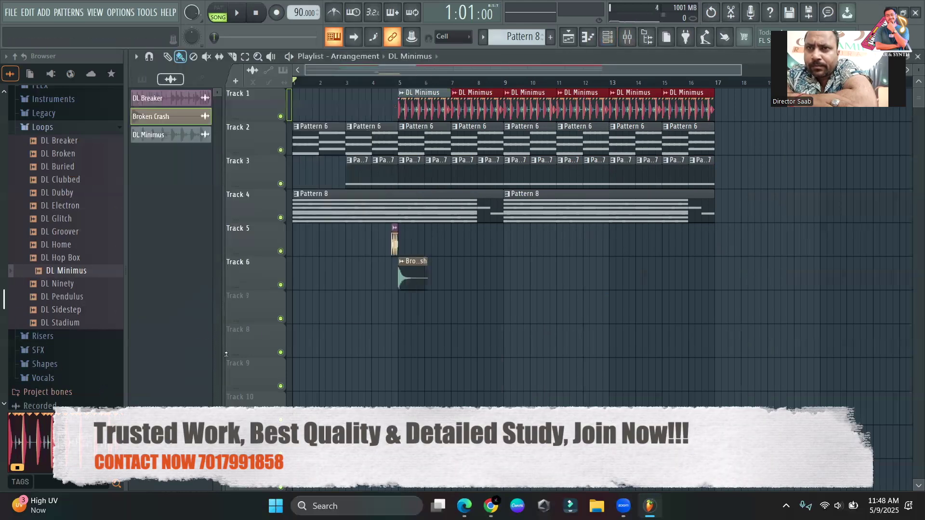
pyautogui.doubleClick(477, 152)
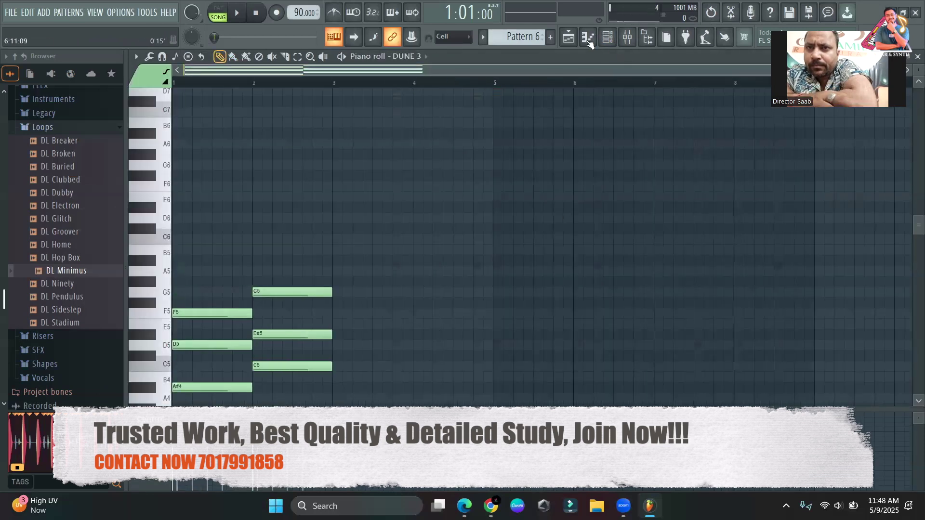
pyautogui.click(647, 38)
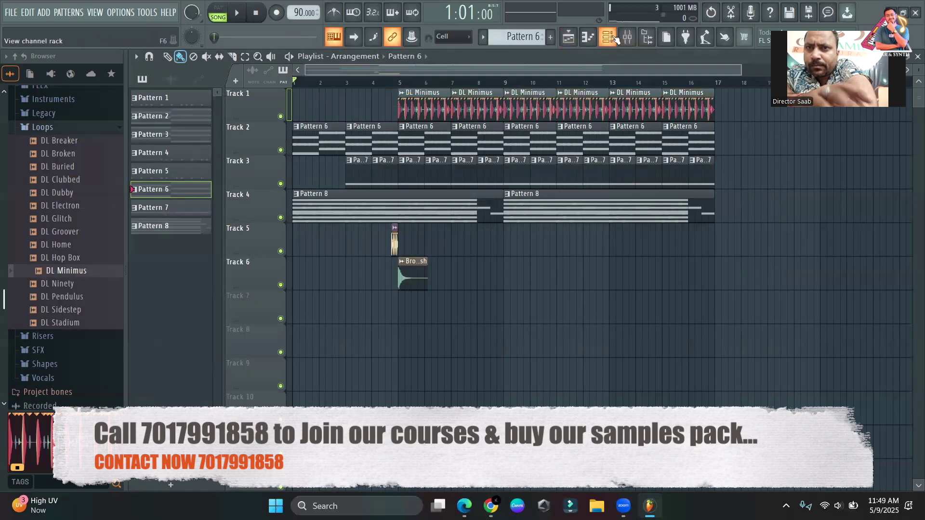
# Examine the scale settings of the Scaler channel from the channel rack and return to the playlist.
pyautogui.click(649, 40)
pyautogui.click(223, 179)
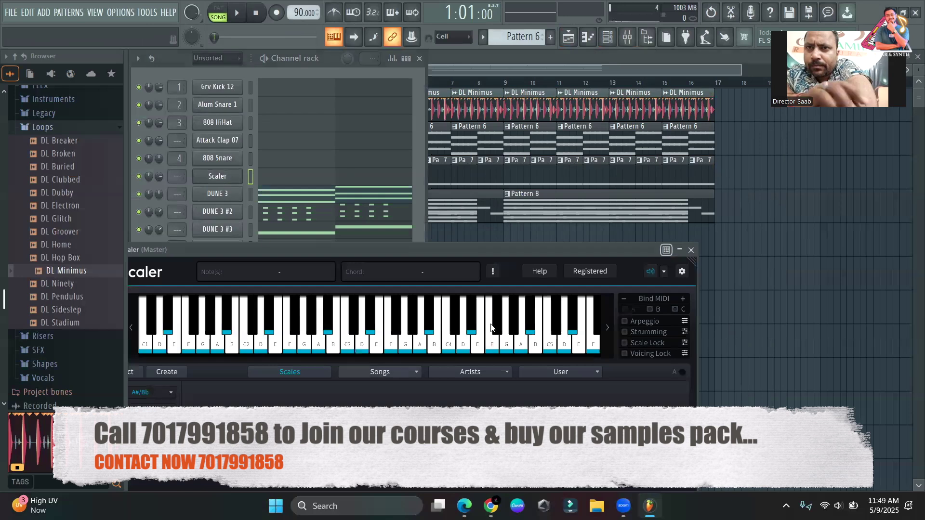
pyautogui.moveTo(450, 251); pyautogui.dragTo(600, 120)
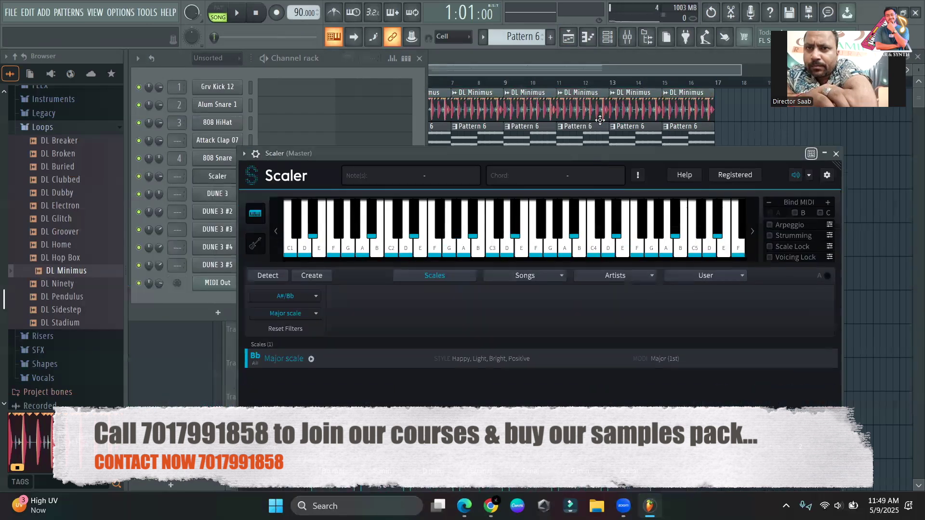
pyautogui.click(585, 74)
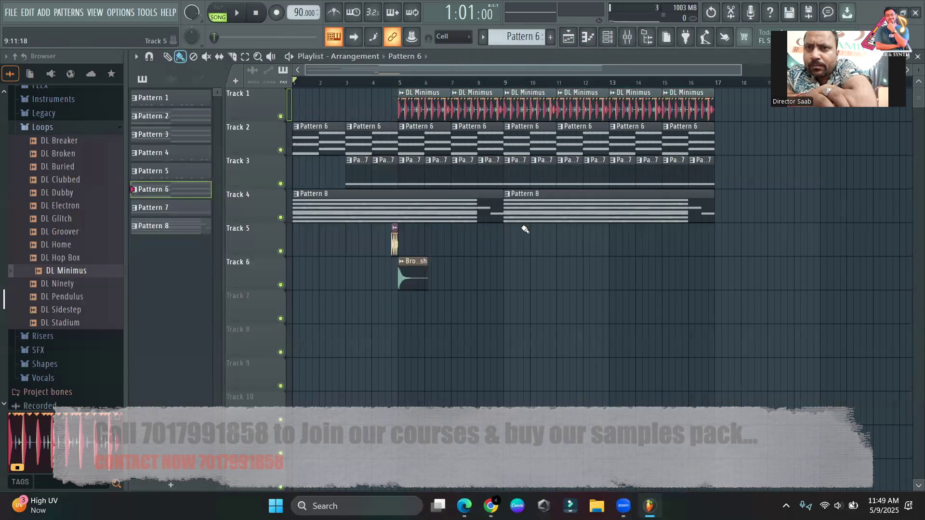